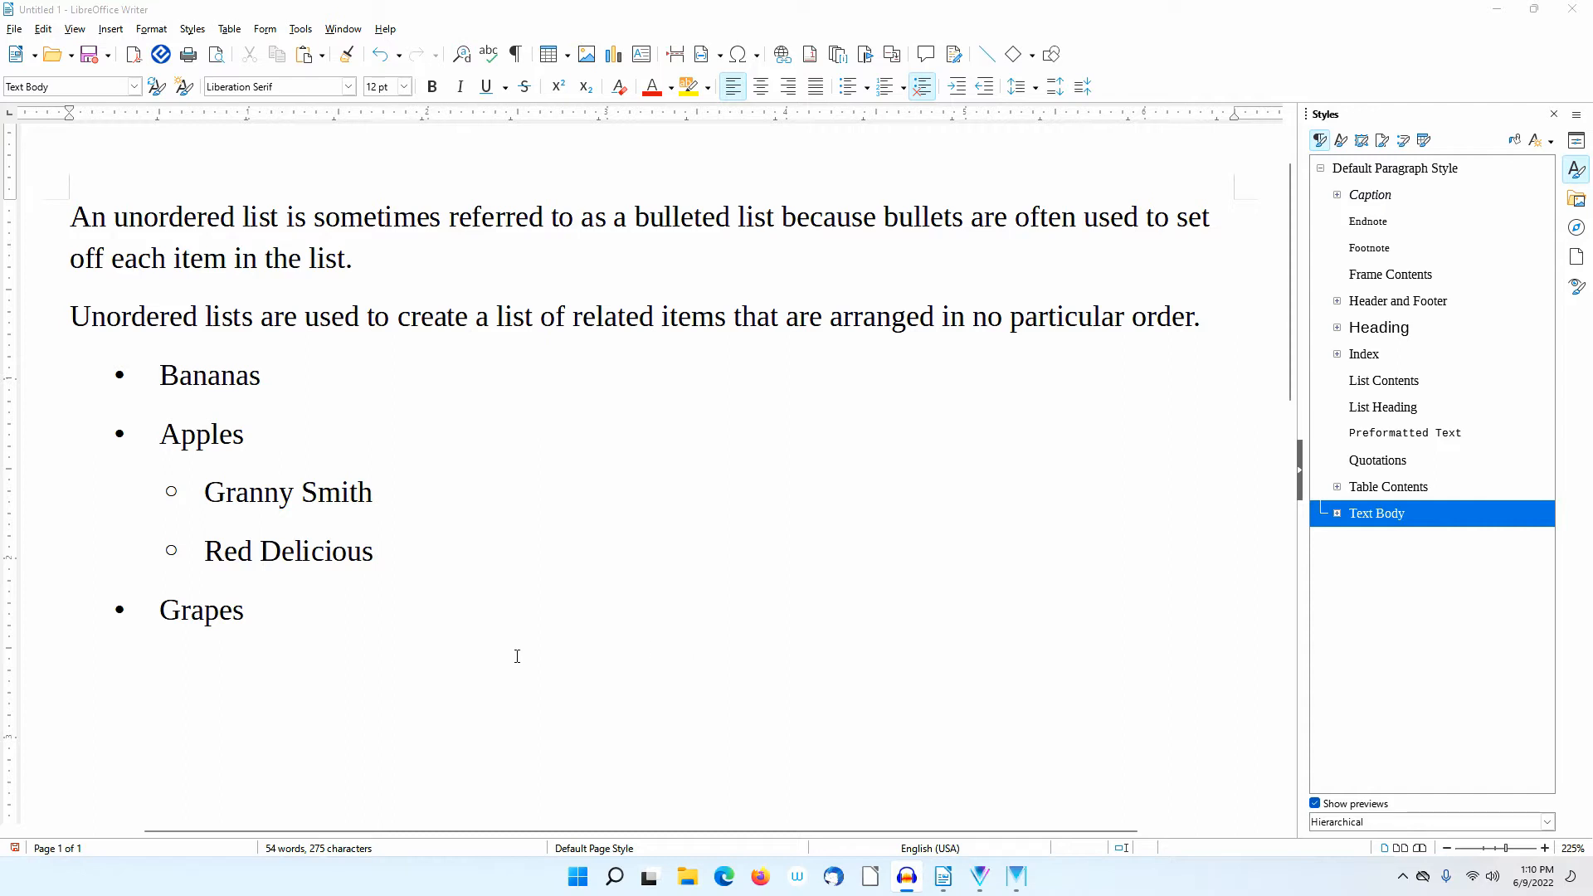
Step: Delete the entire bulleted fruit list below the second paragraph
left_click(476, 630)
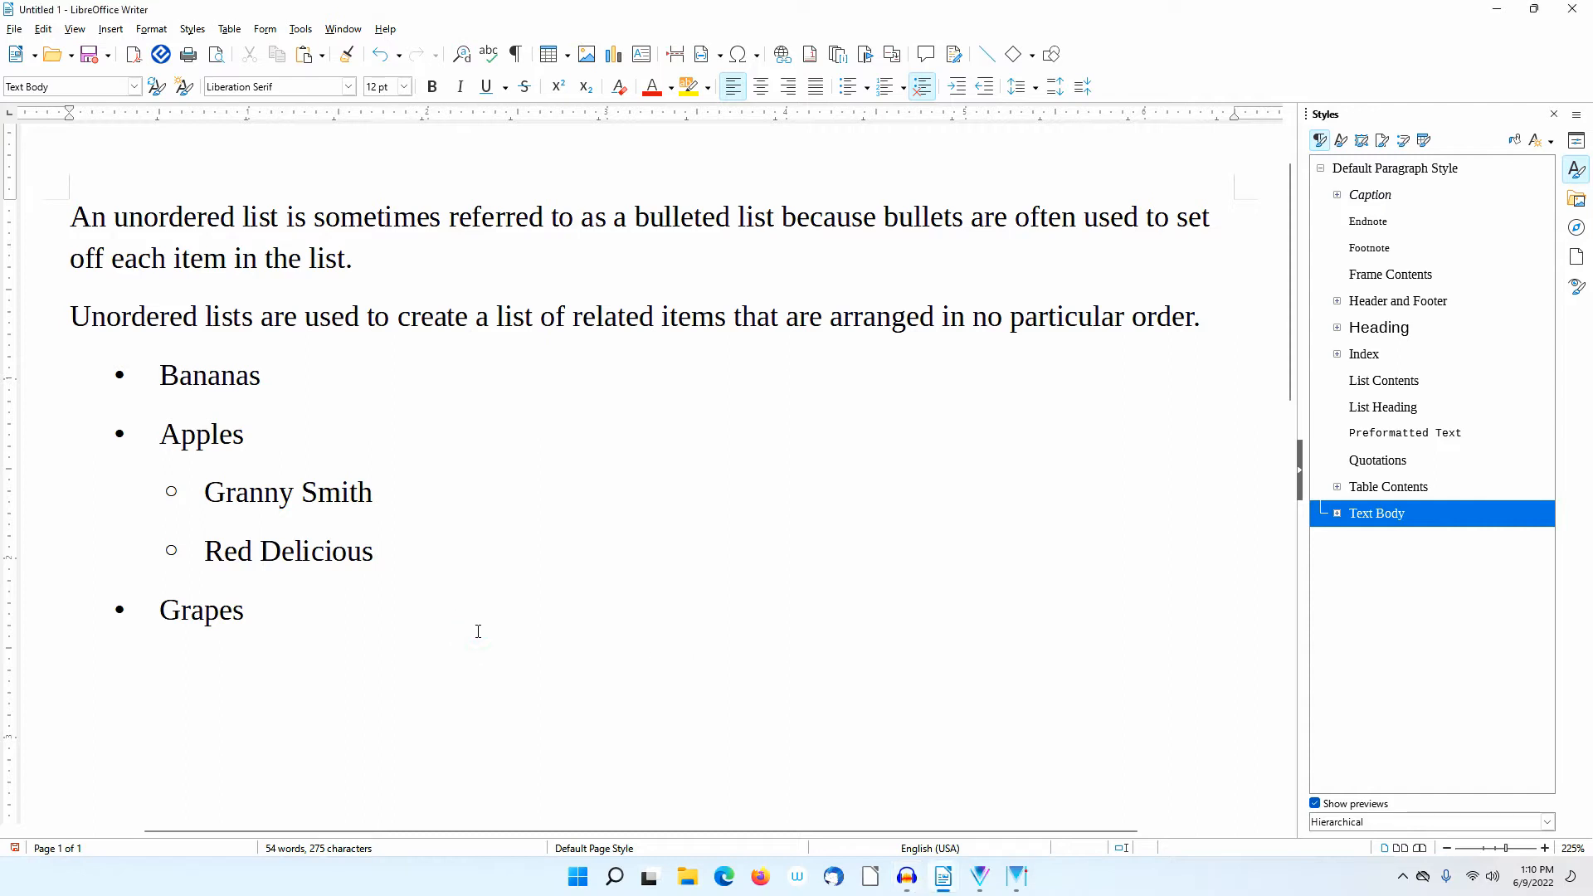
left_click_drag(476, 630, 111, 369)
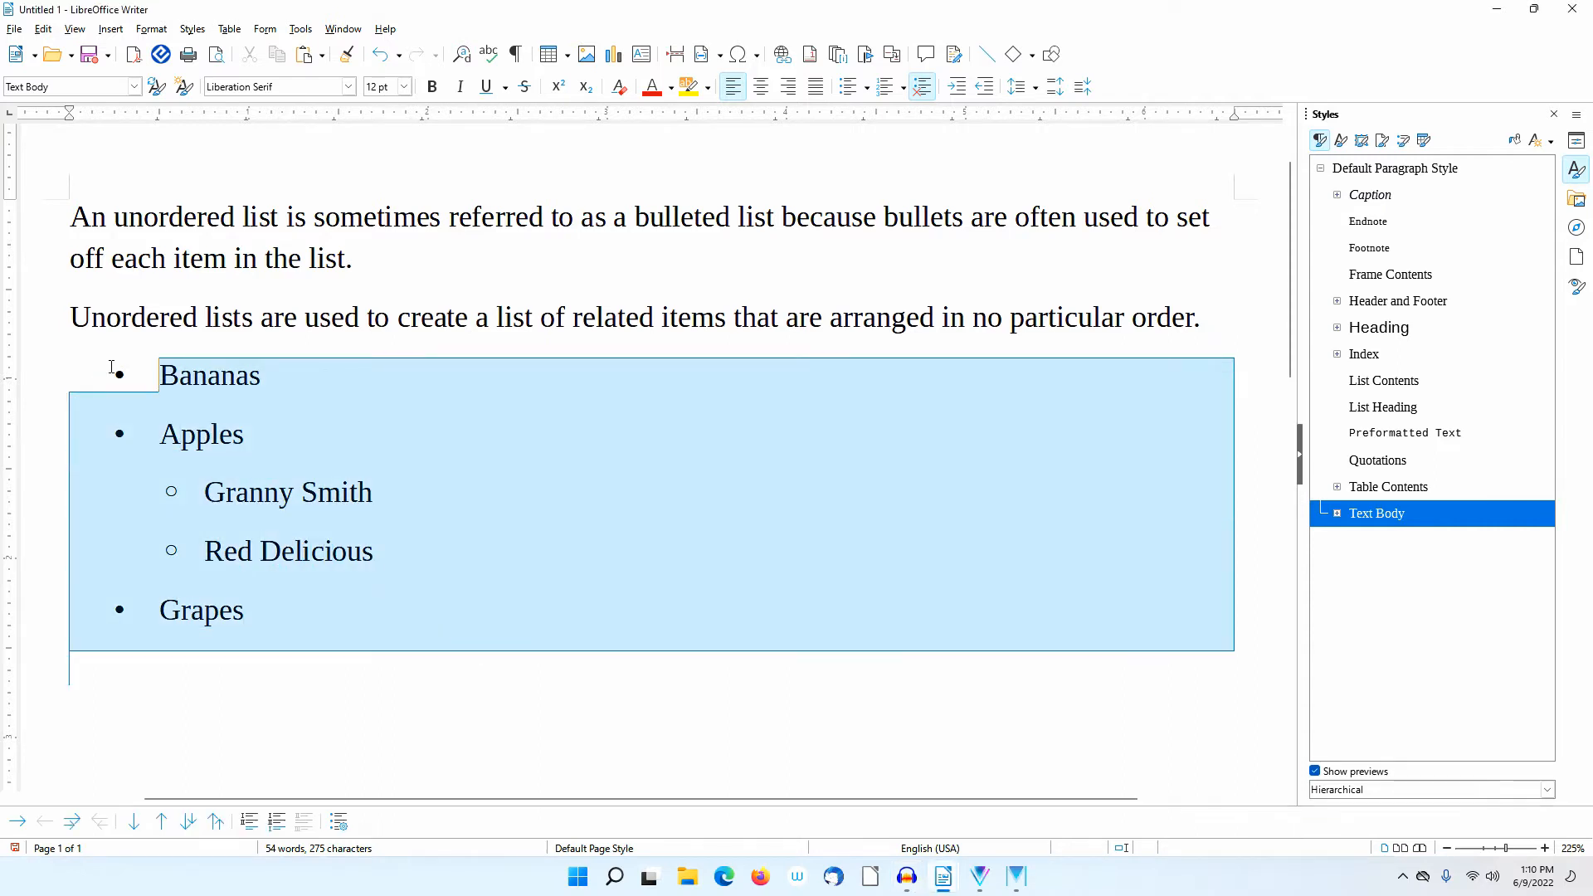
key("Delete")
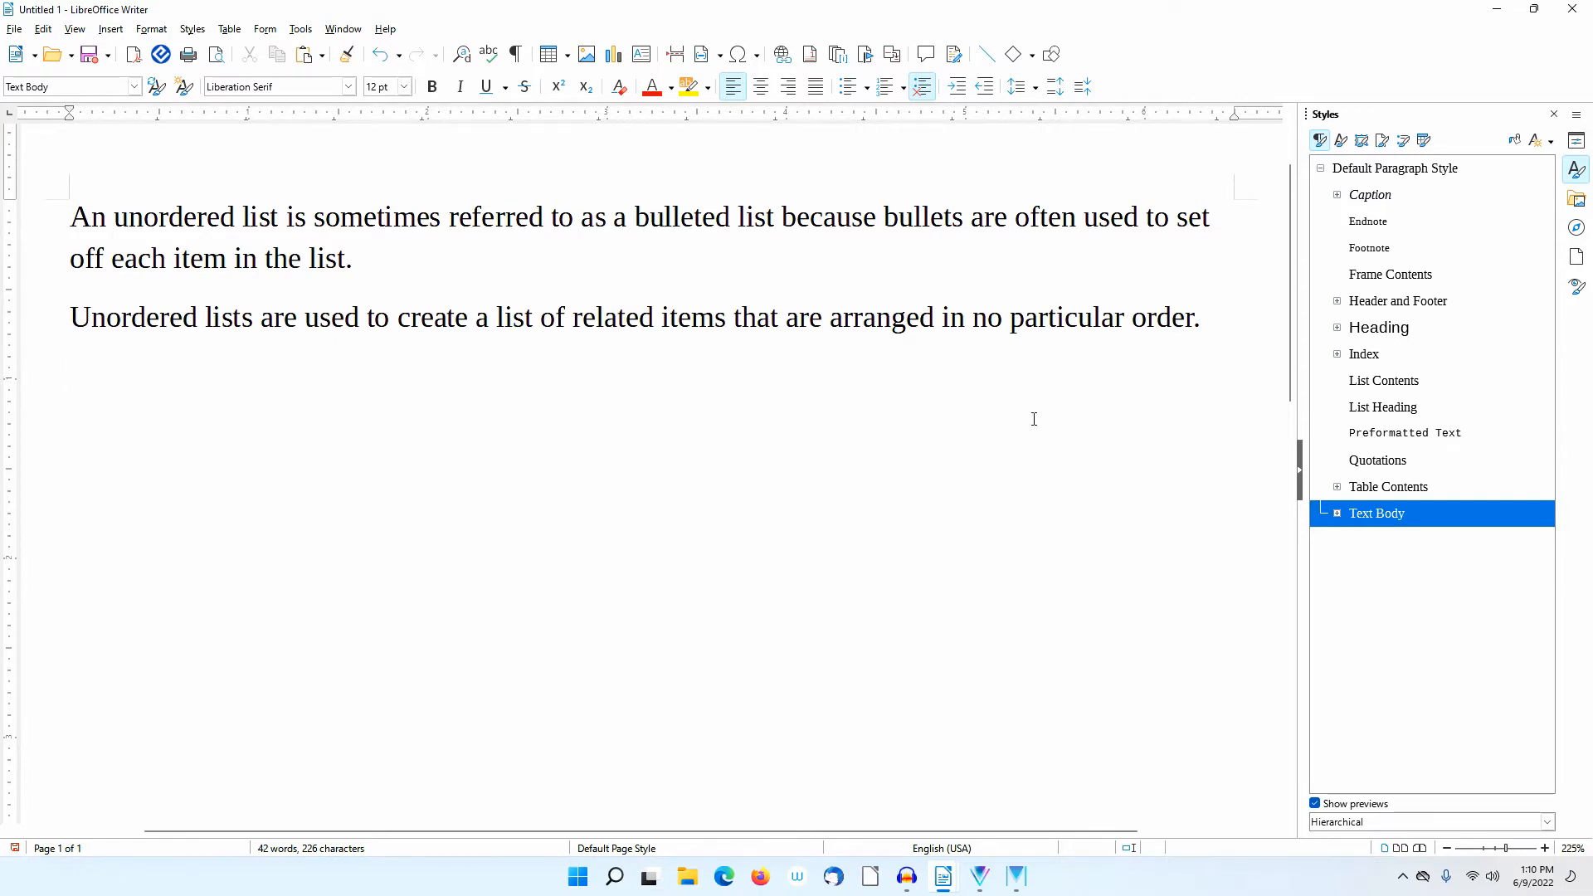
left_click(868, 88)
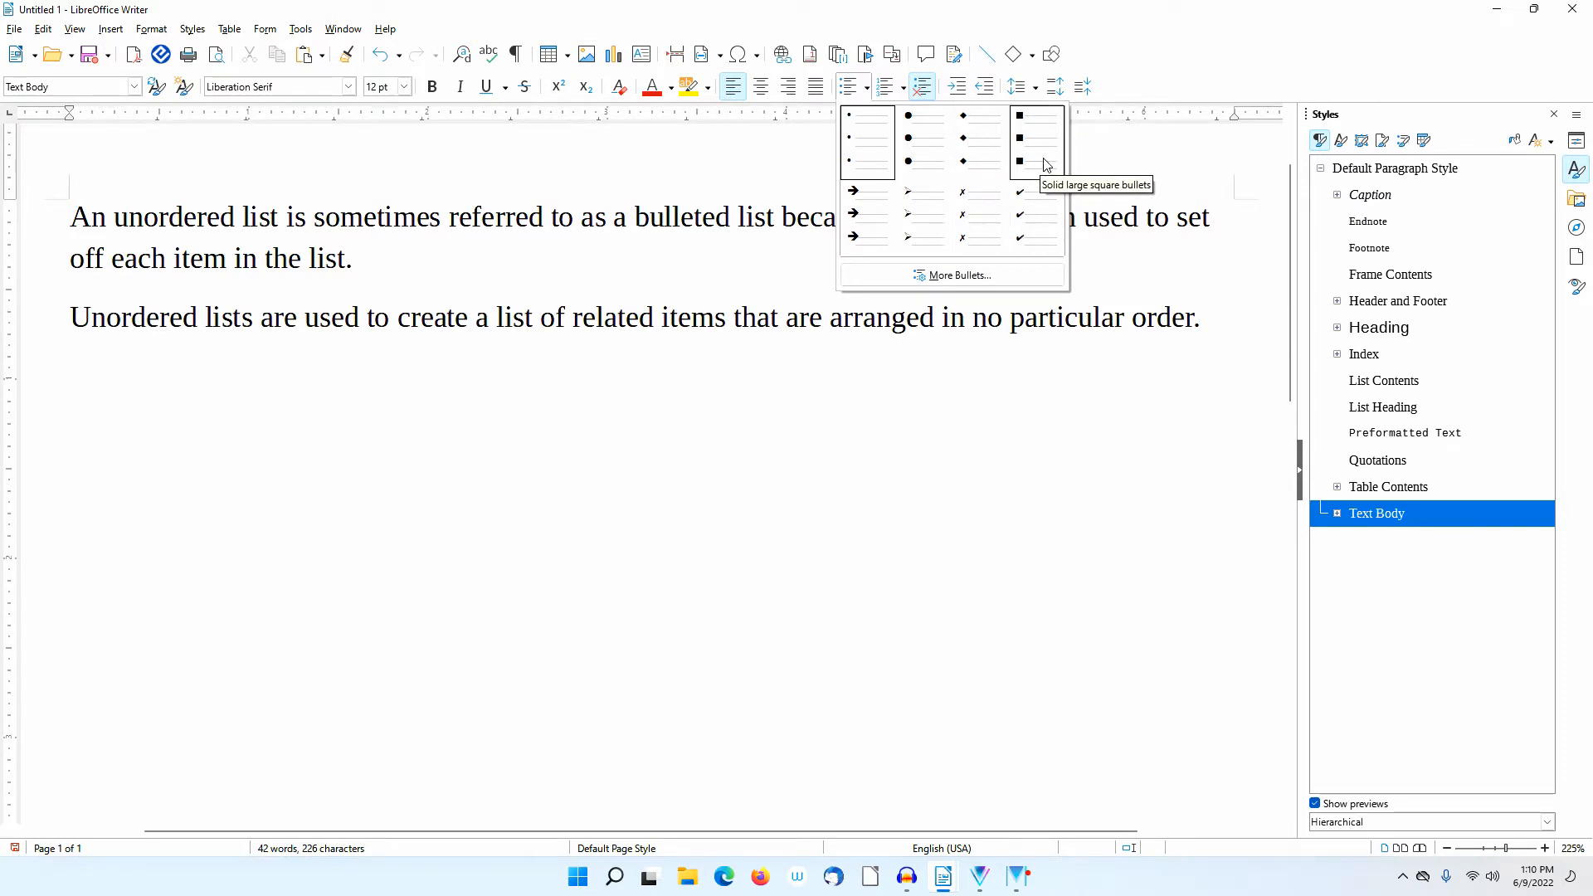
left_click(1000, 278)
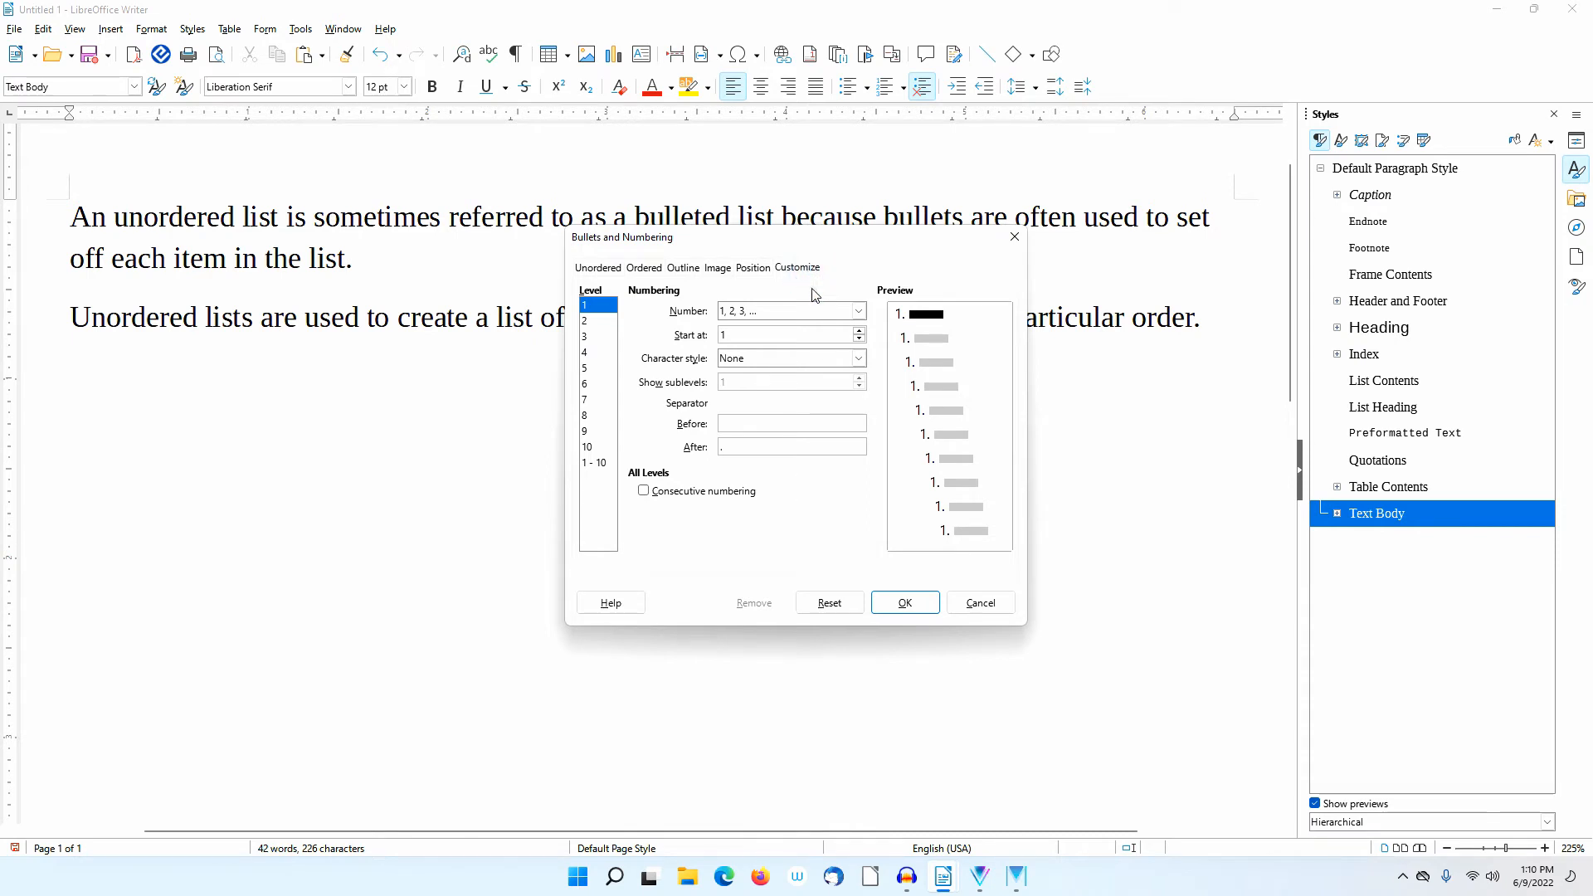
left_click(982, 604)
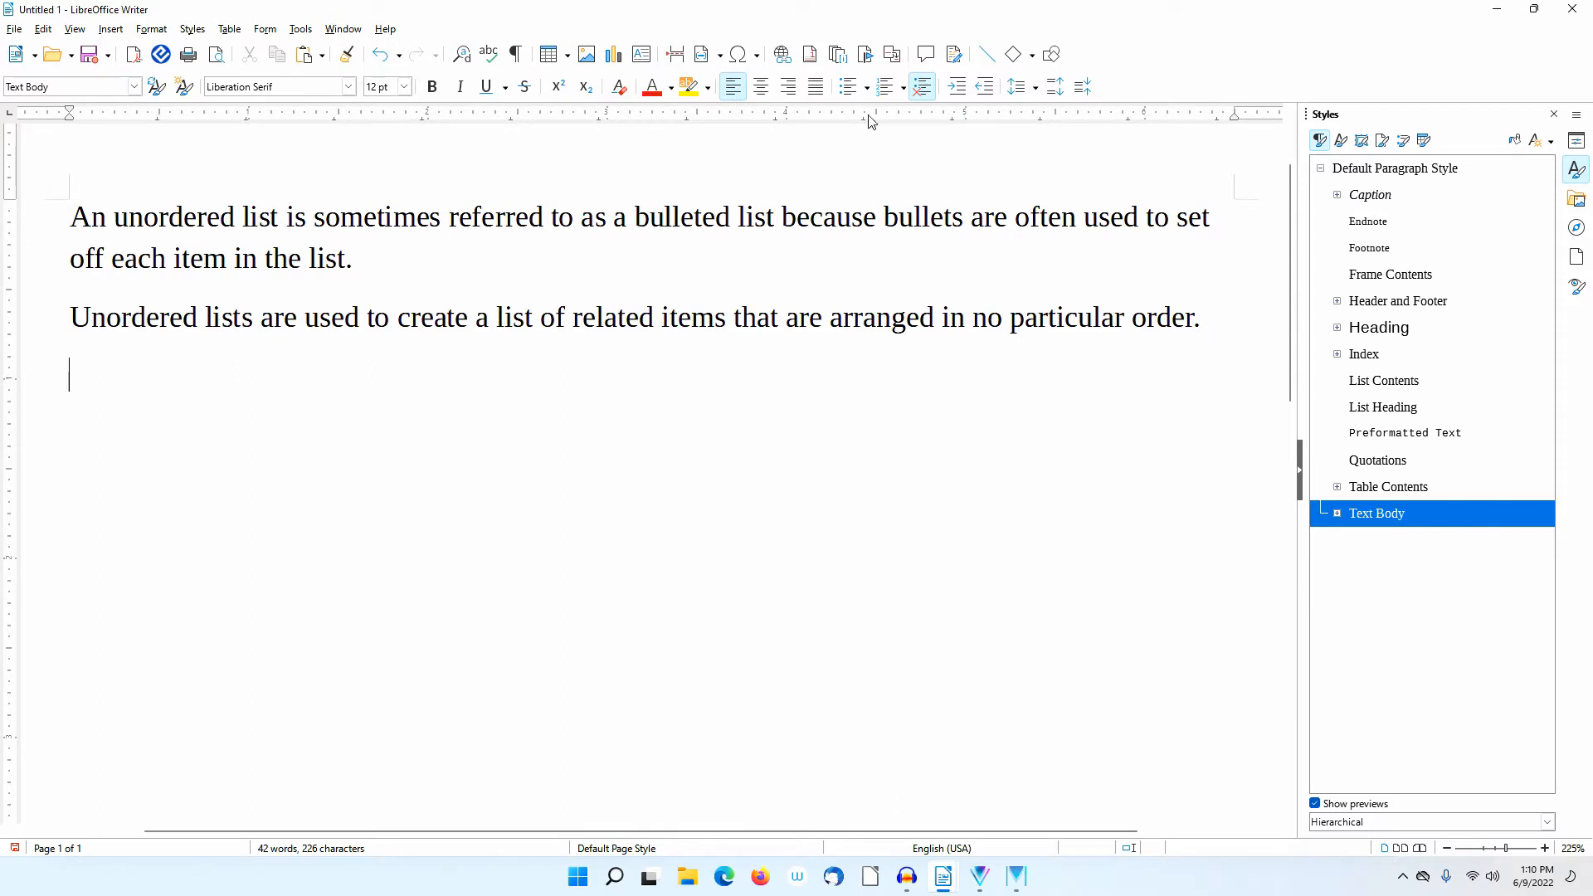
Step: Start a bulleted list below the second paragraph with the items "Level one, item one" and "Level one, item two"
left_click(848, 86)
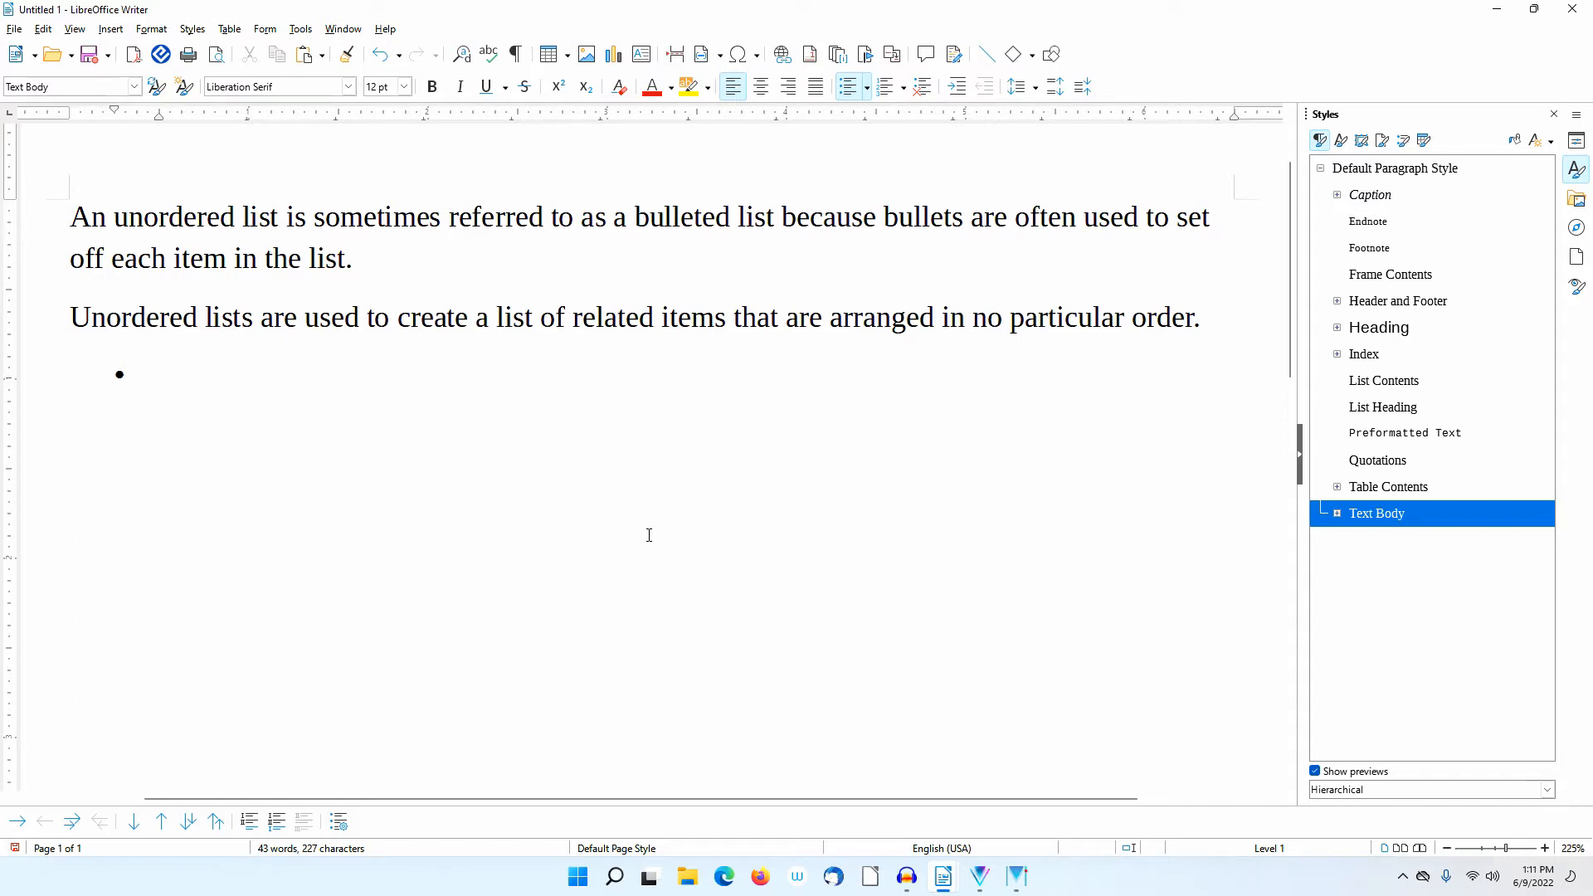
type("Level one, item one")
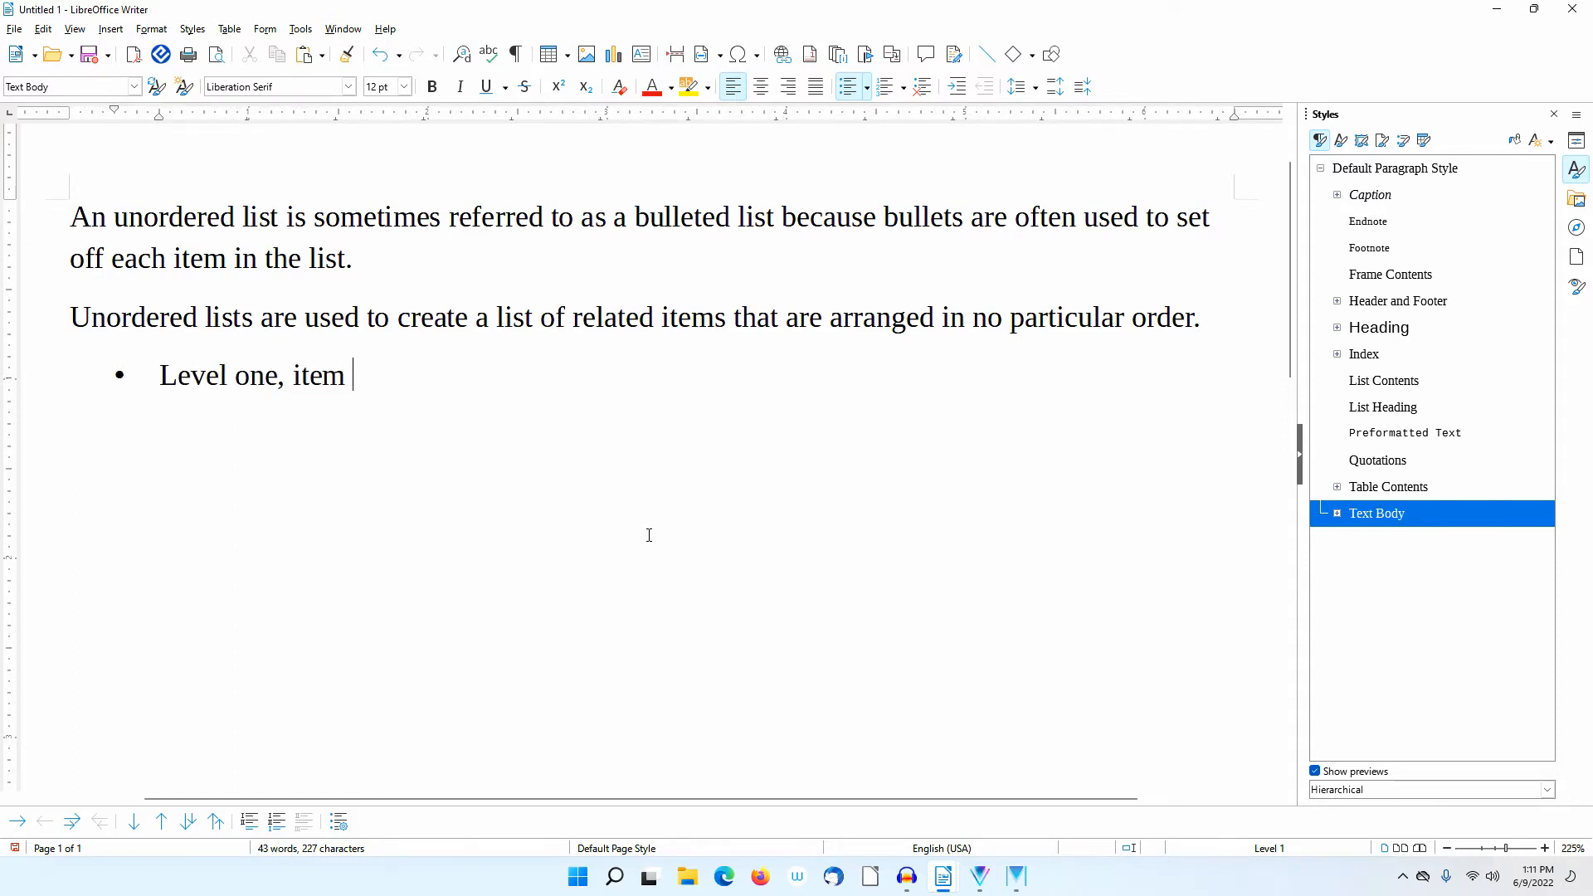
key("Return")
type("Level ")
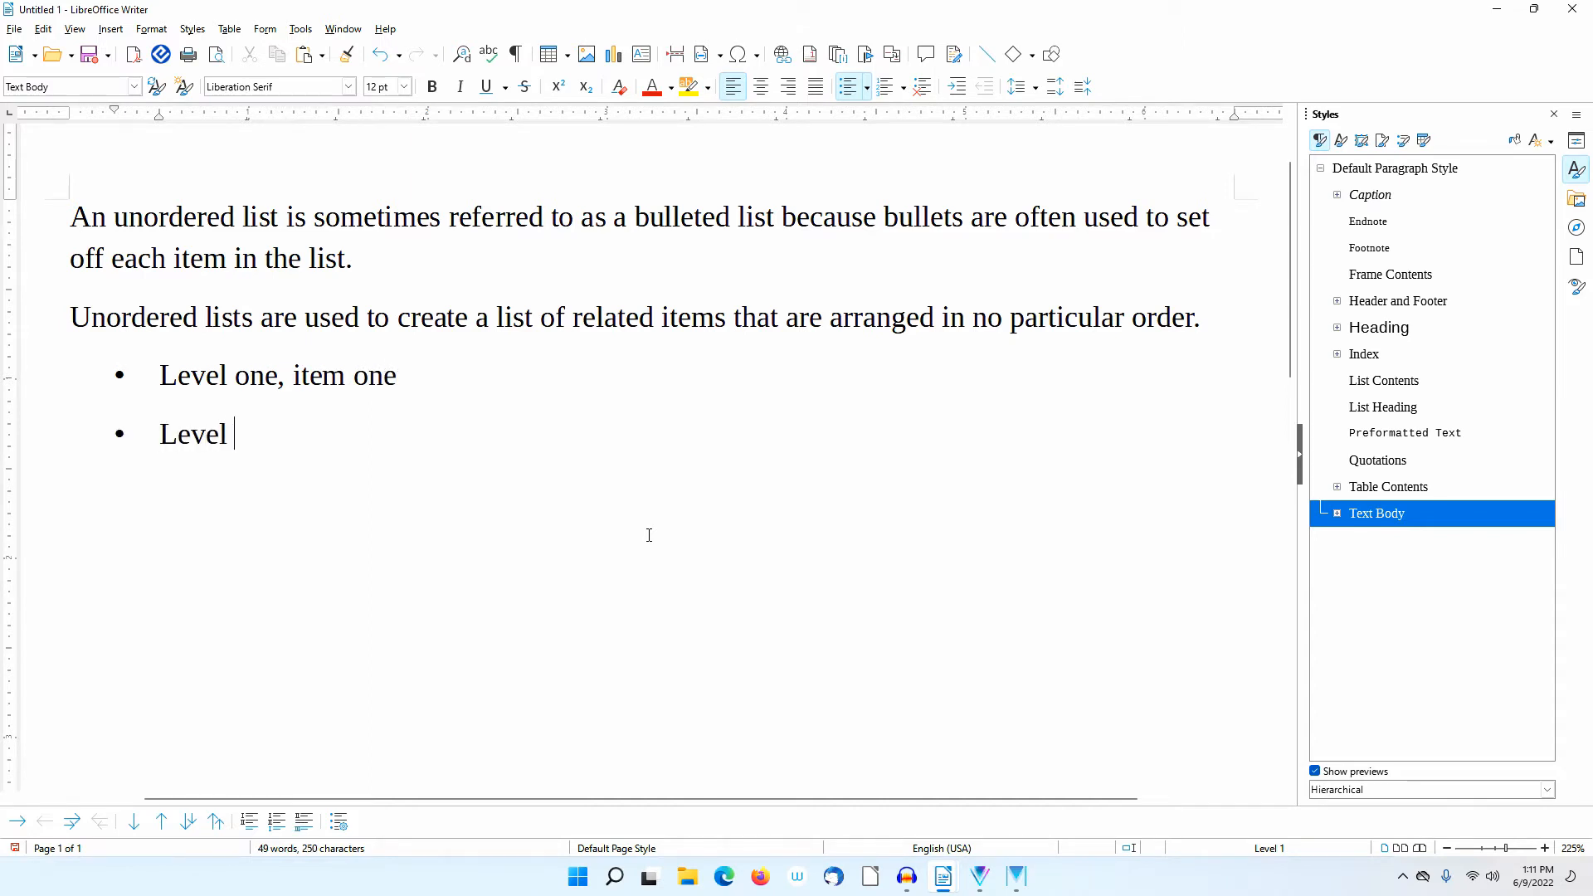
type("t")
key("BackSpace")
type("one, item two")
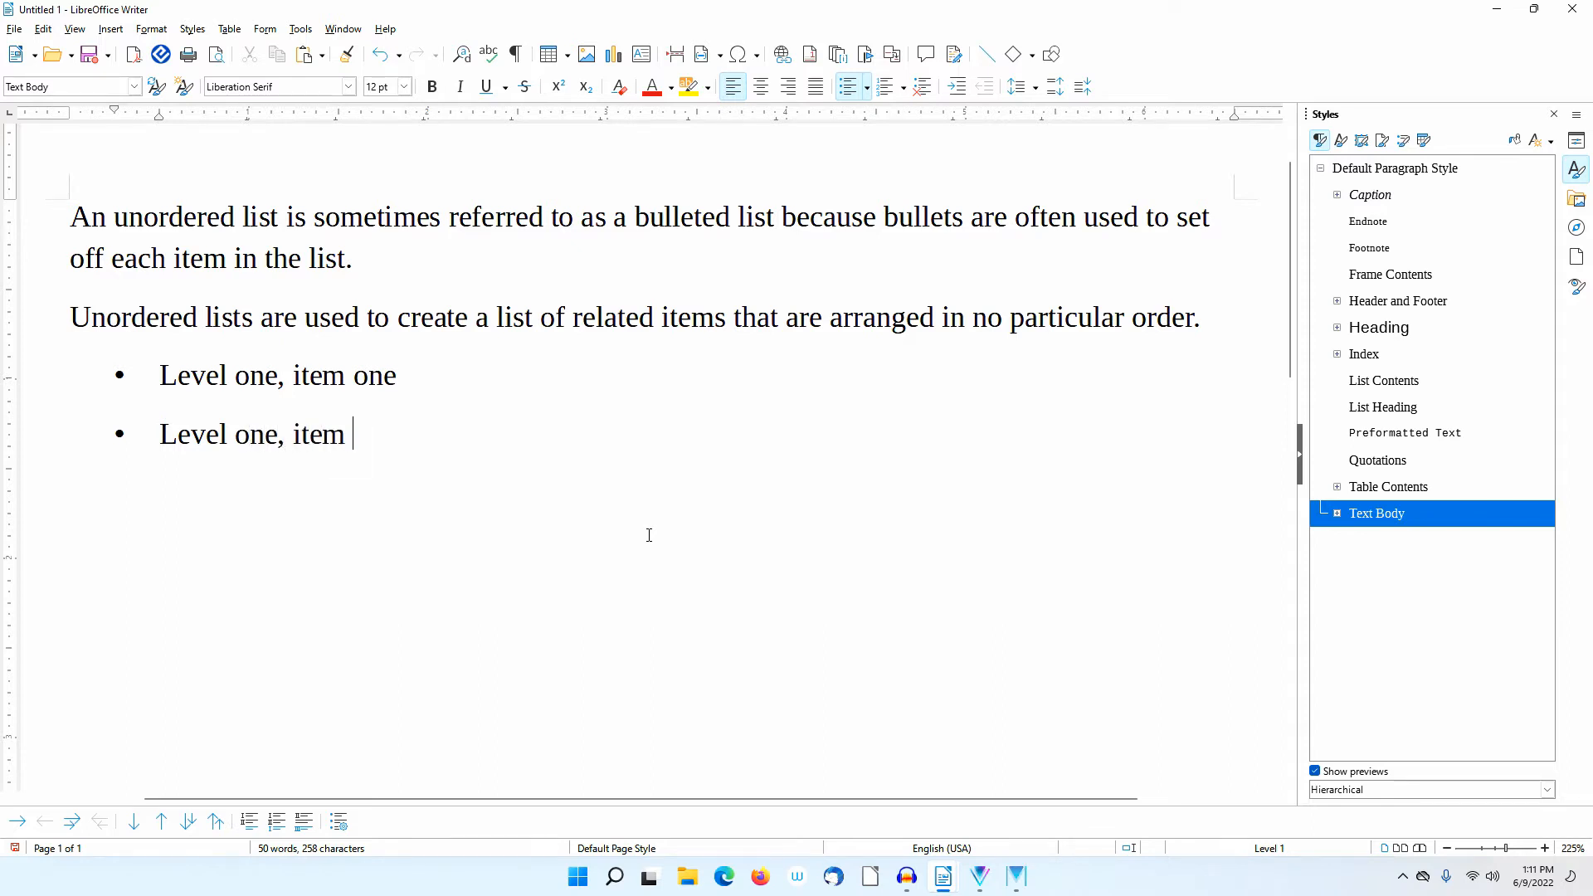
Step: Add the nested second-level items "Level two, item one" and "Level two, item two" under the second bullet
key("Return")
key("Tab")
type("Le")
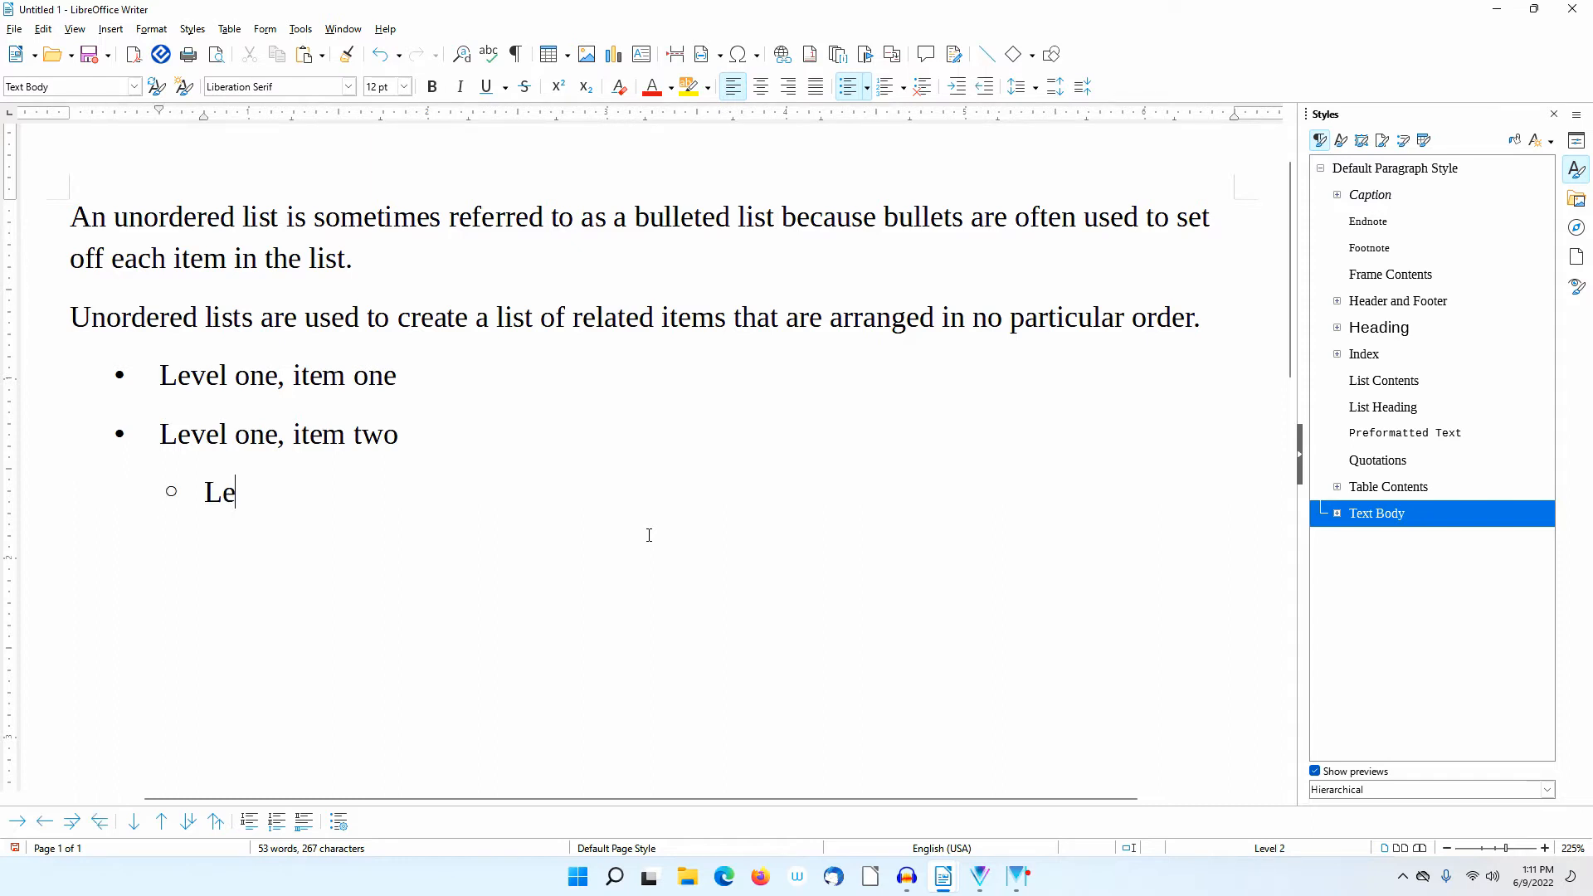
type("vel two, item ")
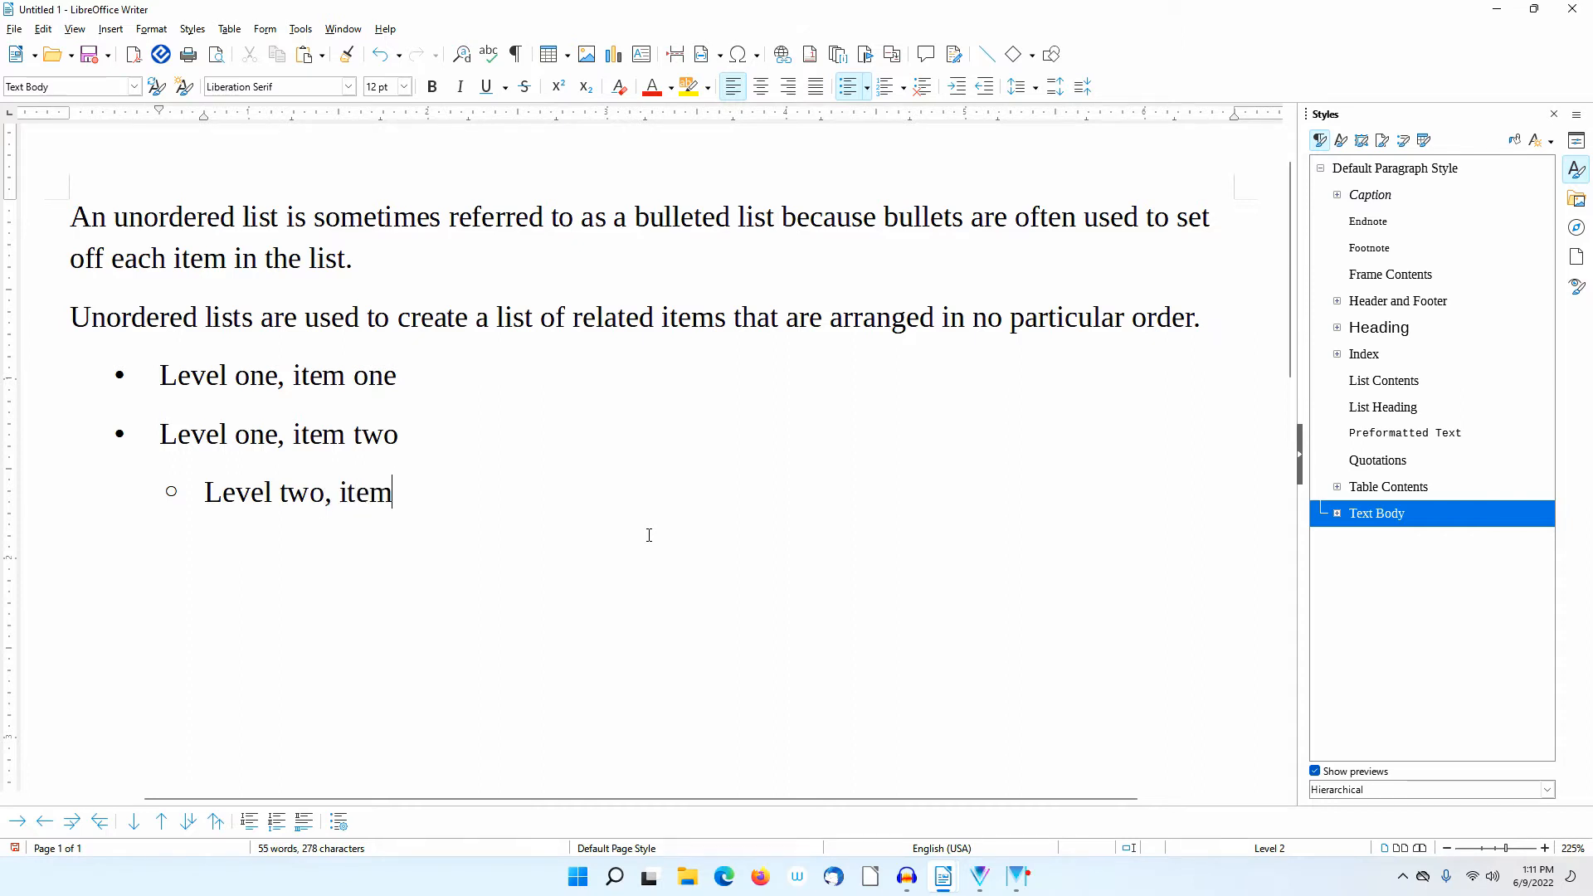
type("one")
key("Return")
type("Level tw")
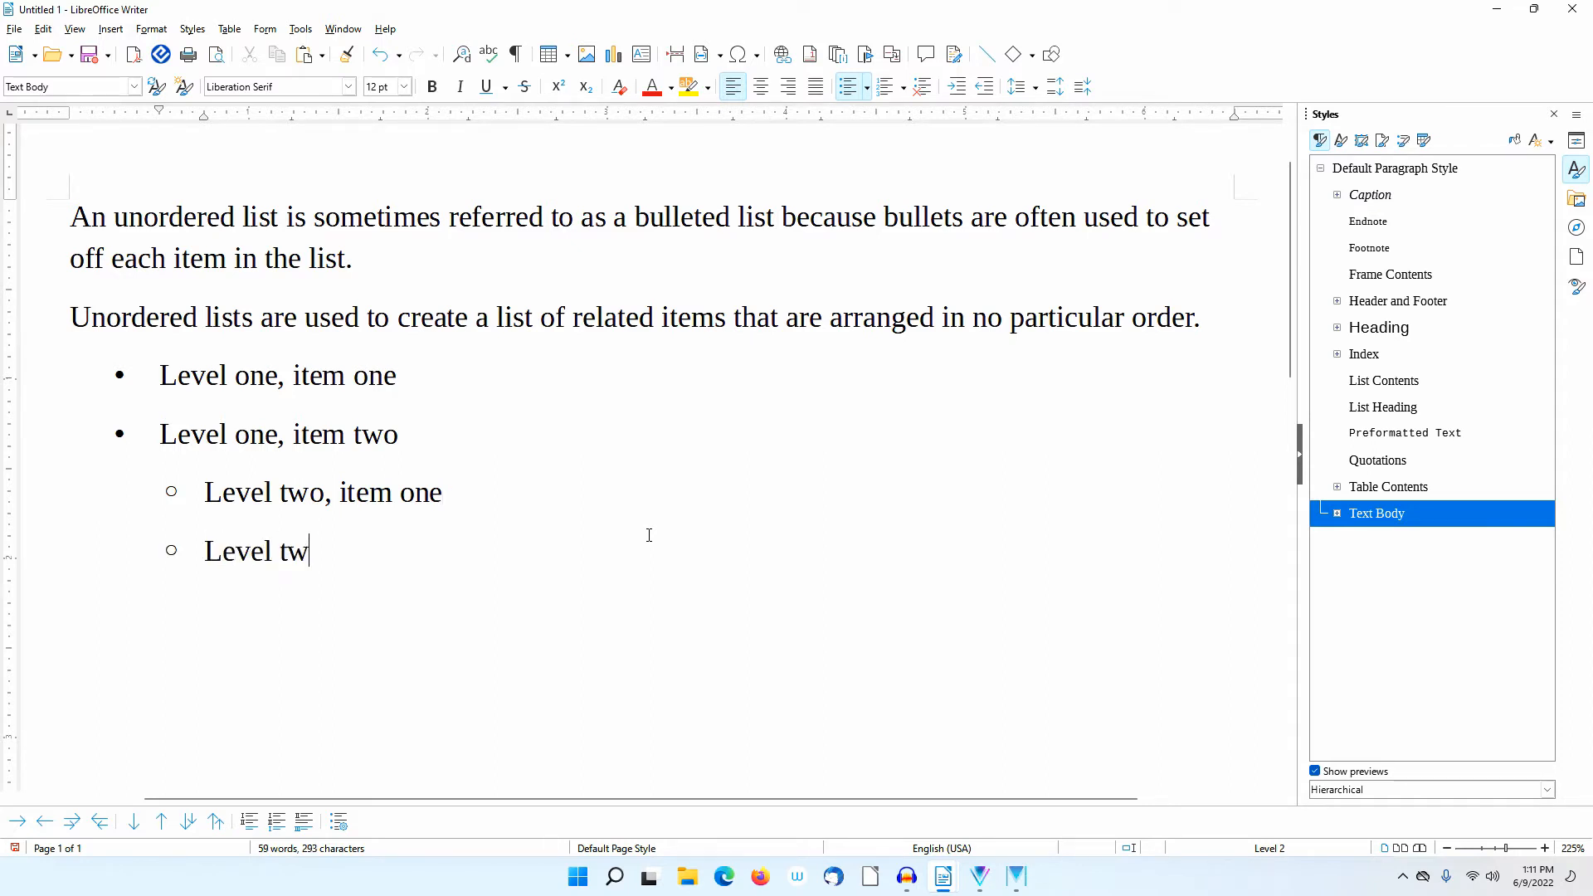
type("o, item two")
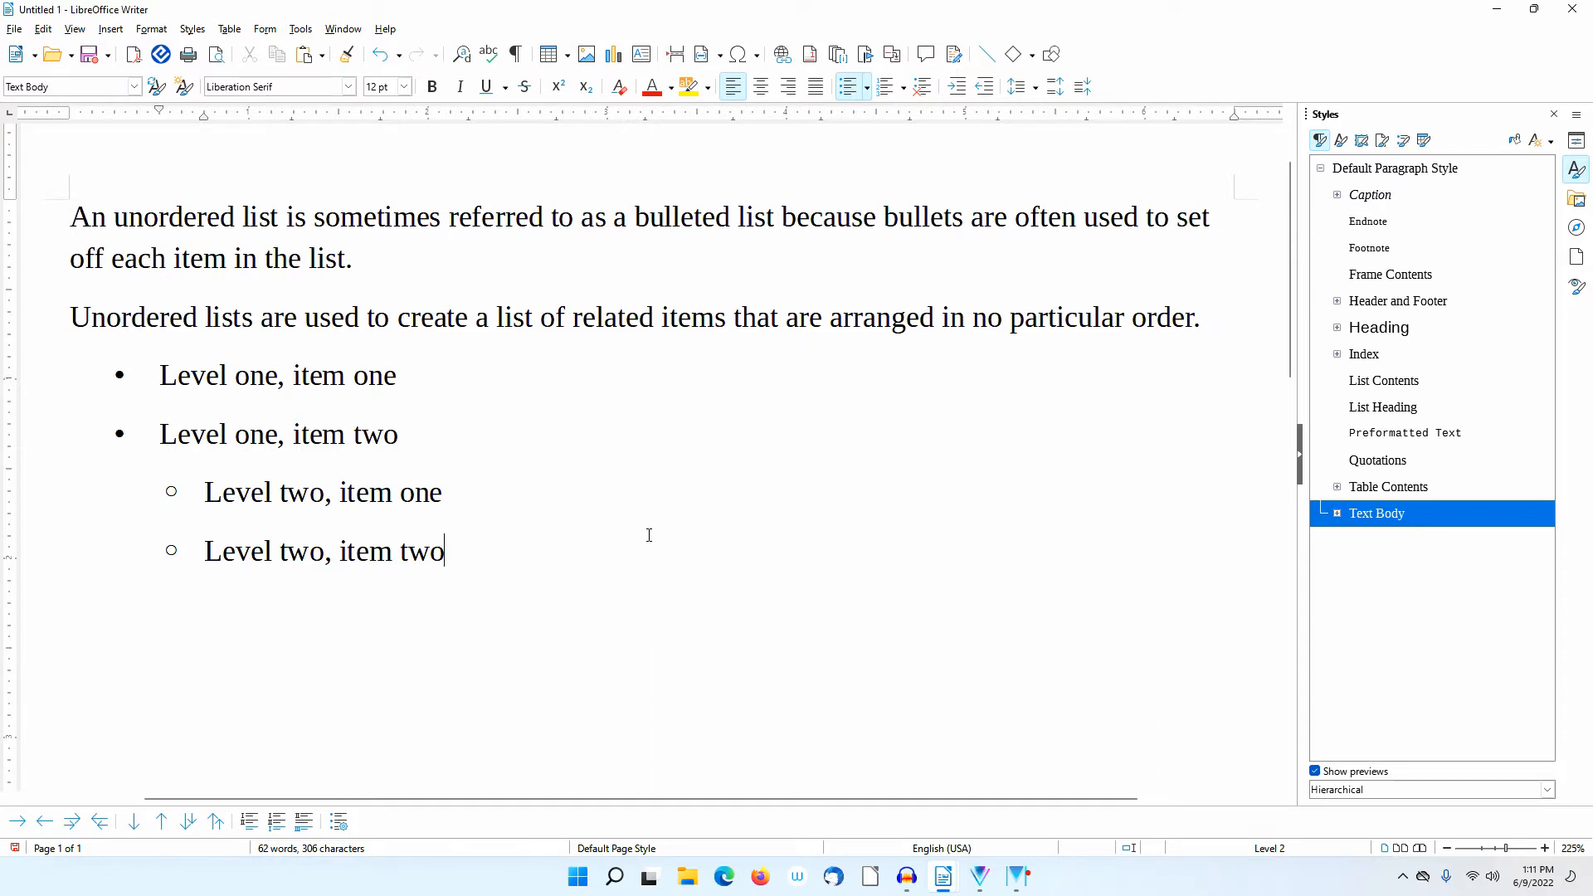
Step: Add the first-level item "Level one, item three" and end the list with an unbulleted paragraph
key("Return")
key("shift+Tab")
type("Level one, ite")
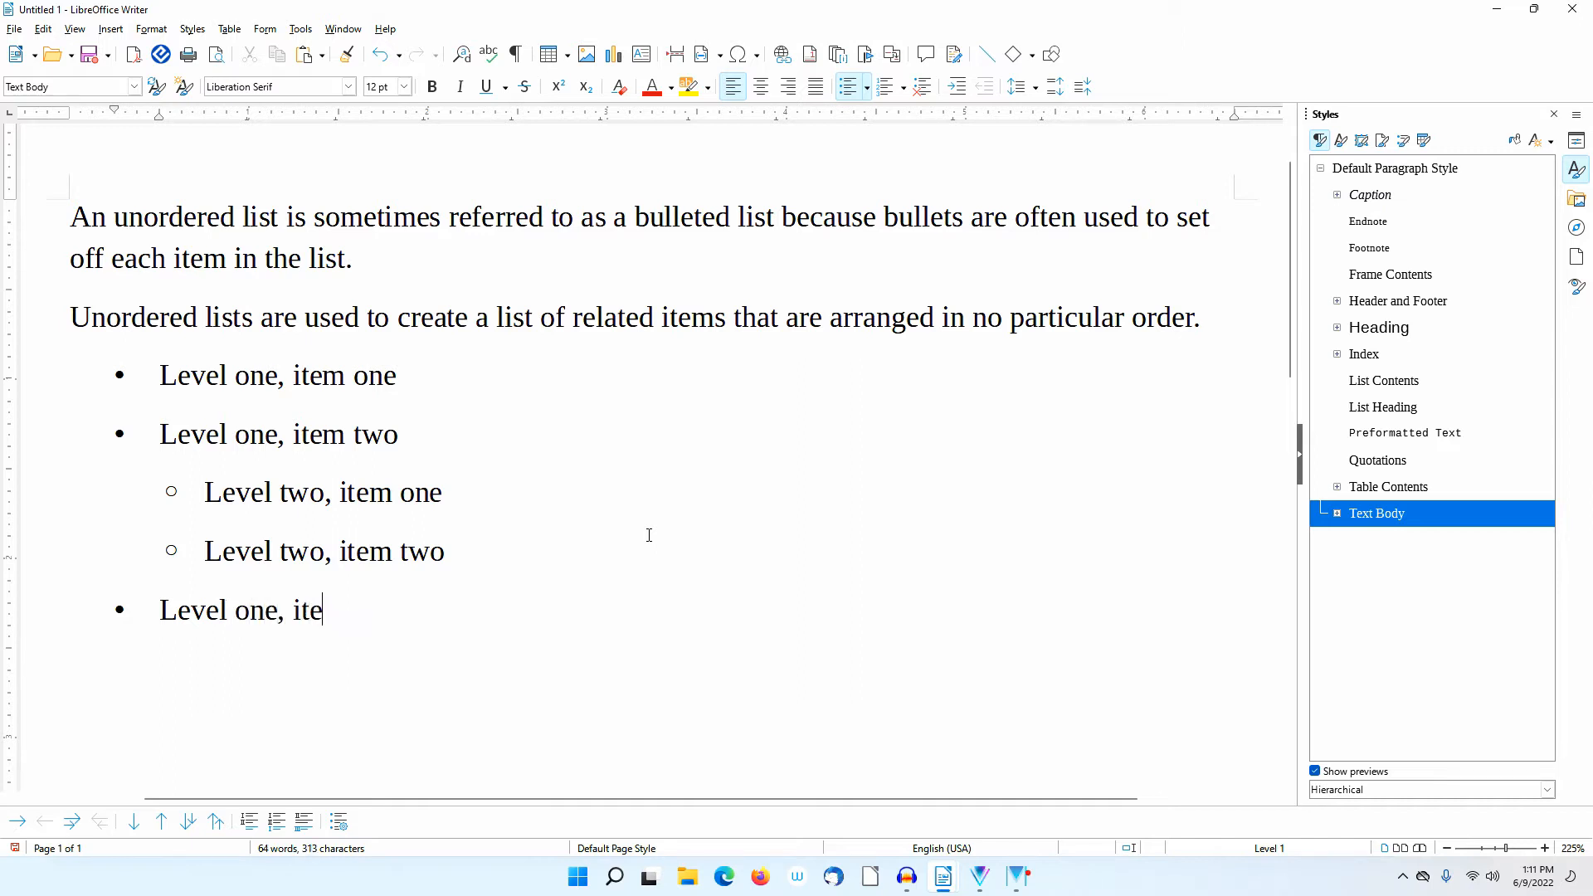
type("m three")
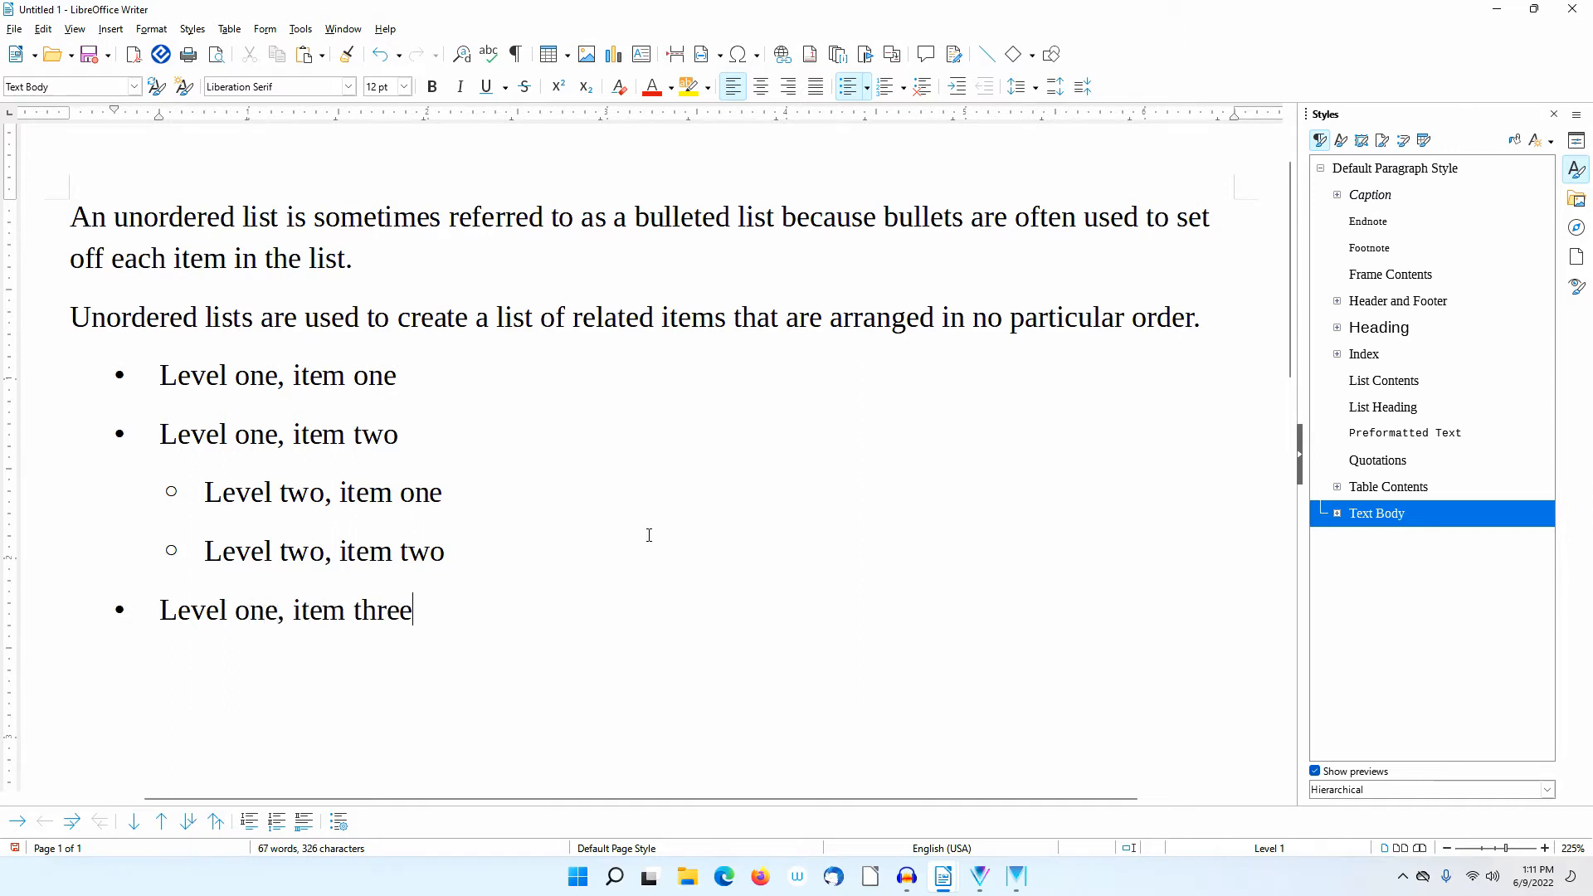
key("Return")
left_click(925, 88)
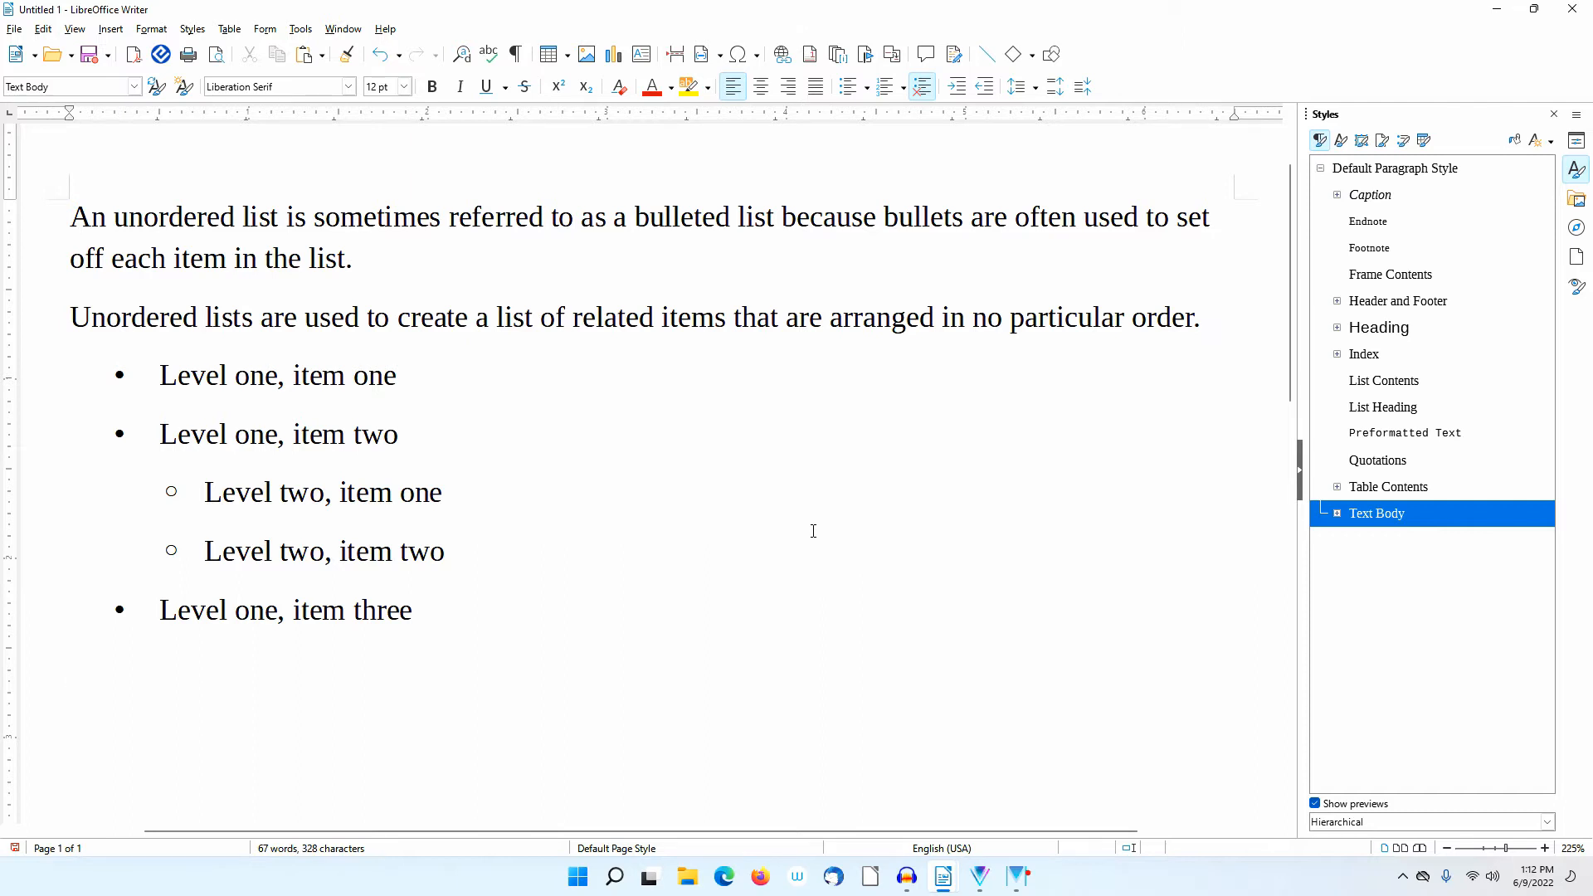
Step: Display the list styles and check which one applies to the "Level two, item one" bullet
left_click(1401, 140)
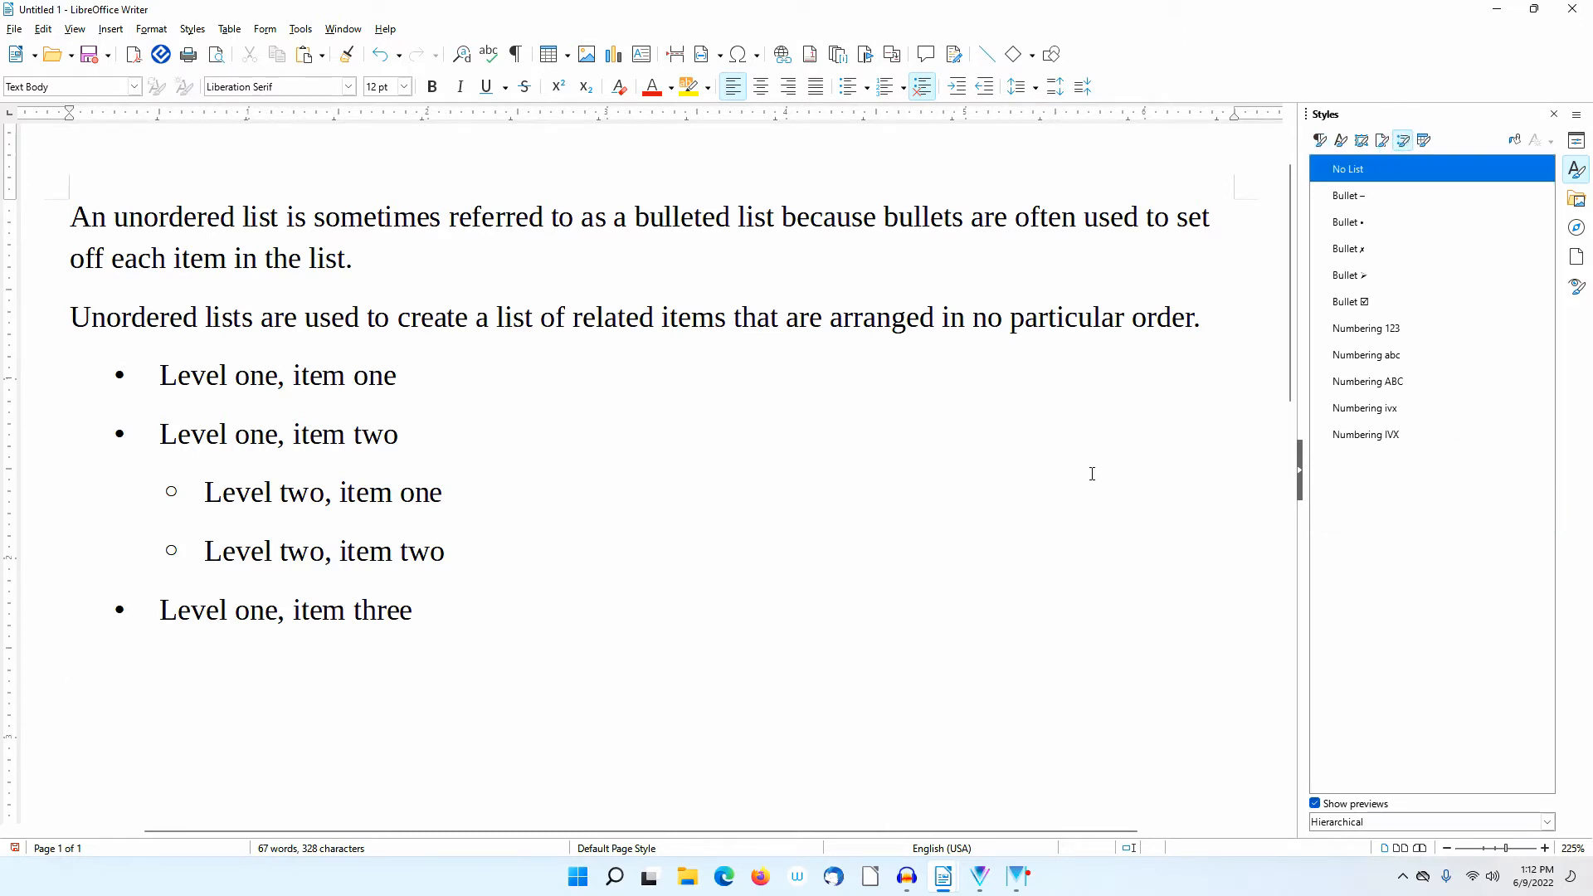
left_click(368, 492)
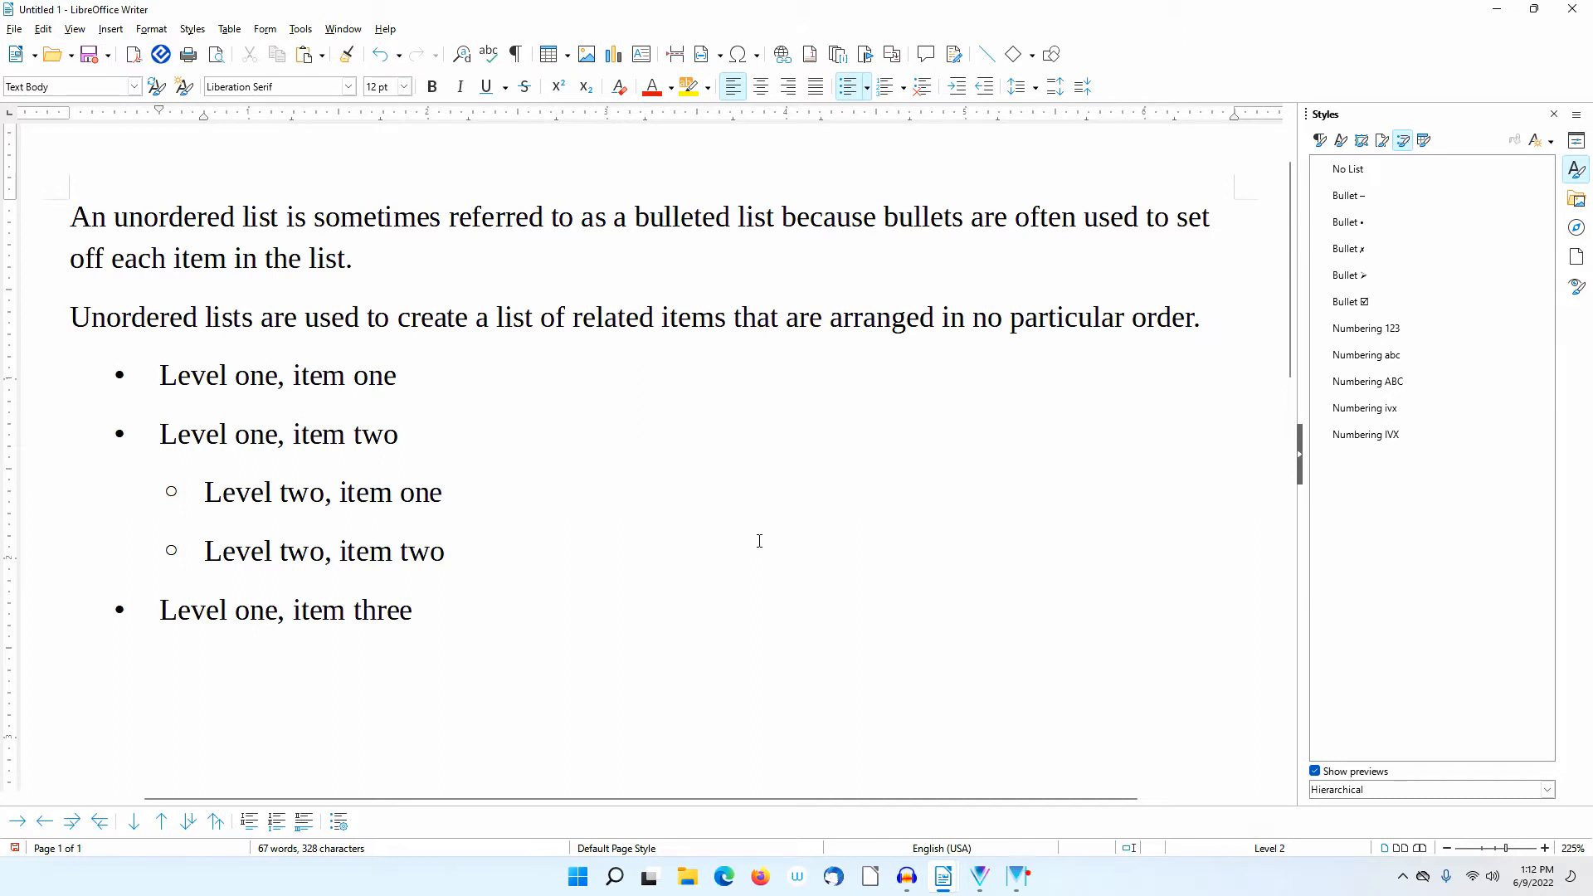
key("ctrl+End")
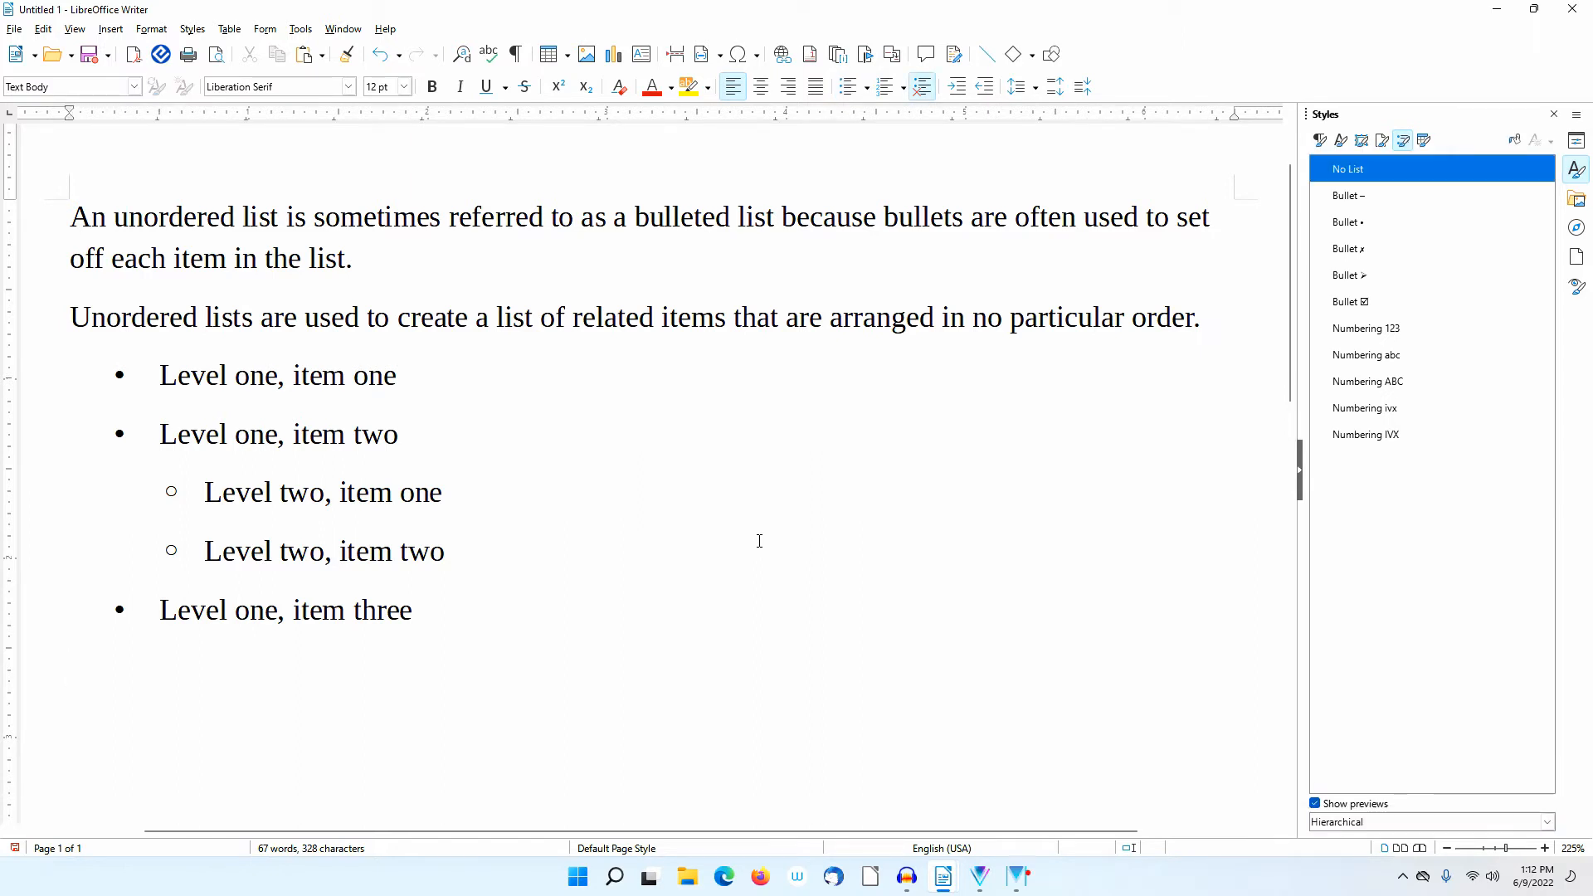
Step: Show the Formatting (Styles) toolbar and apply the Bullet • list style to a new paragraph below the list
key("Return")
left_click(85, 31)
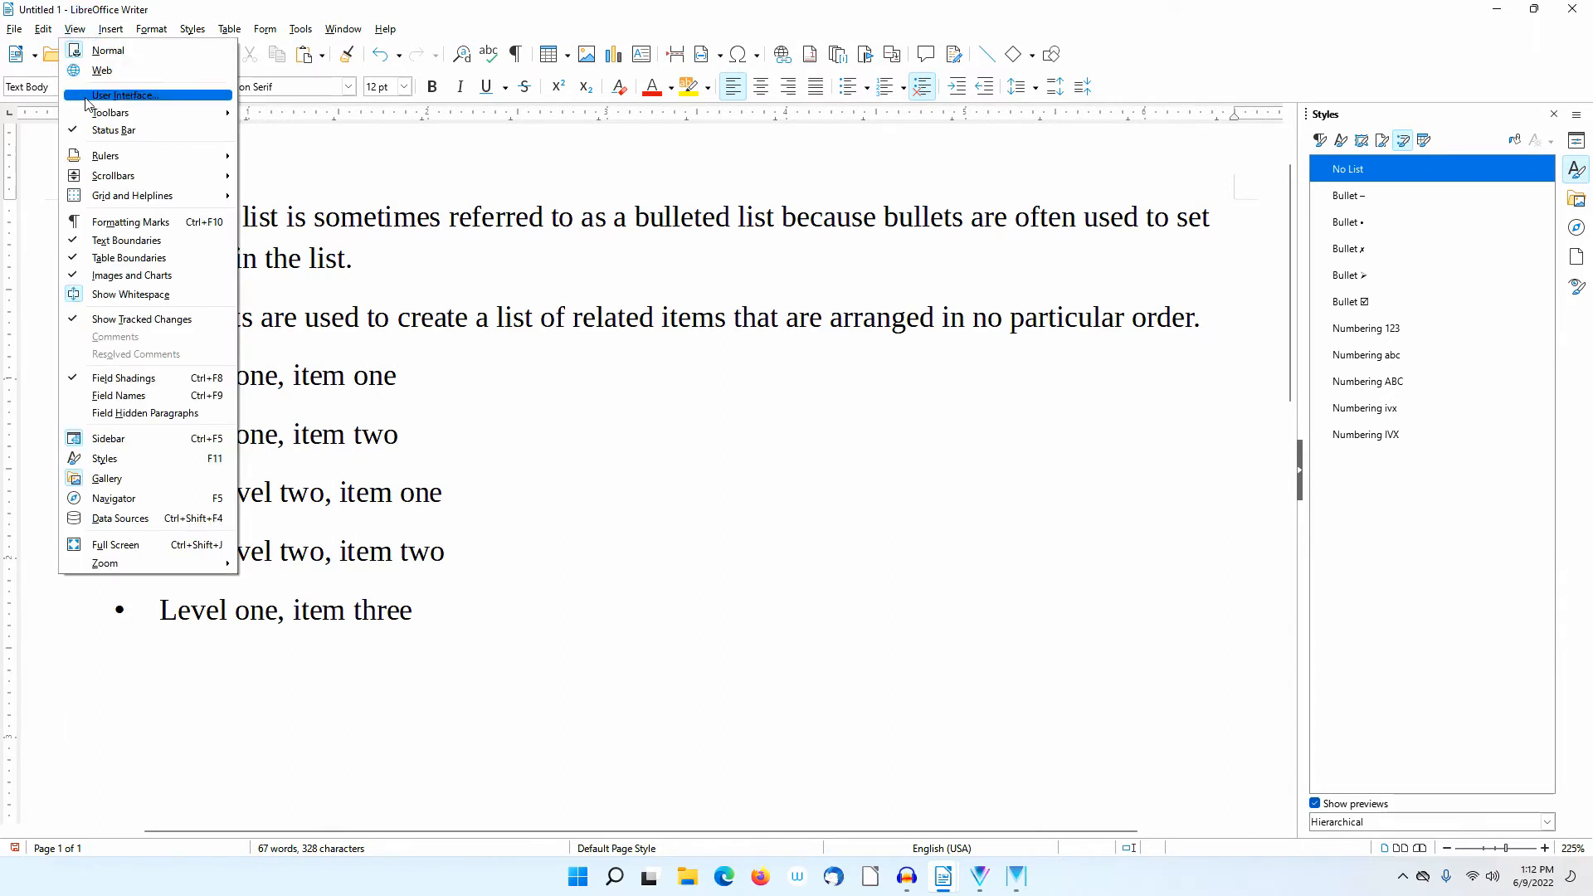
mouse_move(117, 120)
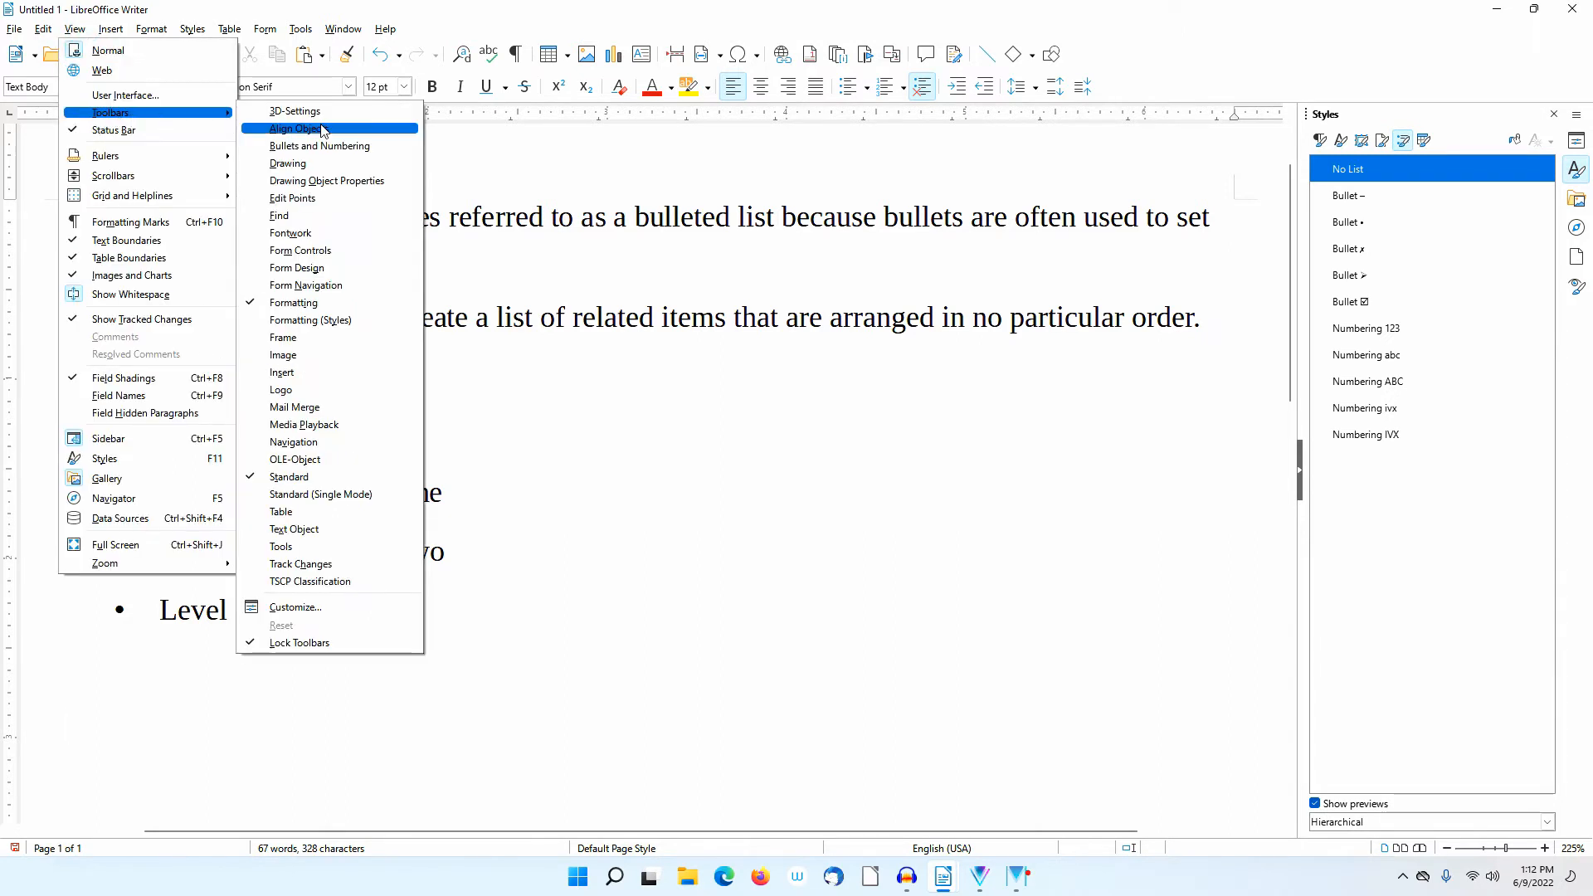
left_click(339, 320)
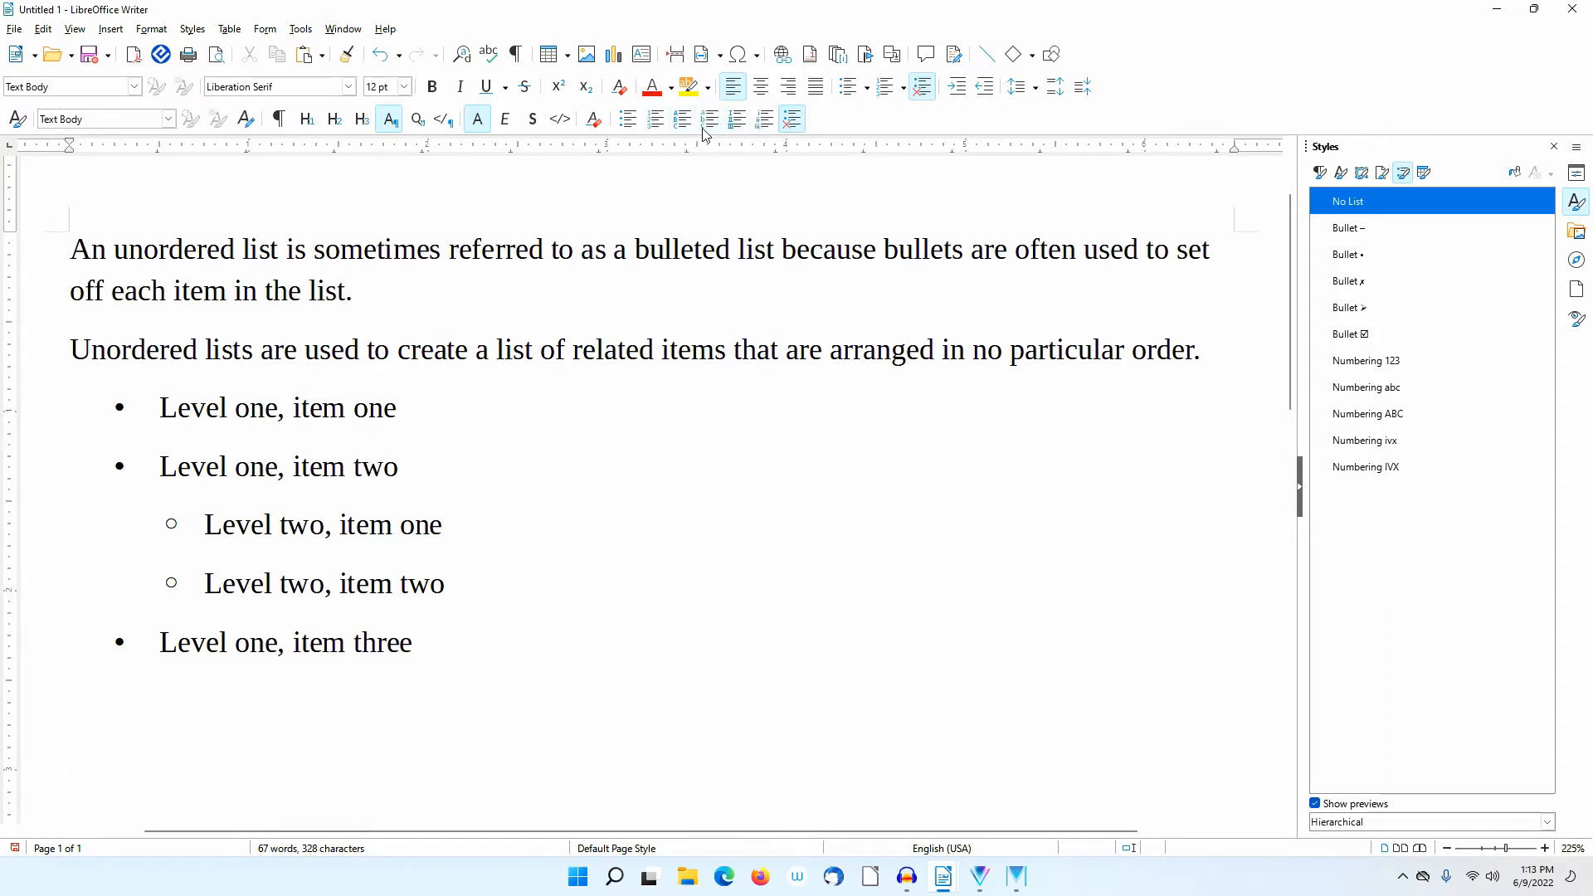
left_click(628, 121)
scroll(605, 470, "down", 3)
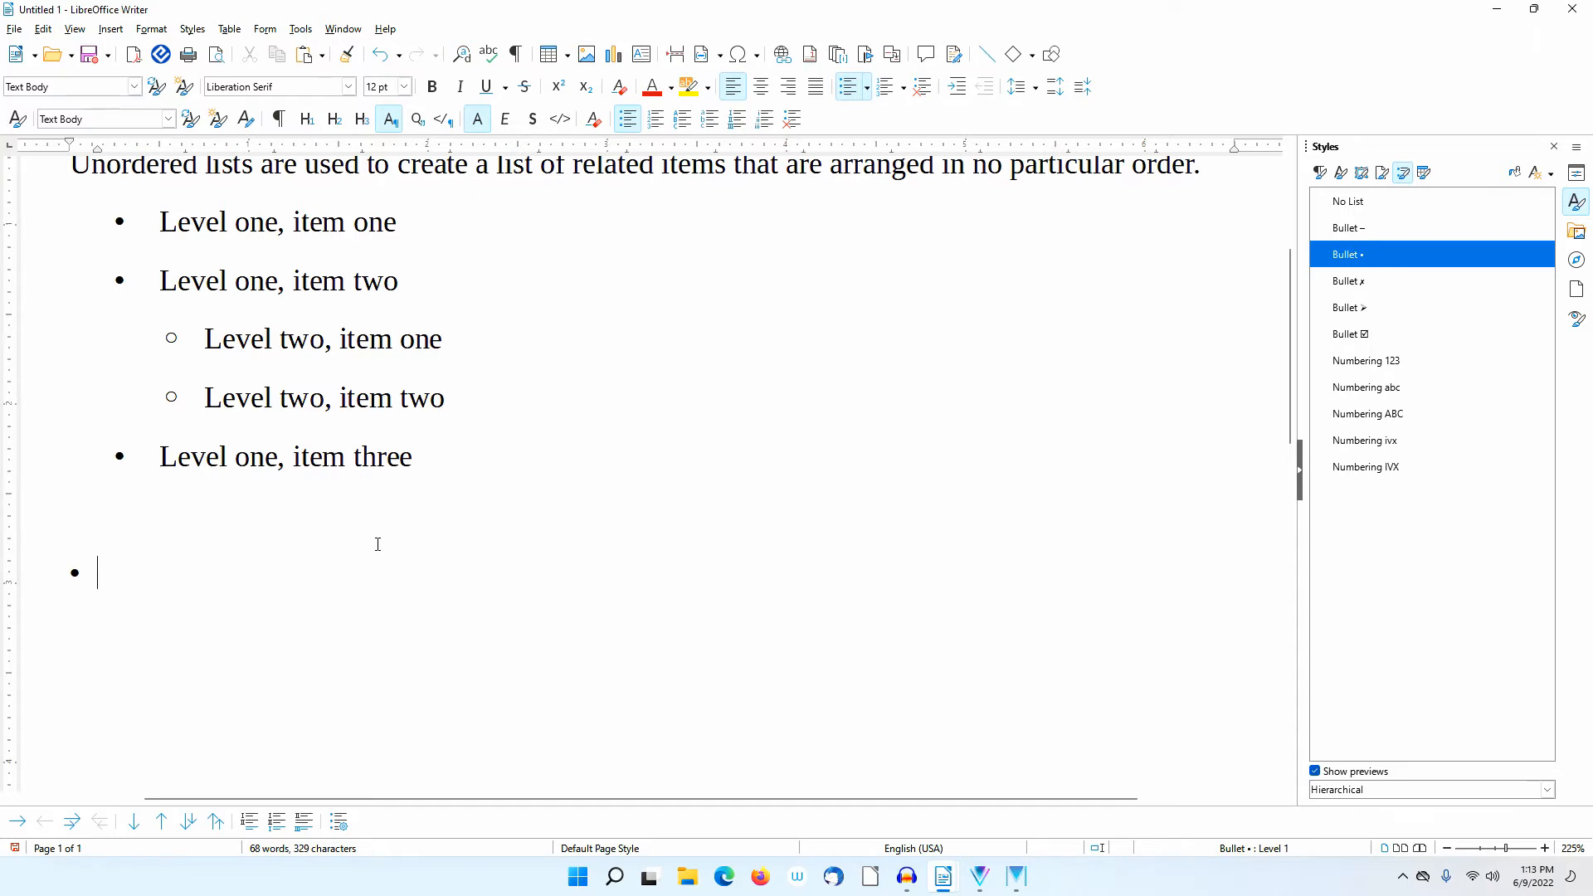
Step: Modify the Bullet • list style so that level 1 is aligned at 0.25" and apply the change
right_click(1396, 258)
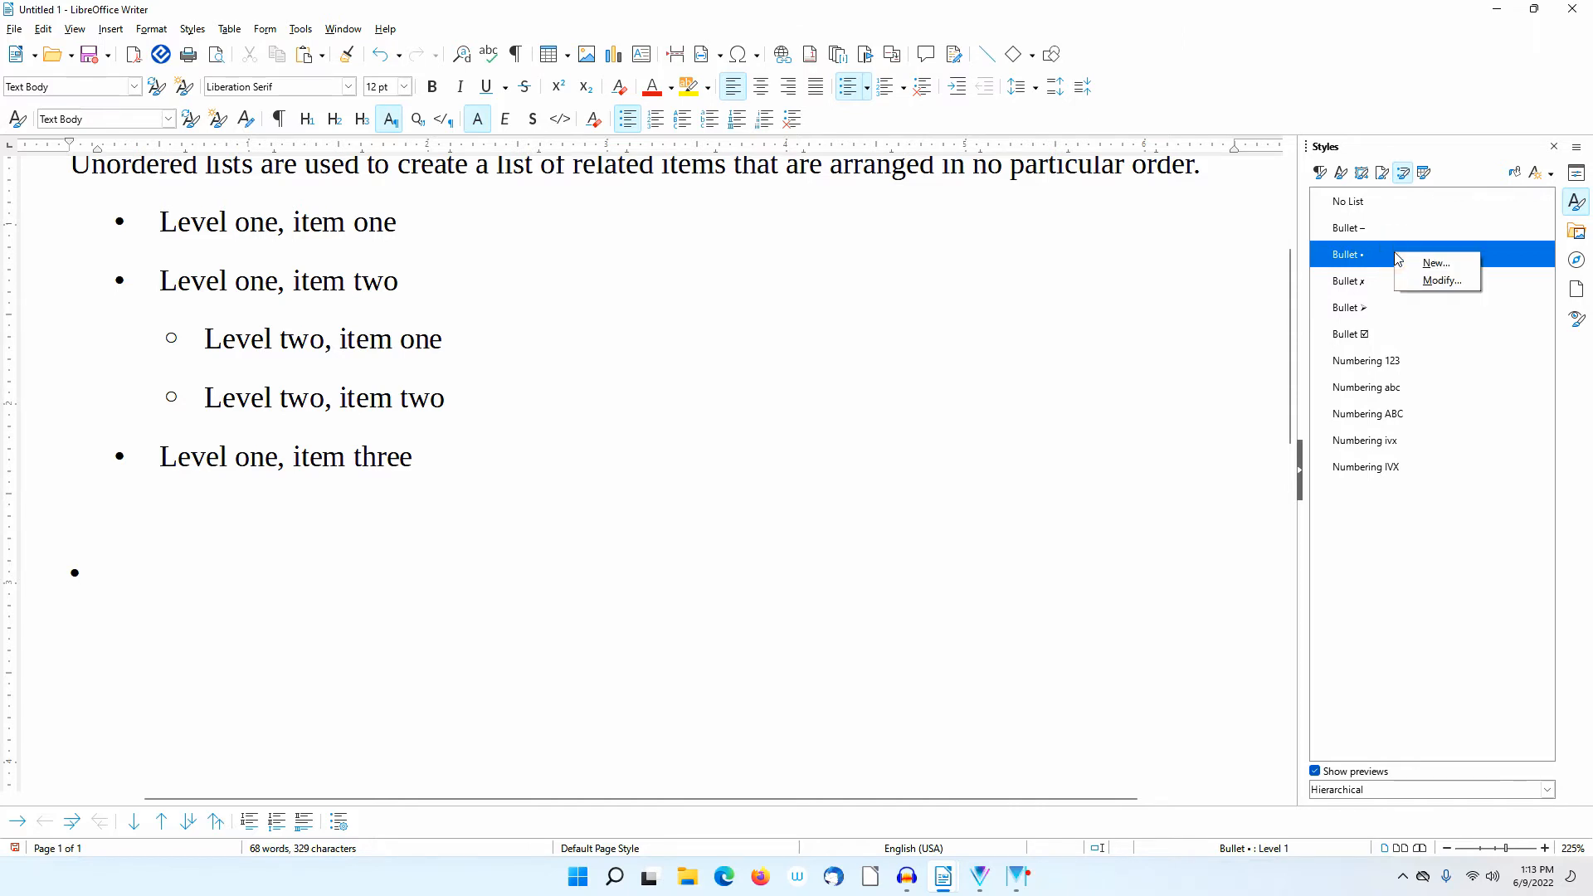
left_click(1444, 281)
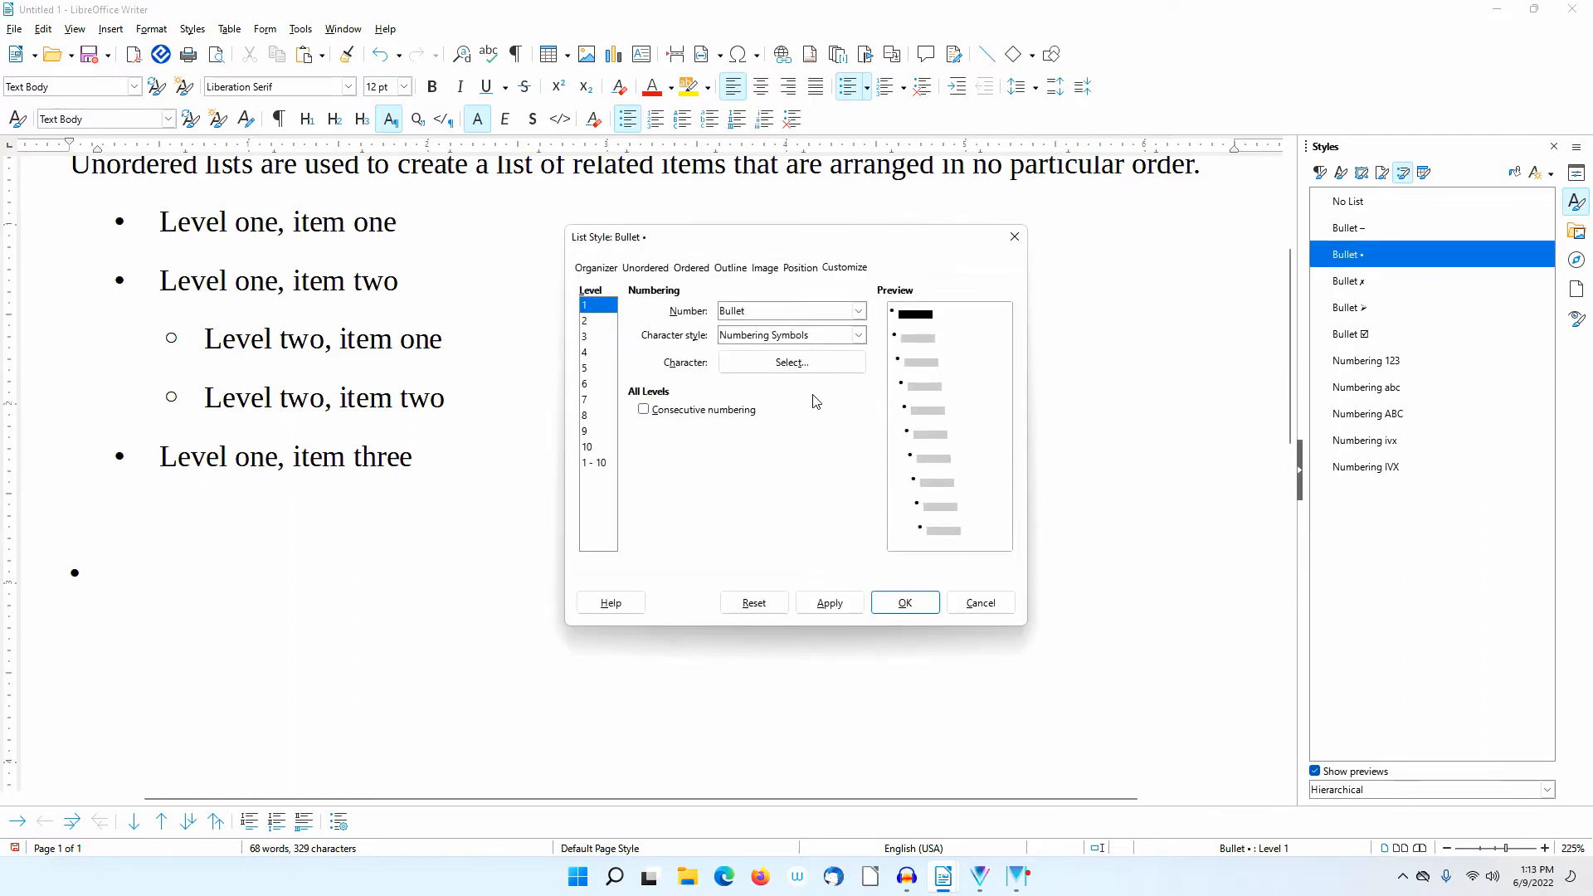
left_click(799, 267)
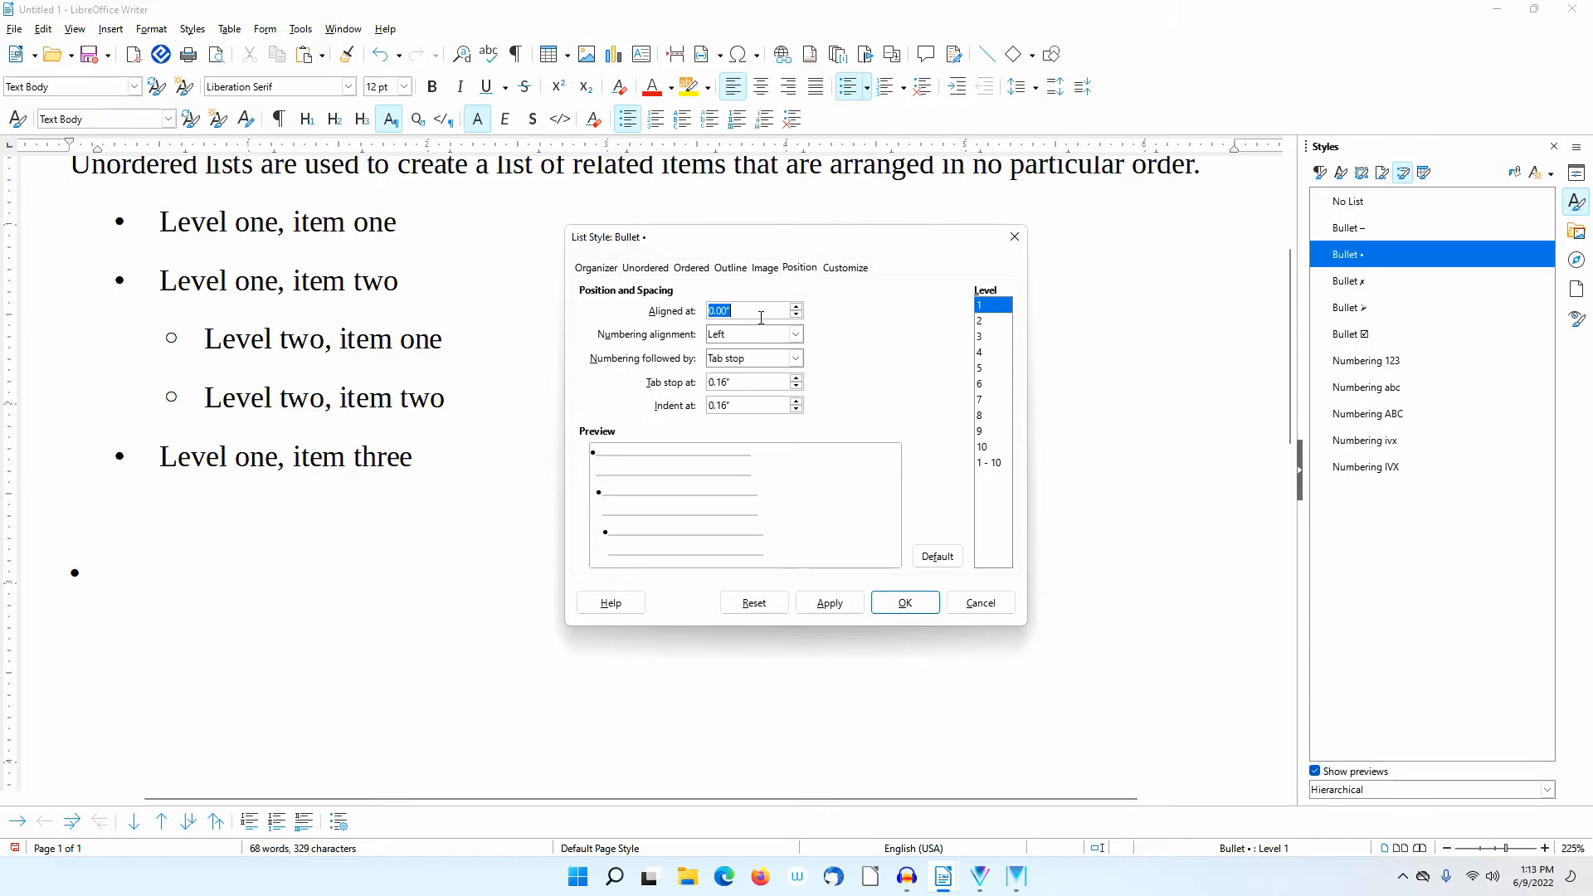
type("0.25")
key("Tab")
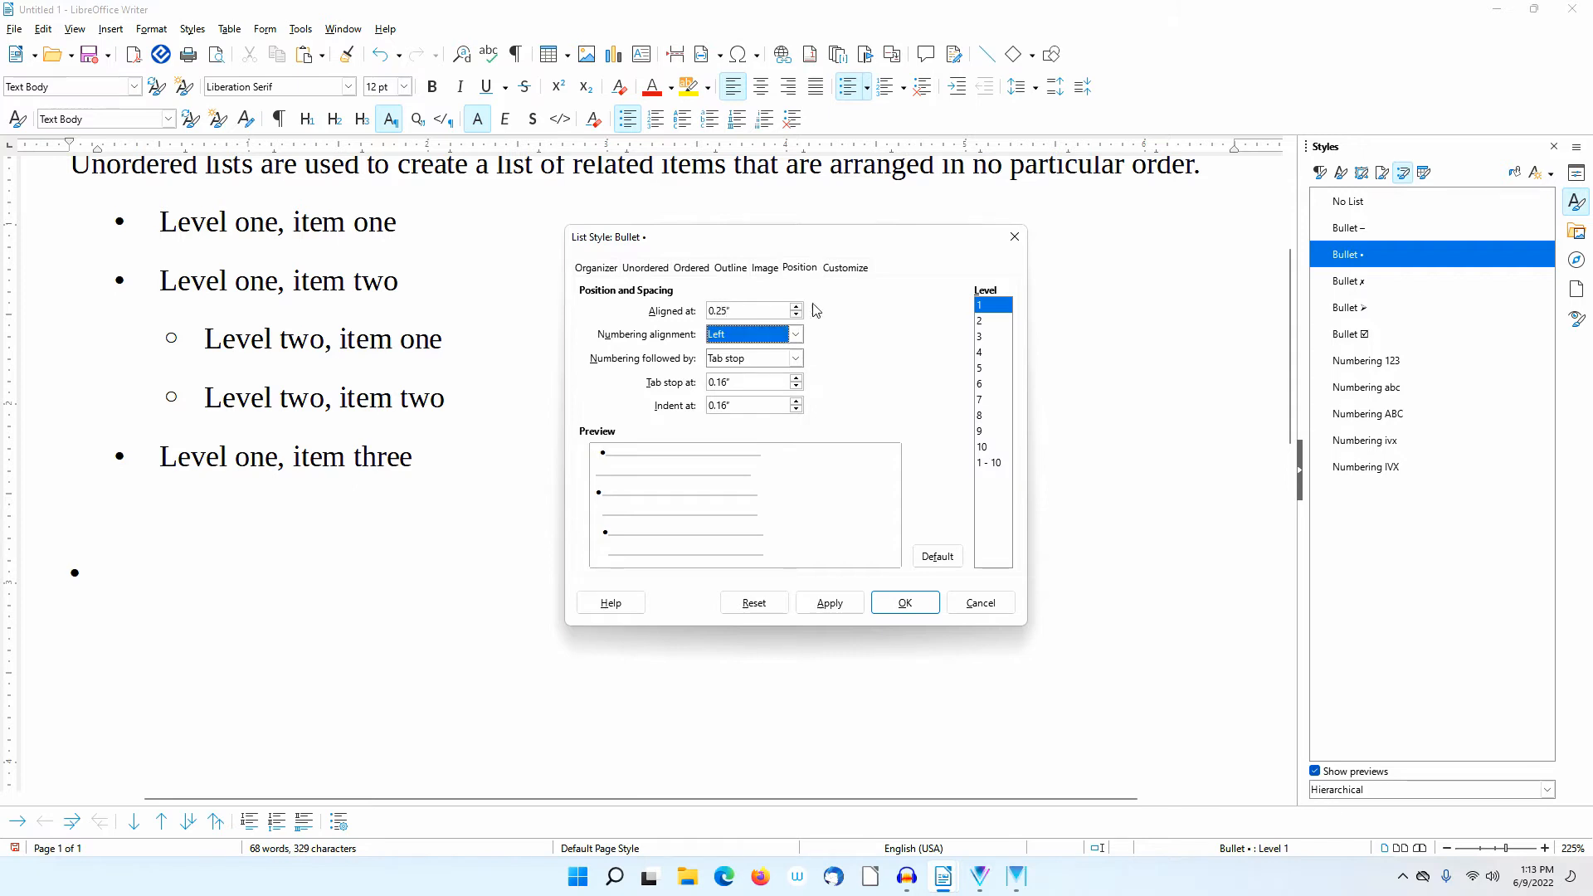
left_click(853, 609)
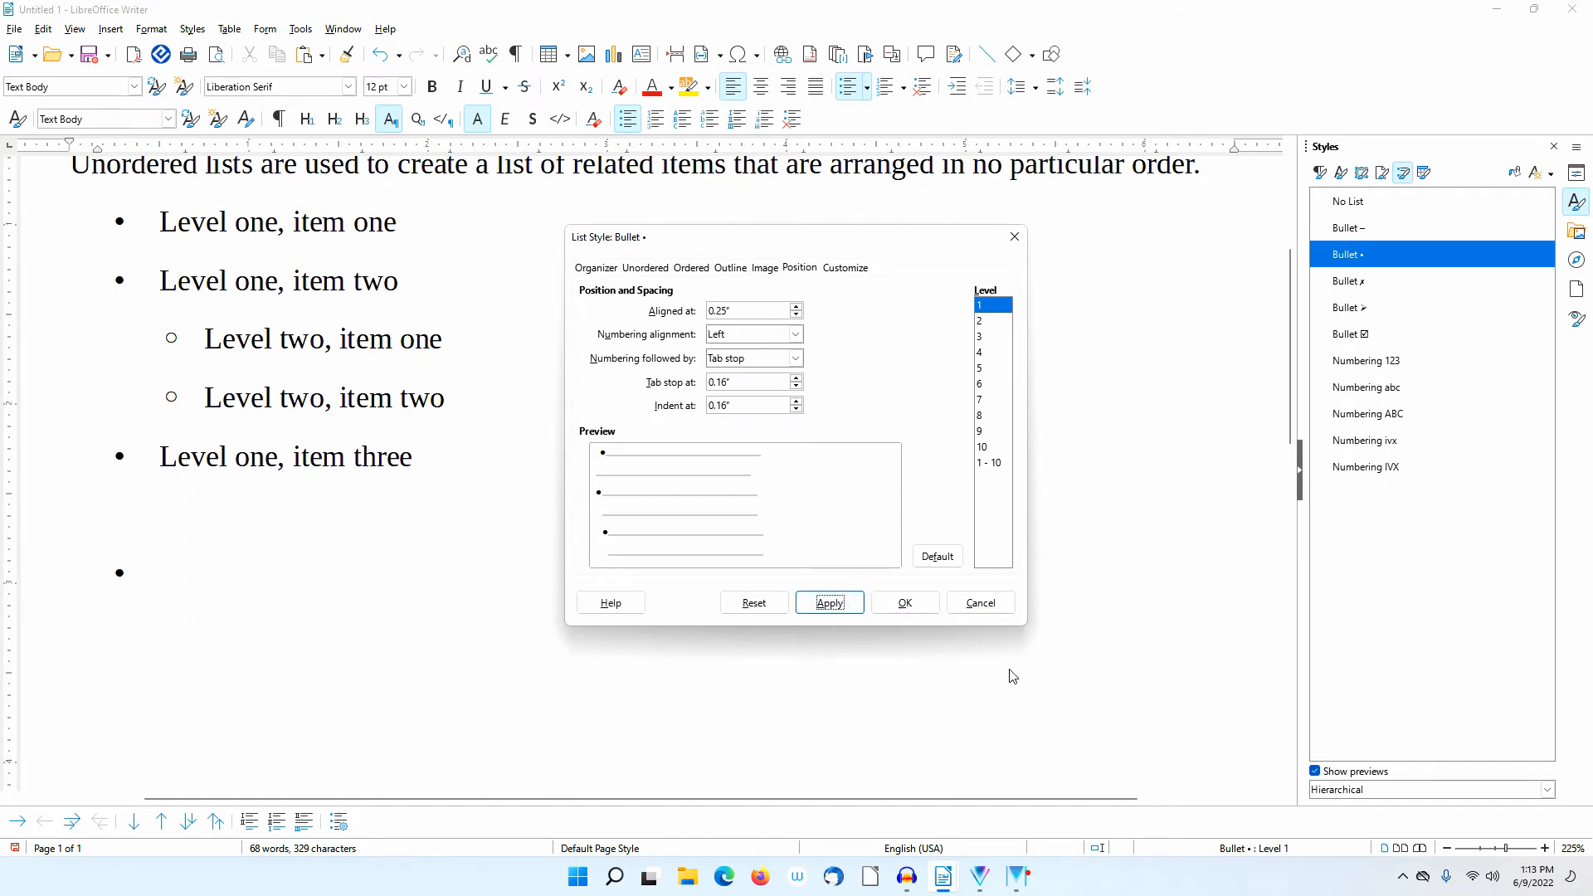
left_click(1000, 605)
Step: Remove the bullet and its indent from the empty paragraph below the list
left_click(224, 586)
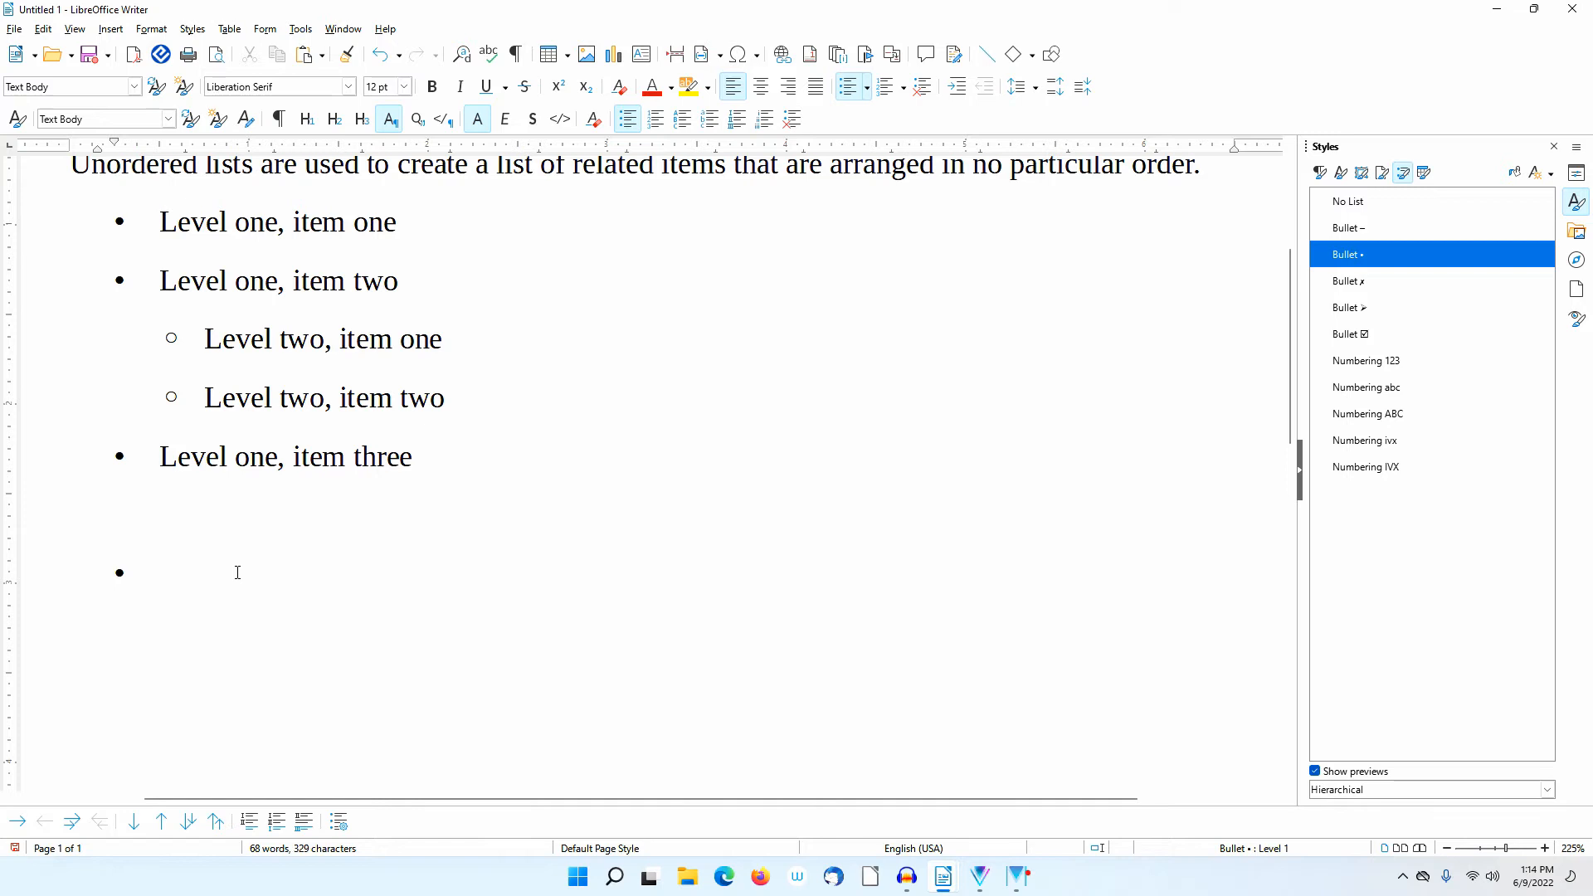
key("BackSpace")
key("BackSpace")
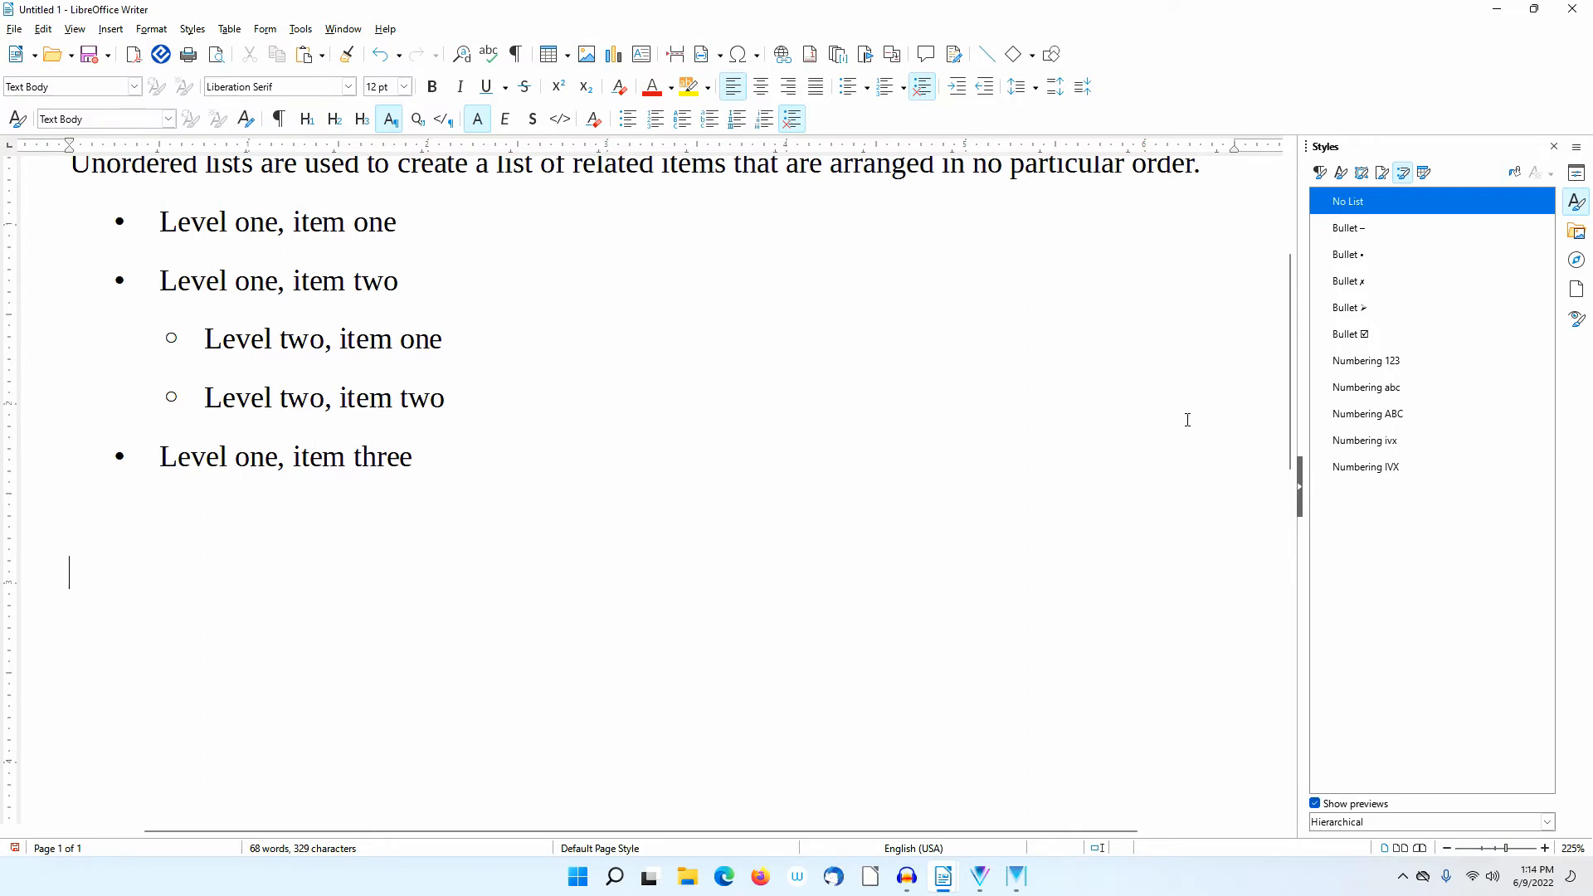
Step: Create a new list style and name it "_My Blue Bullet"
left_click(1352, 308)
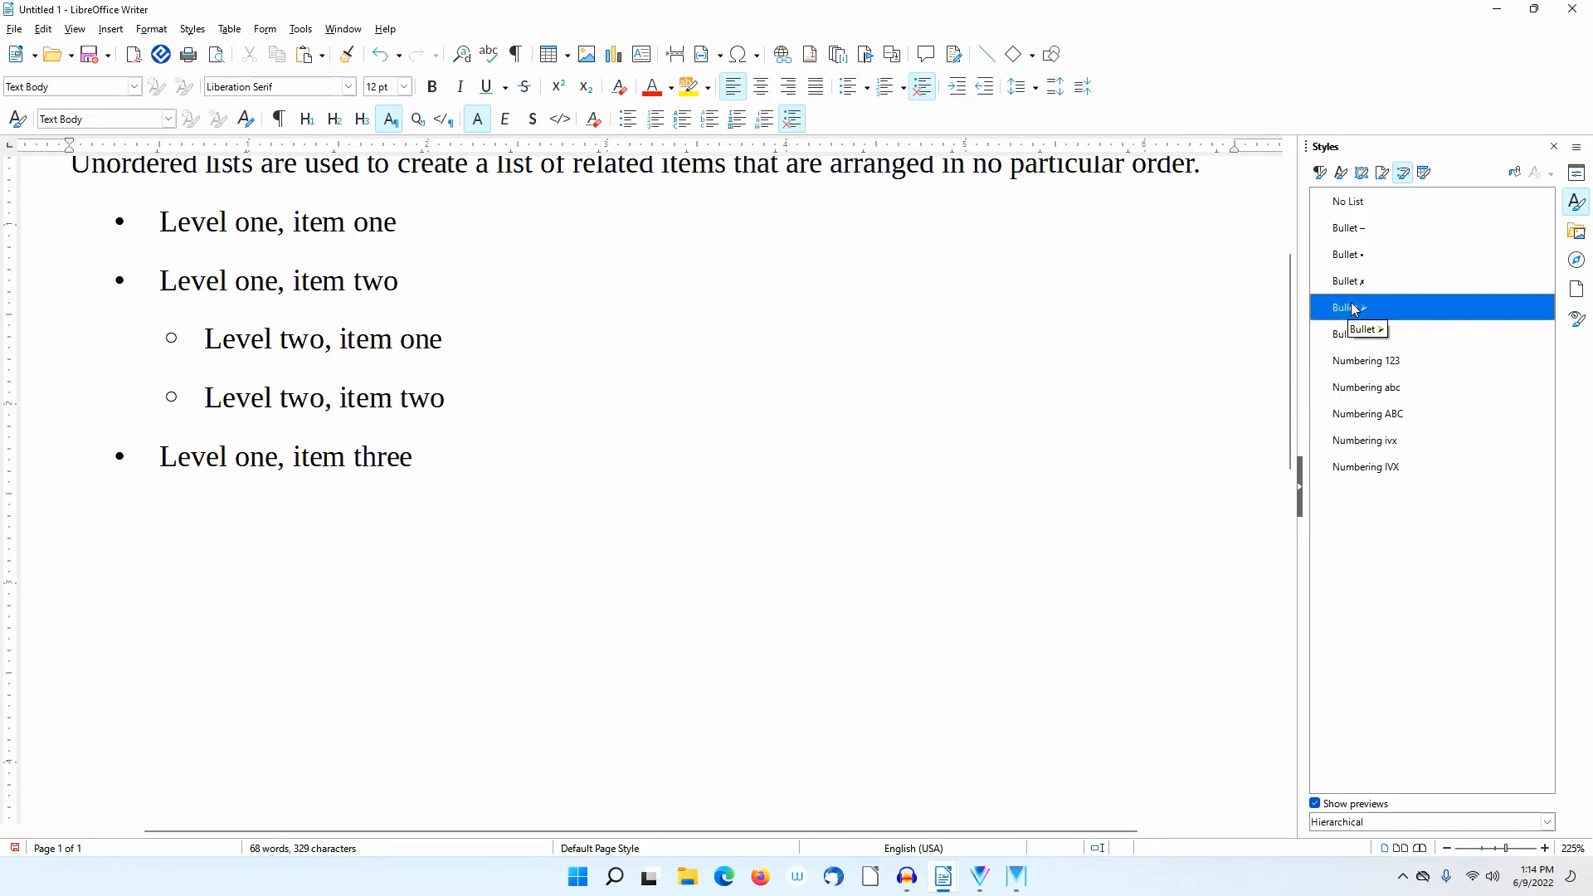
right_click(1353, 309)
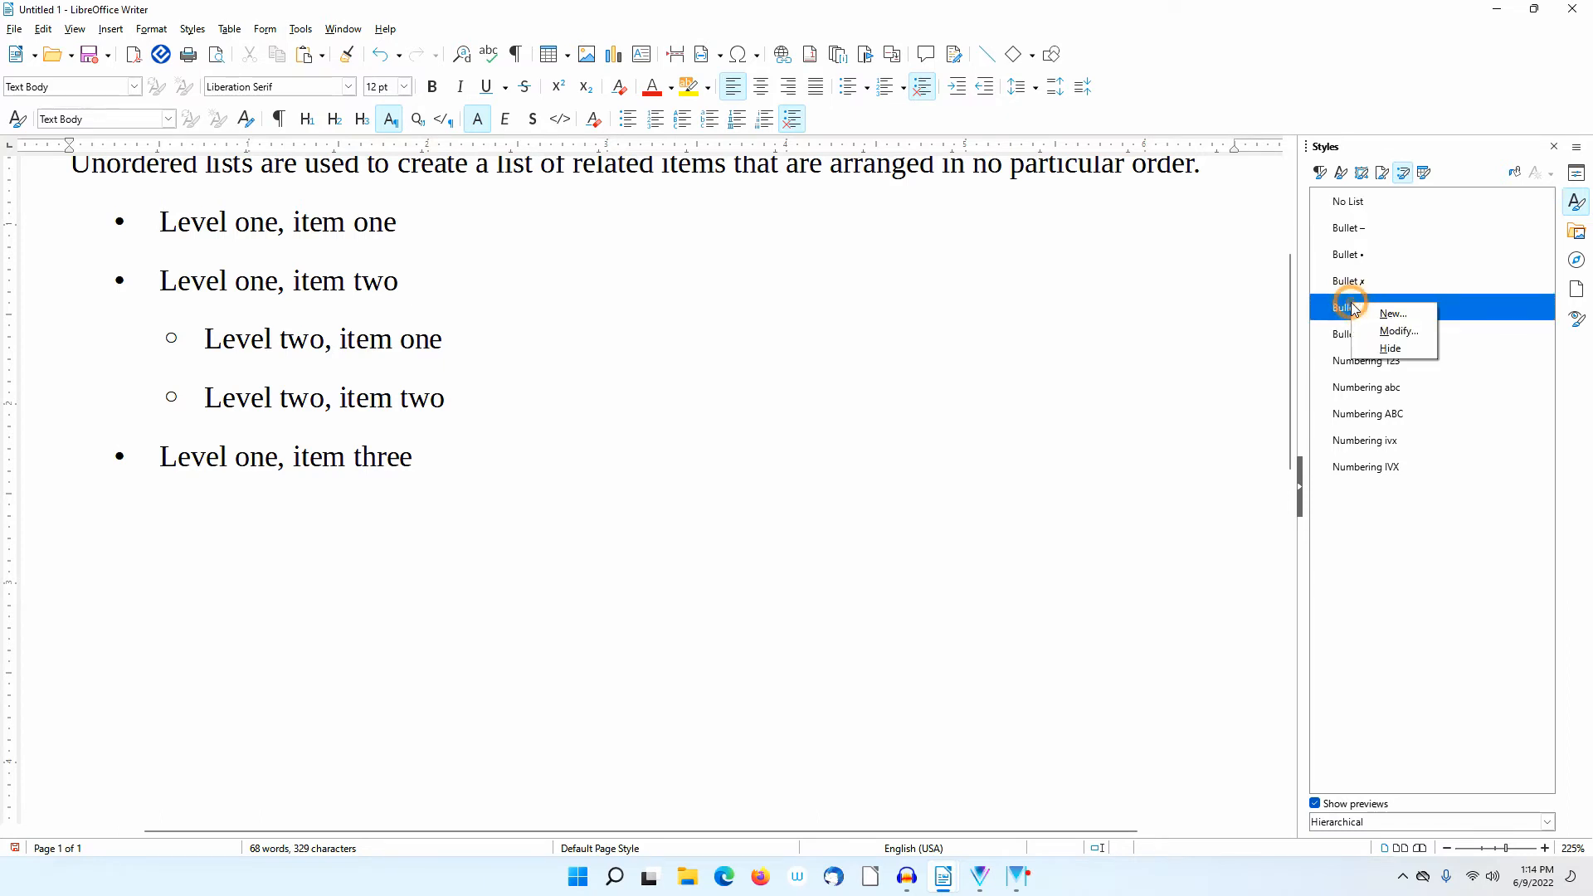
left_click(1393, 314)
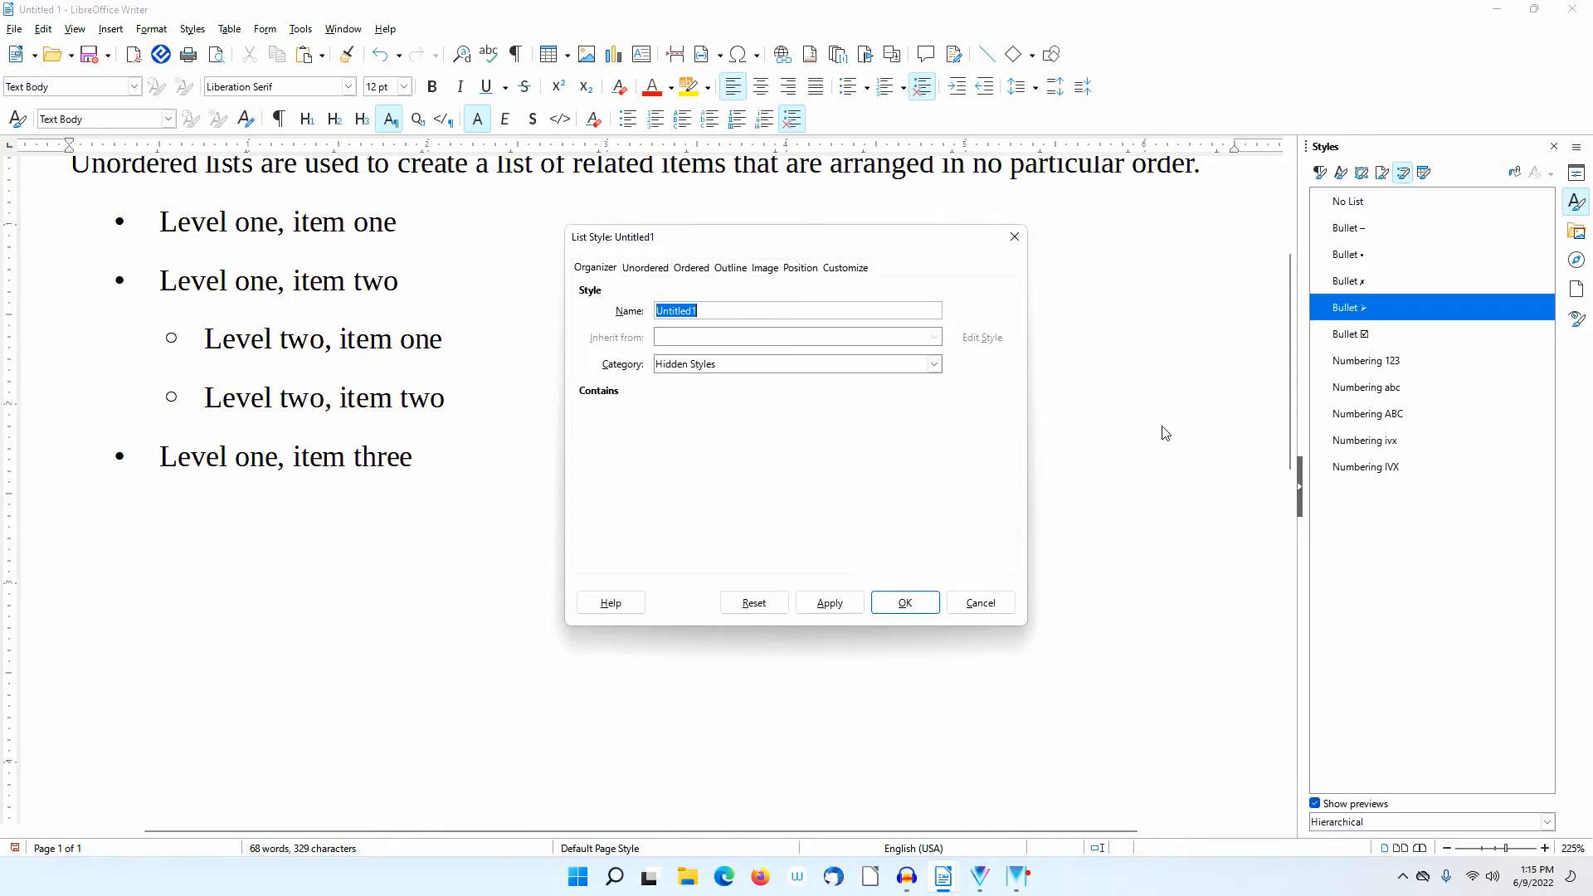
key("BackSpace")
type("_My Blue Bullet")
Step: Examine the new list style's position and spacing settings for levels 1 and 2, including the numbering alignment and numbering followed by options
left_click(802, 268)
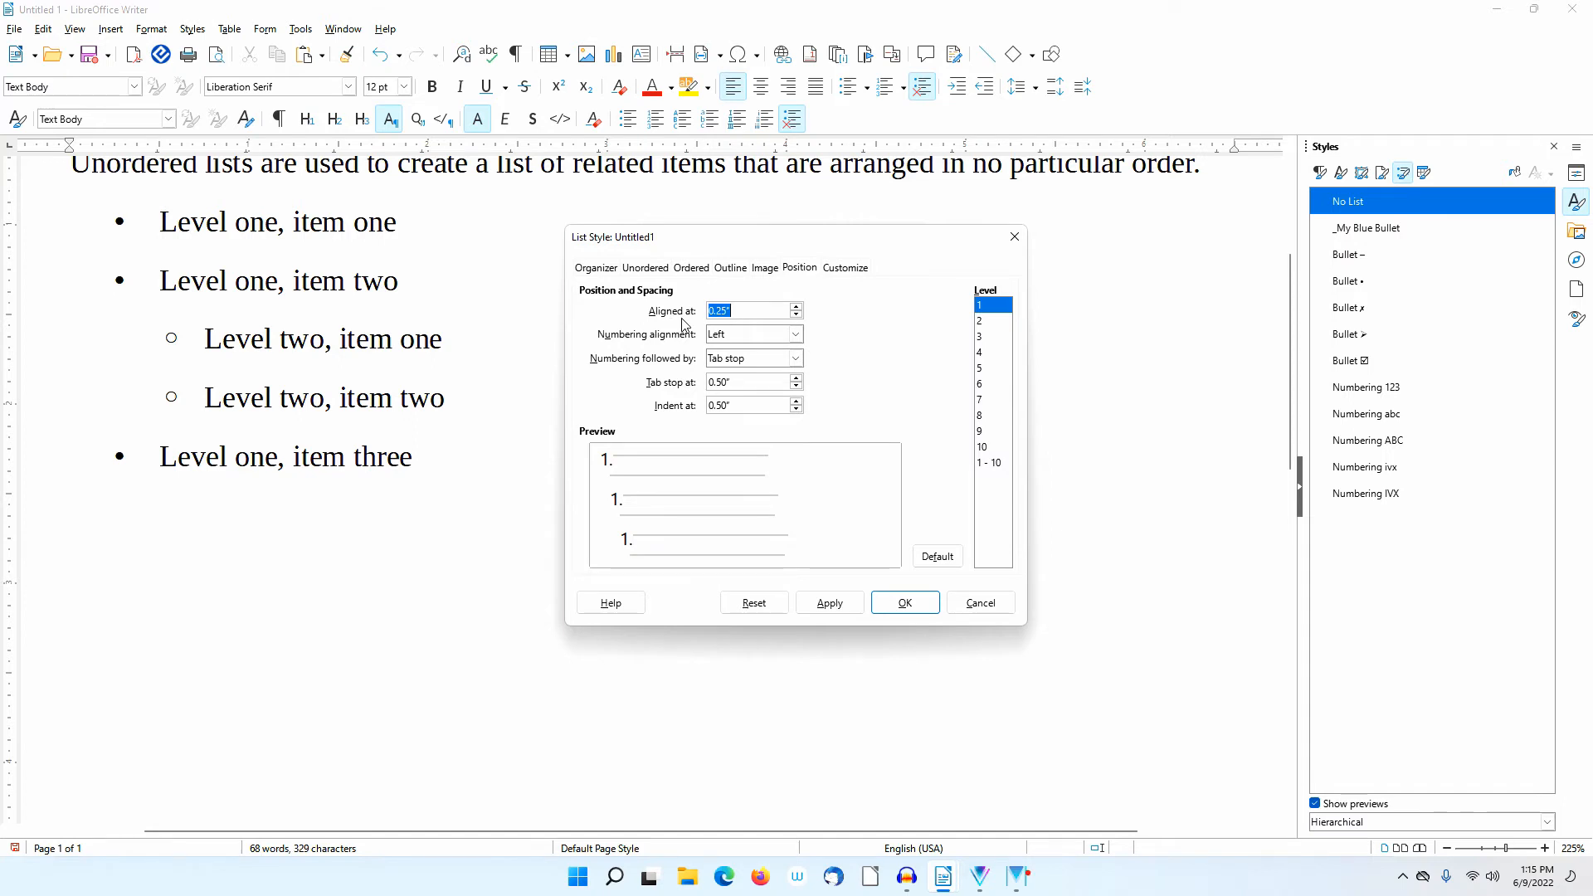
left_click(796, 334)
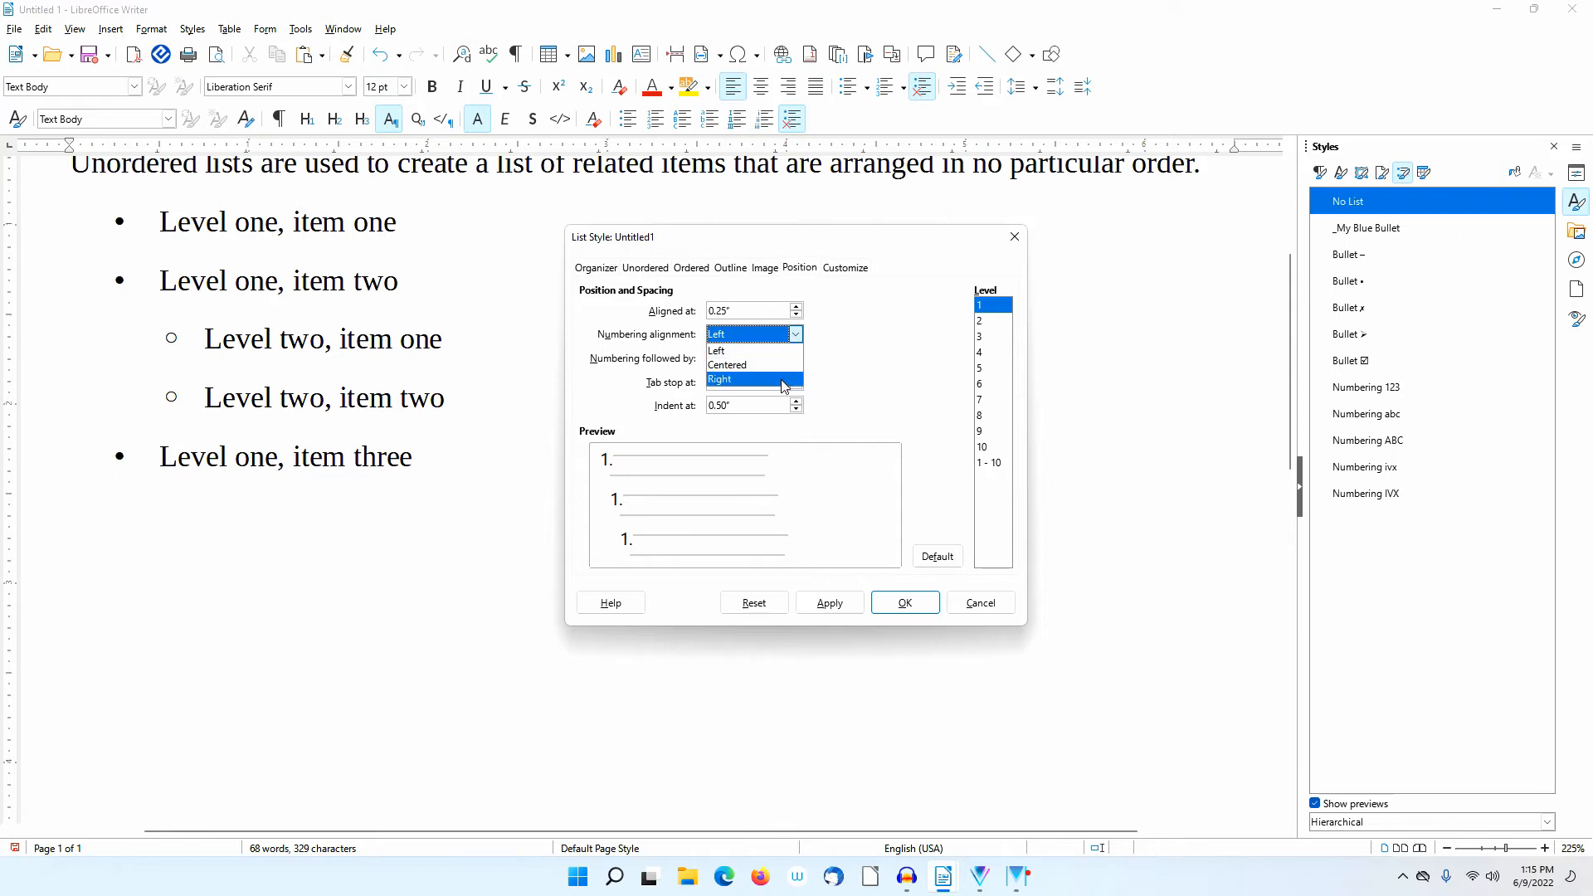
left_click(889, 335)
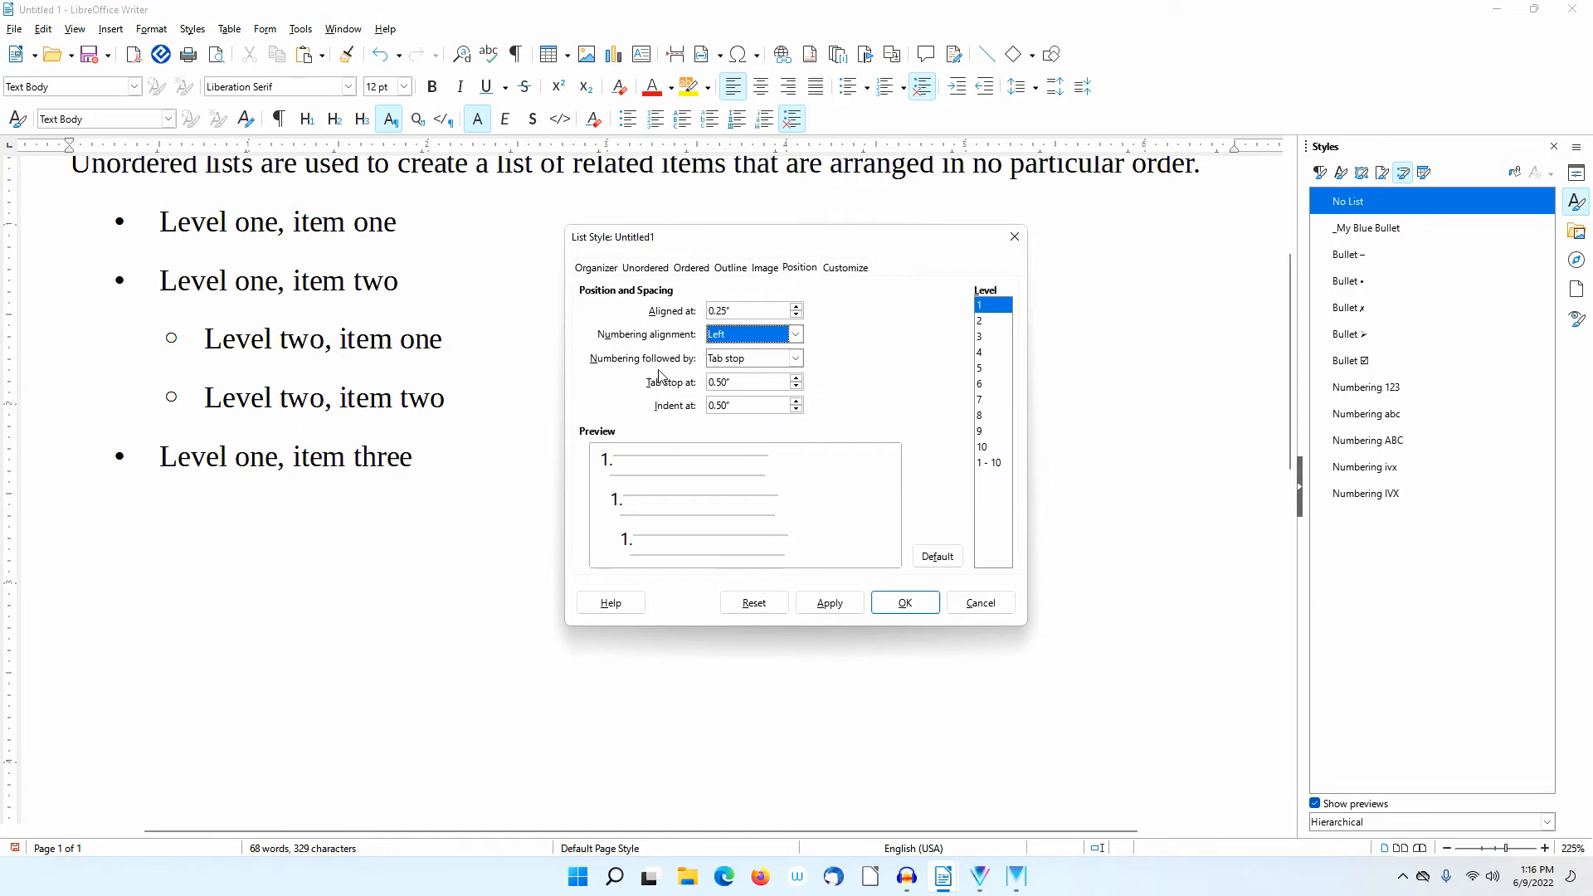
left_click(796, 358)
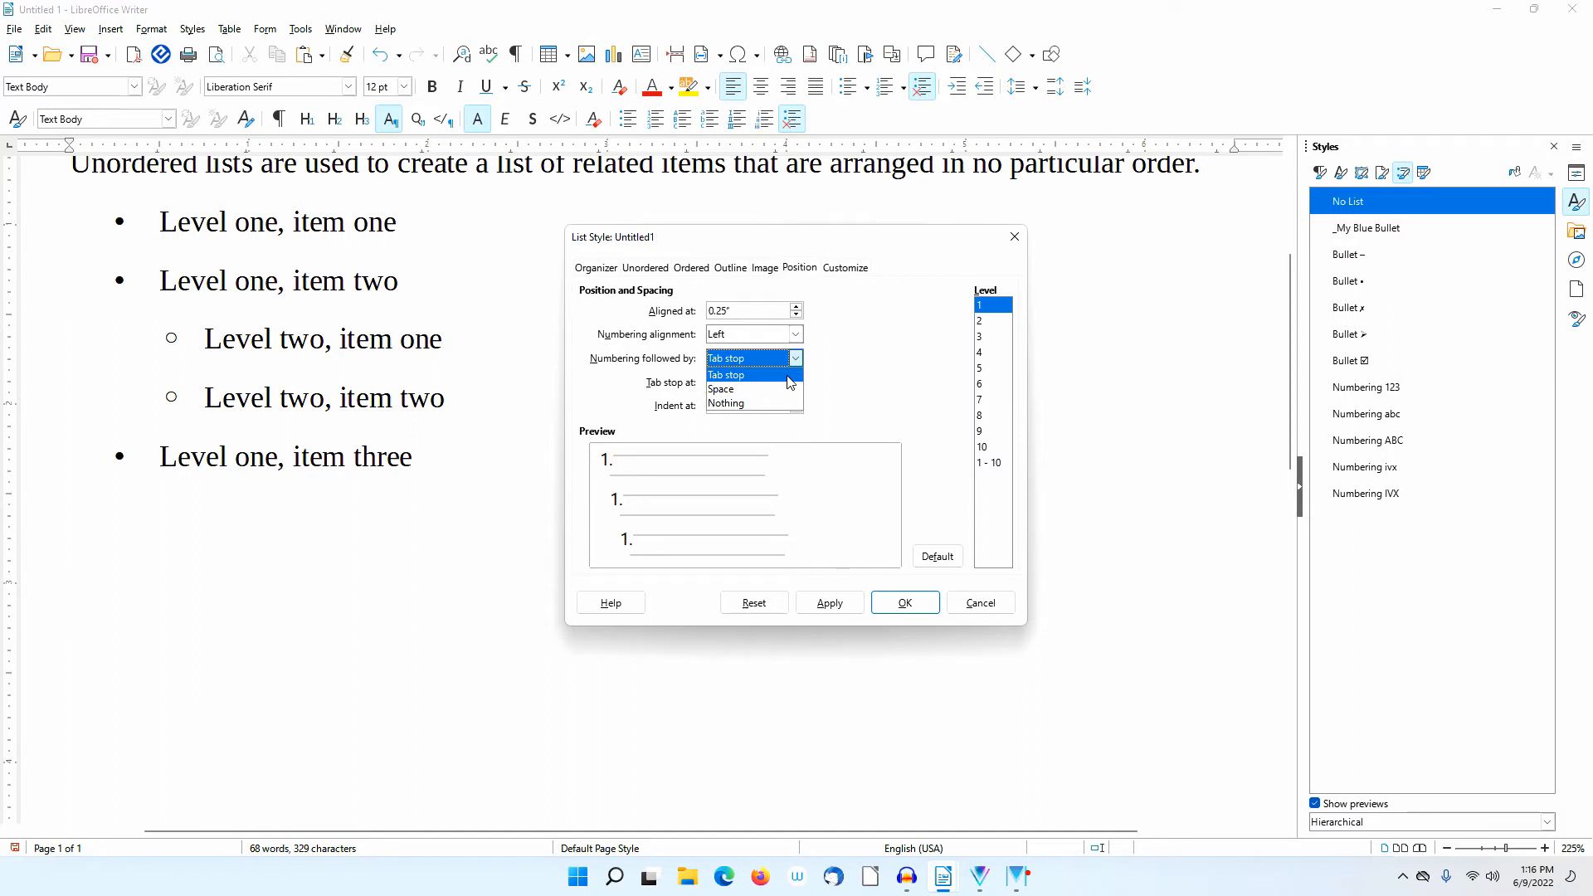
left_click(787, 376)
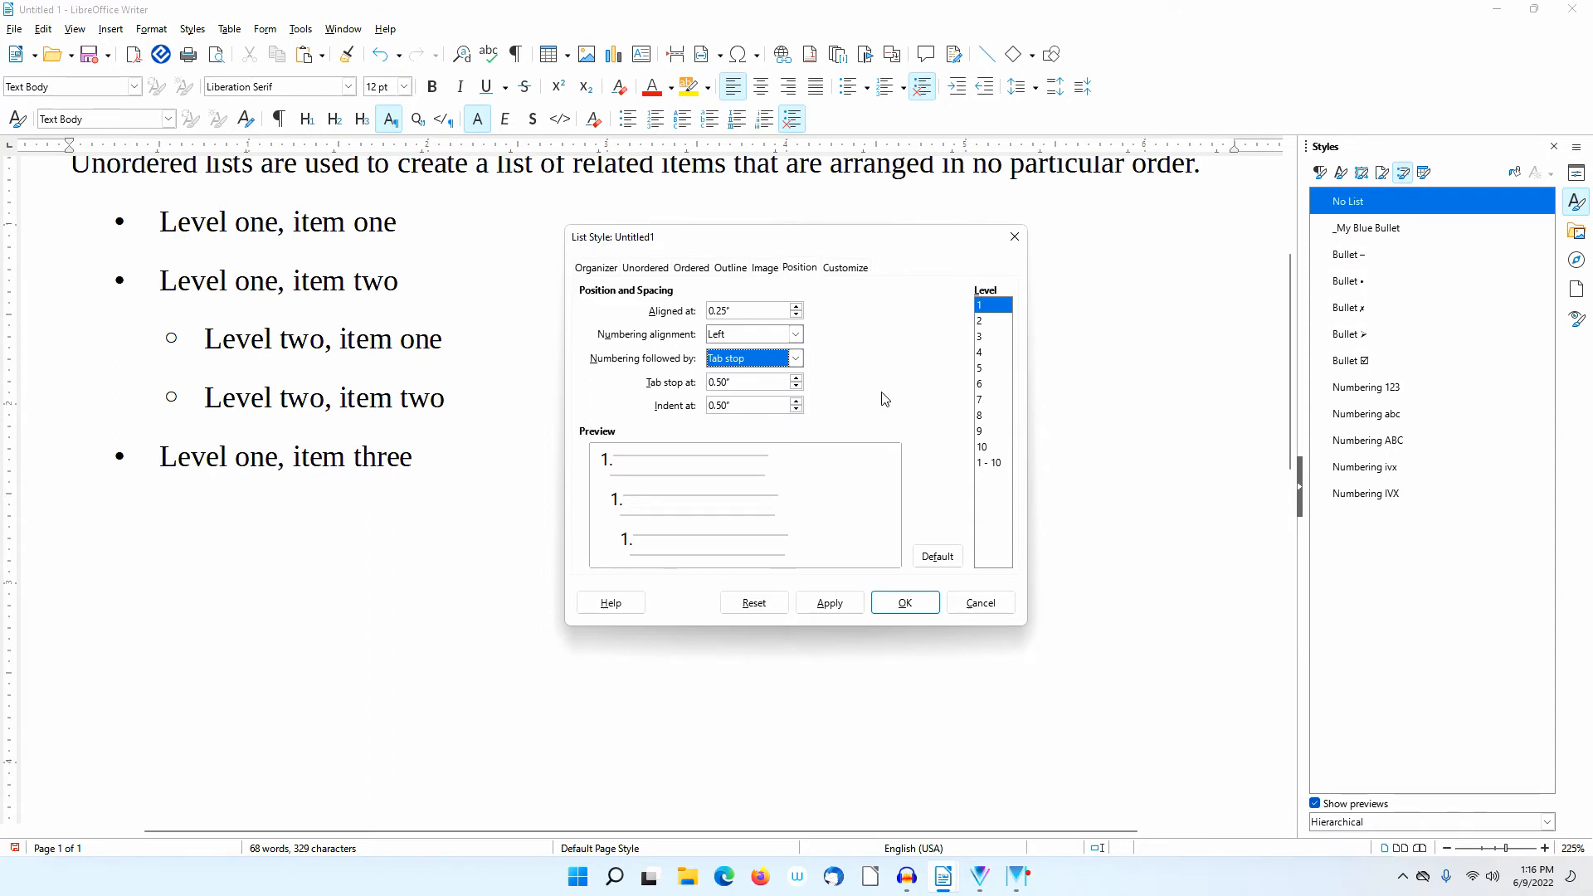
left_click(1000, 322)
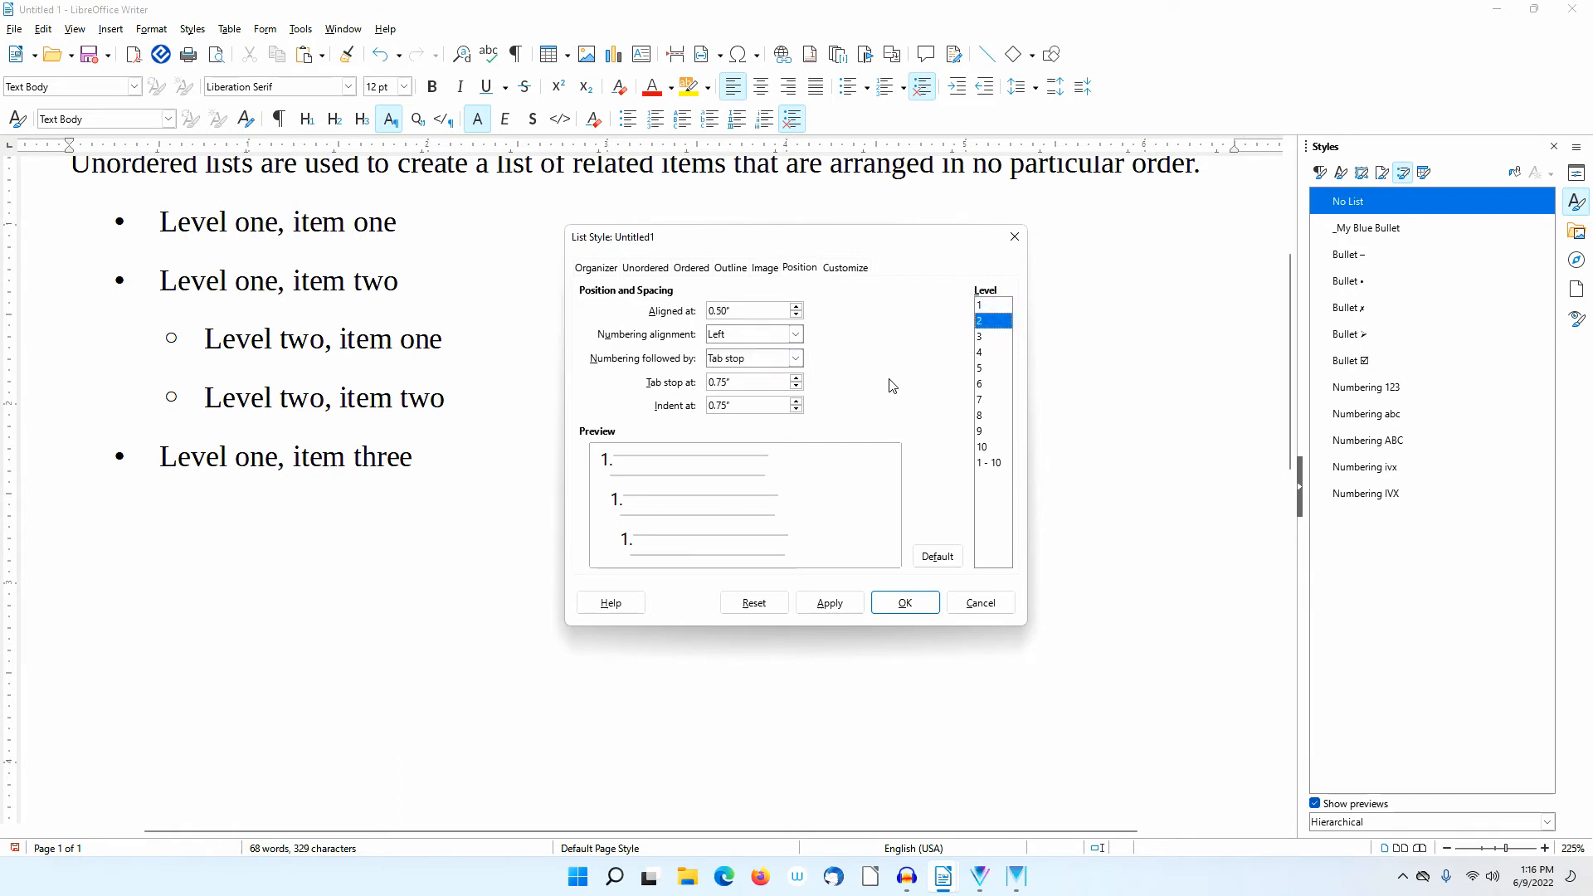
left_click(998, 305)
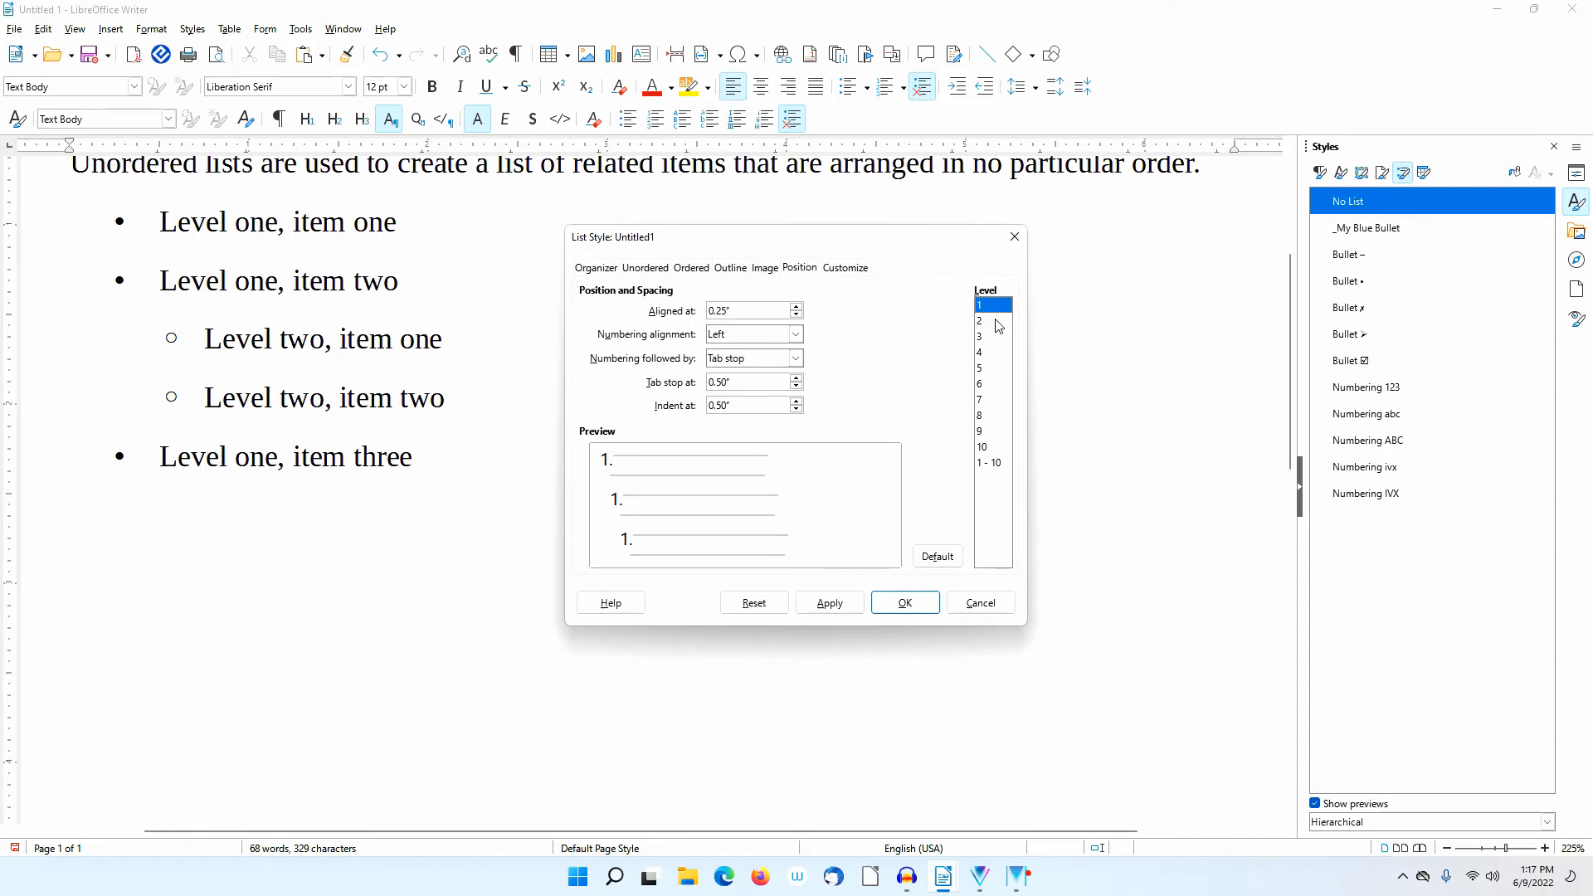
left_click(996, 321)
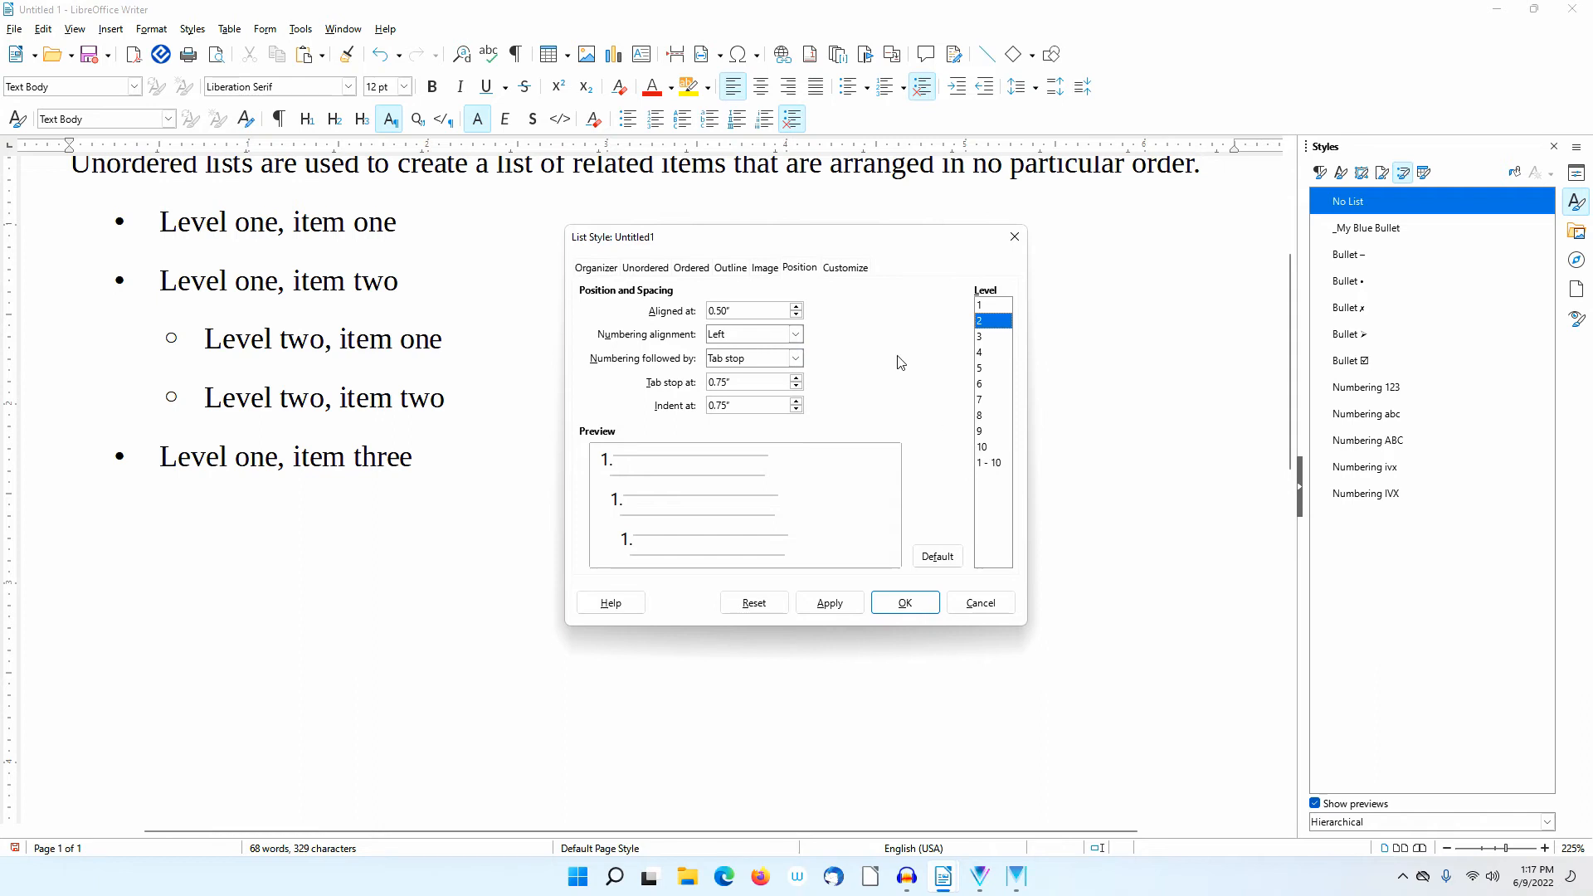
Step: Check which character styles are available for level 1 of the new list style and save the style
left_click(847, 268)
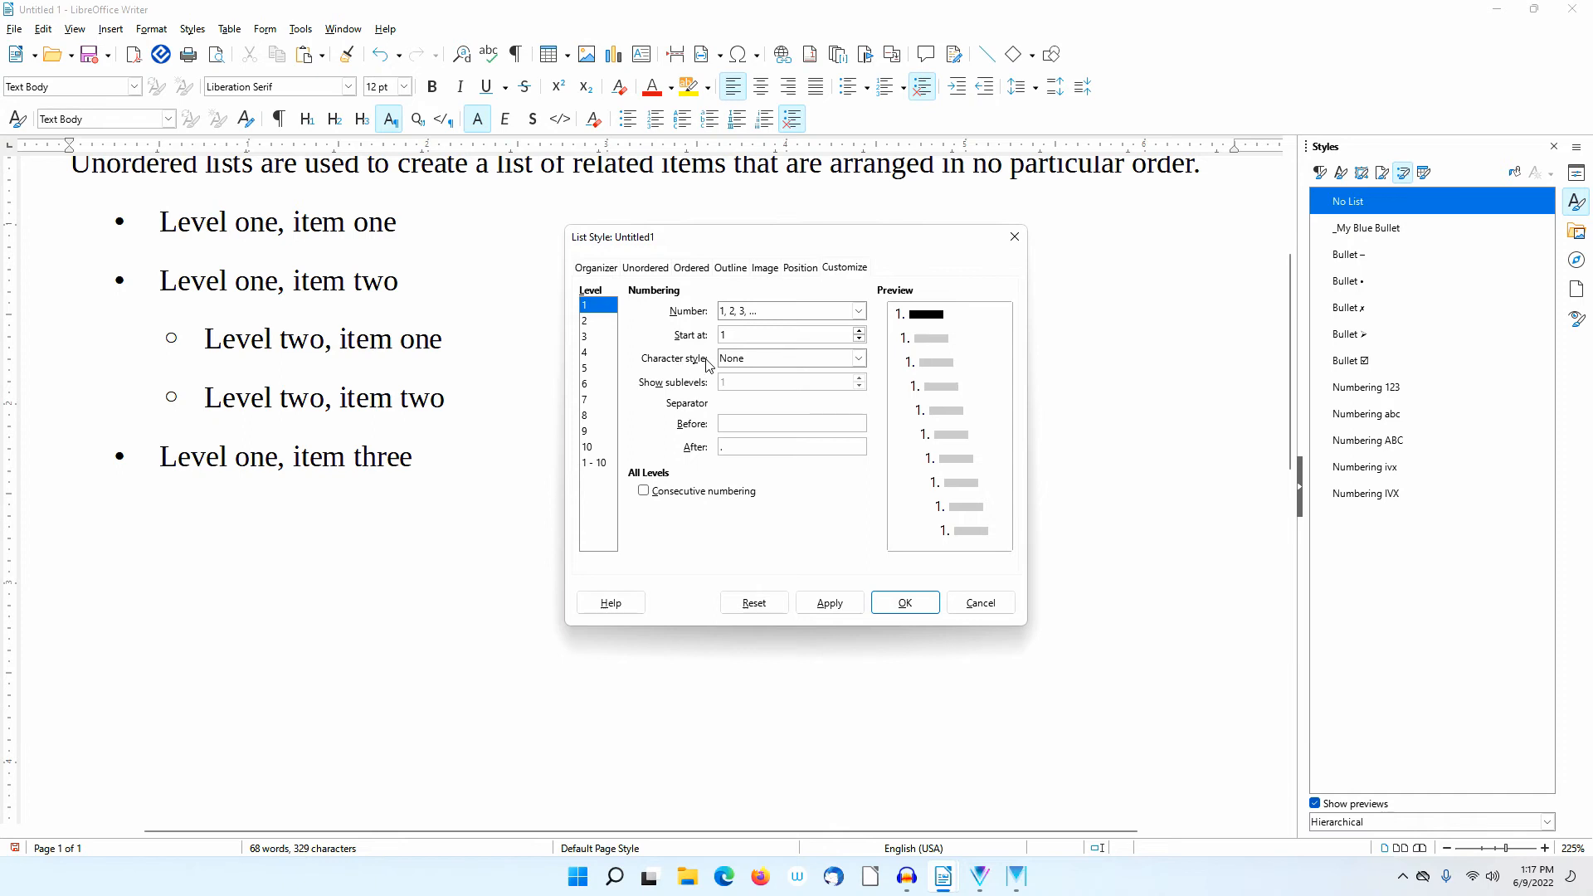
left_click(859, 358)
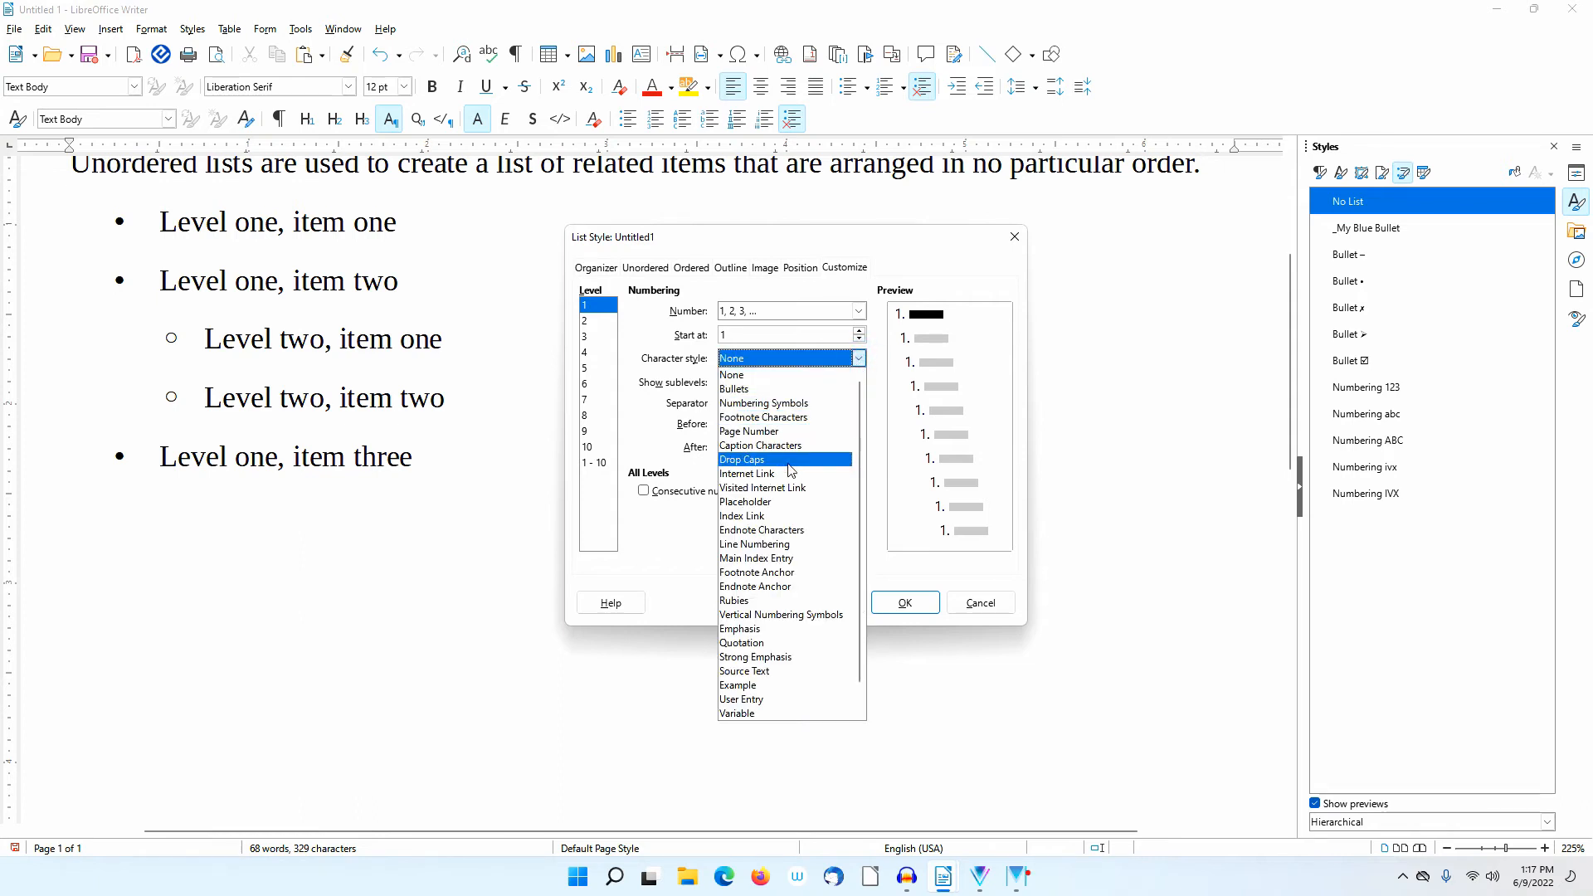
left_click(832, 299)
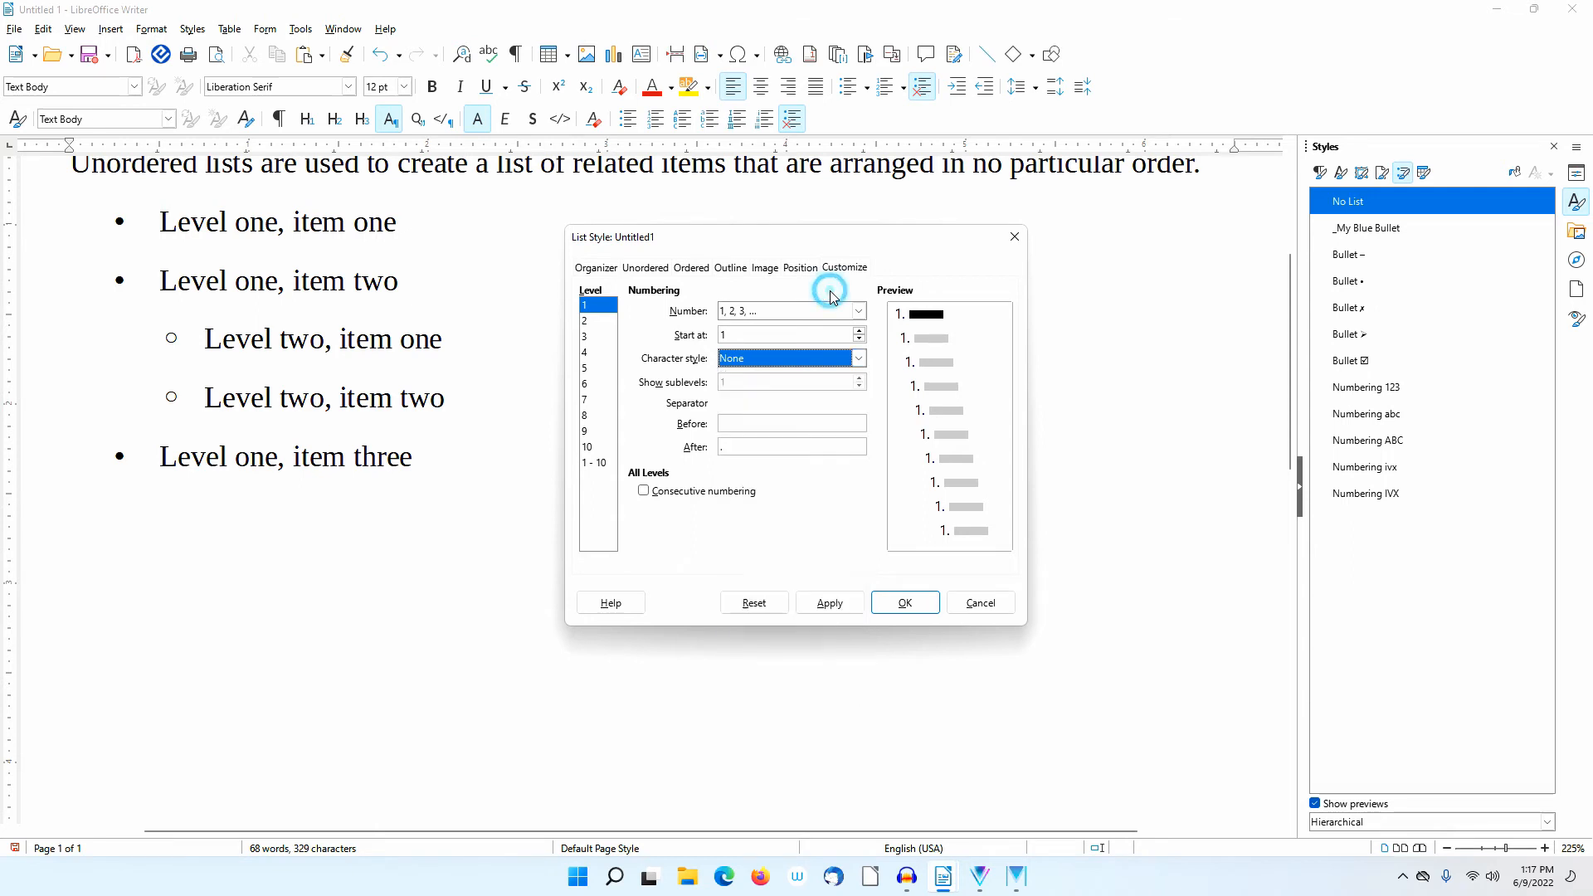
left_click(904, 603)
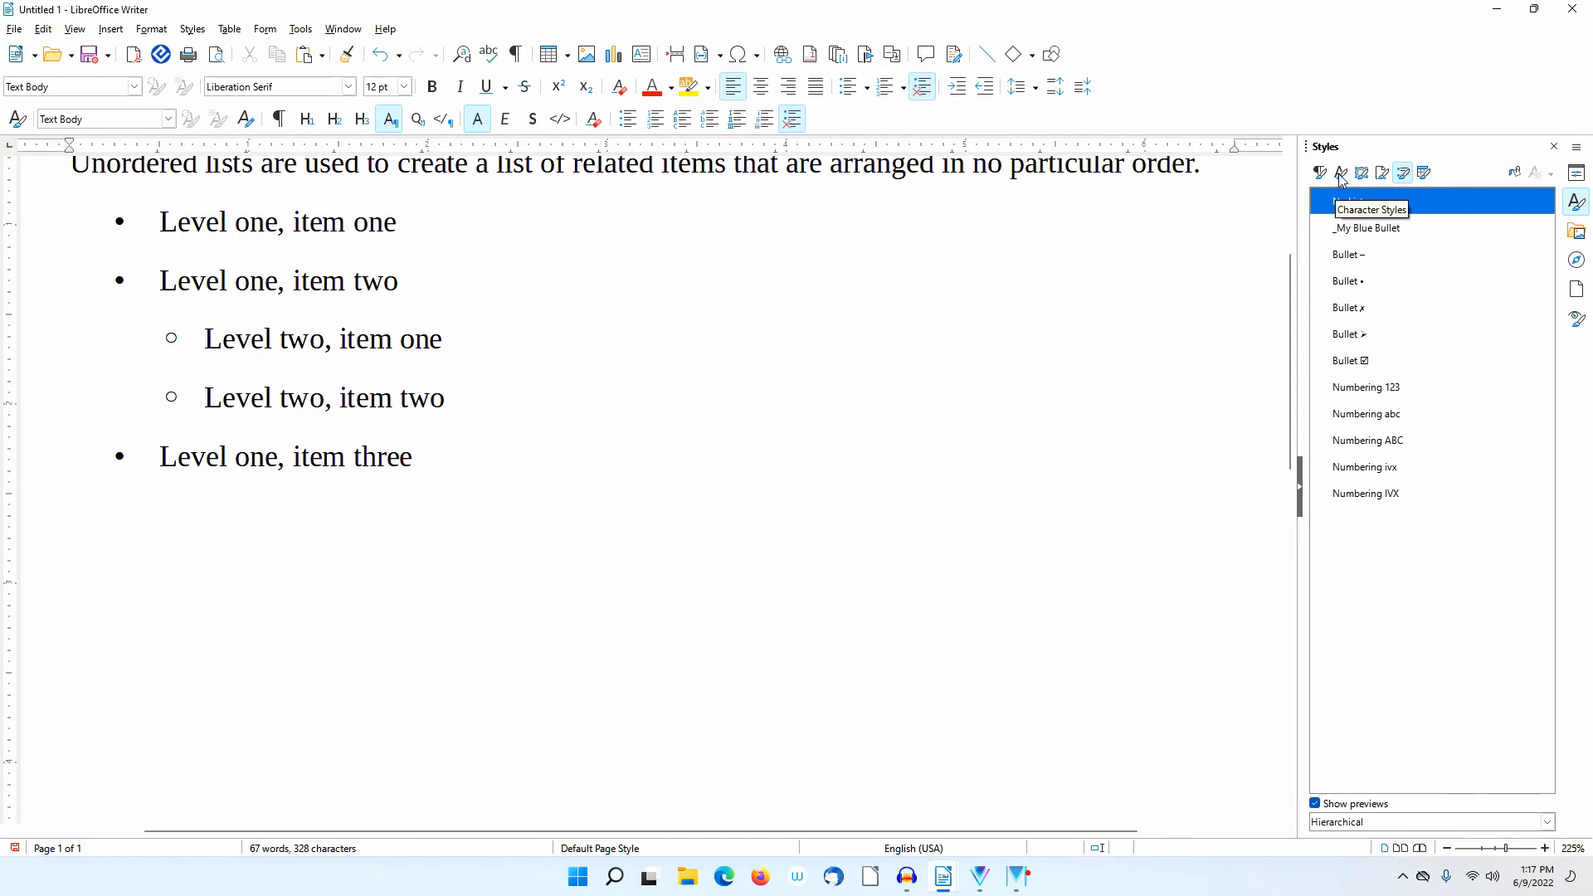
Step: Create a new character style that inherits from Bullets and name it "_My Blue Bullet"
left_click(1342, 174)
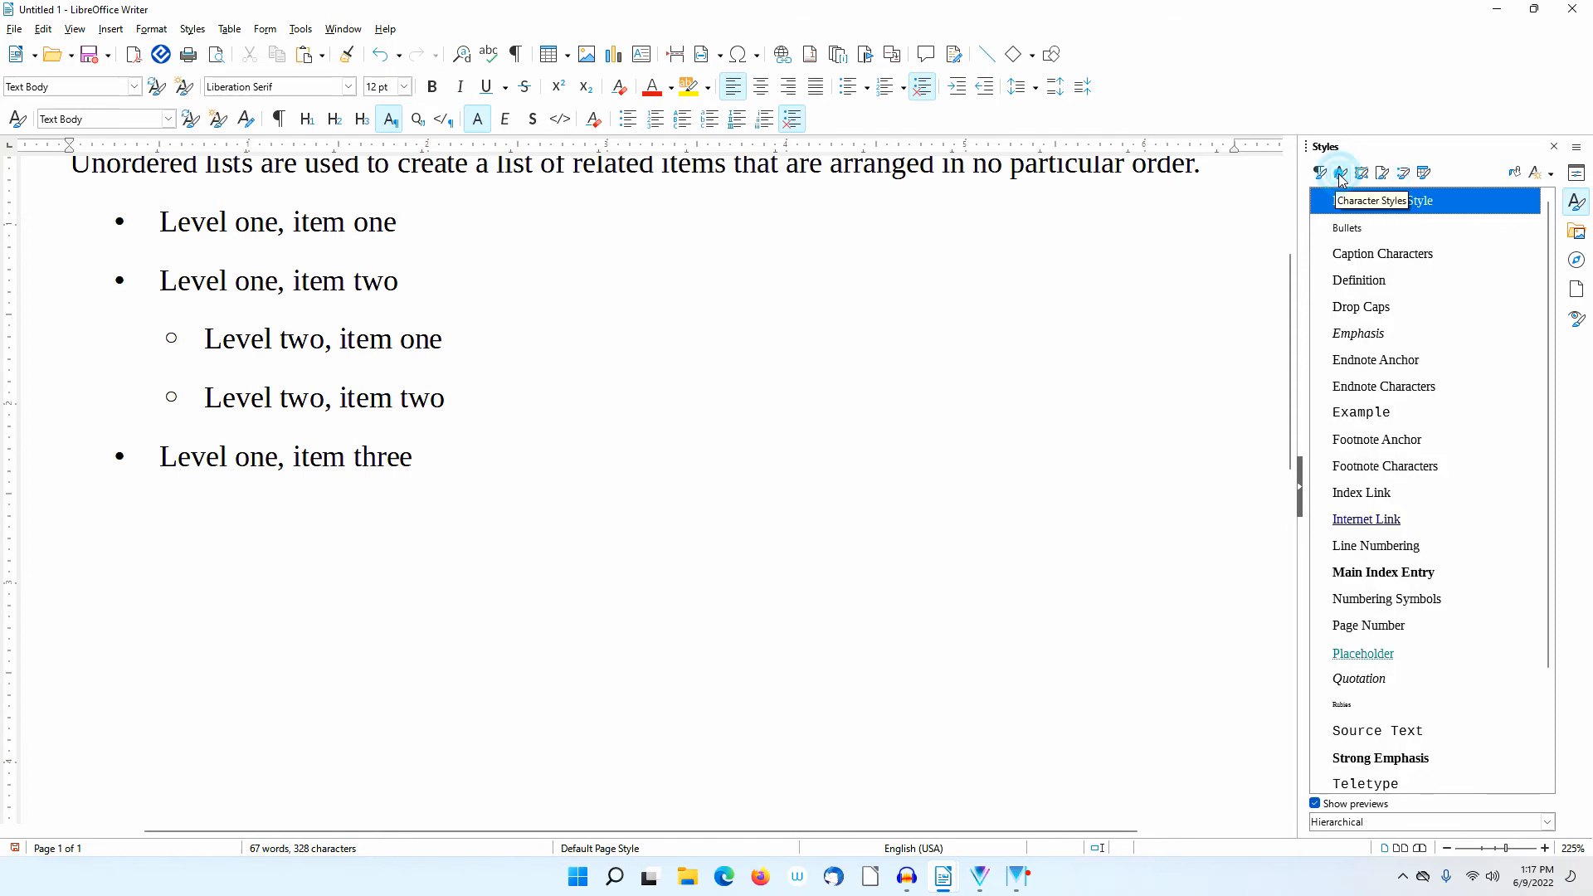
left_click(1356, 234)
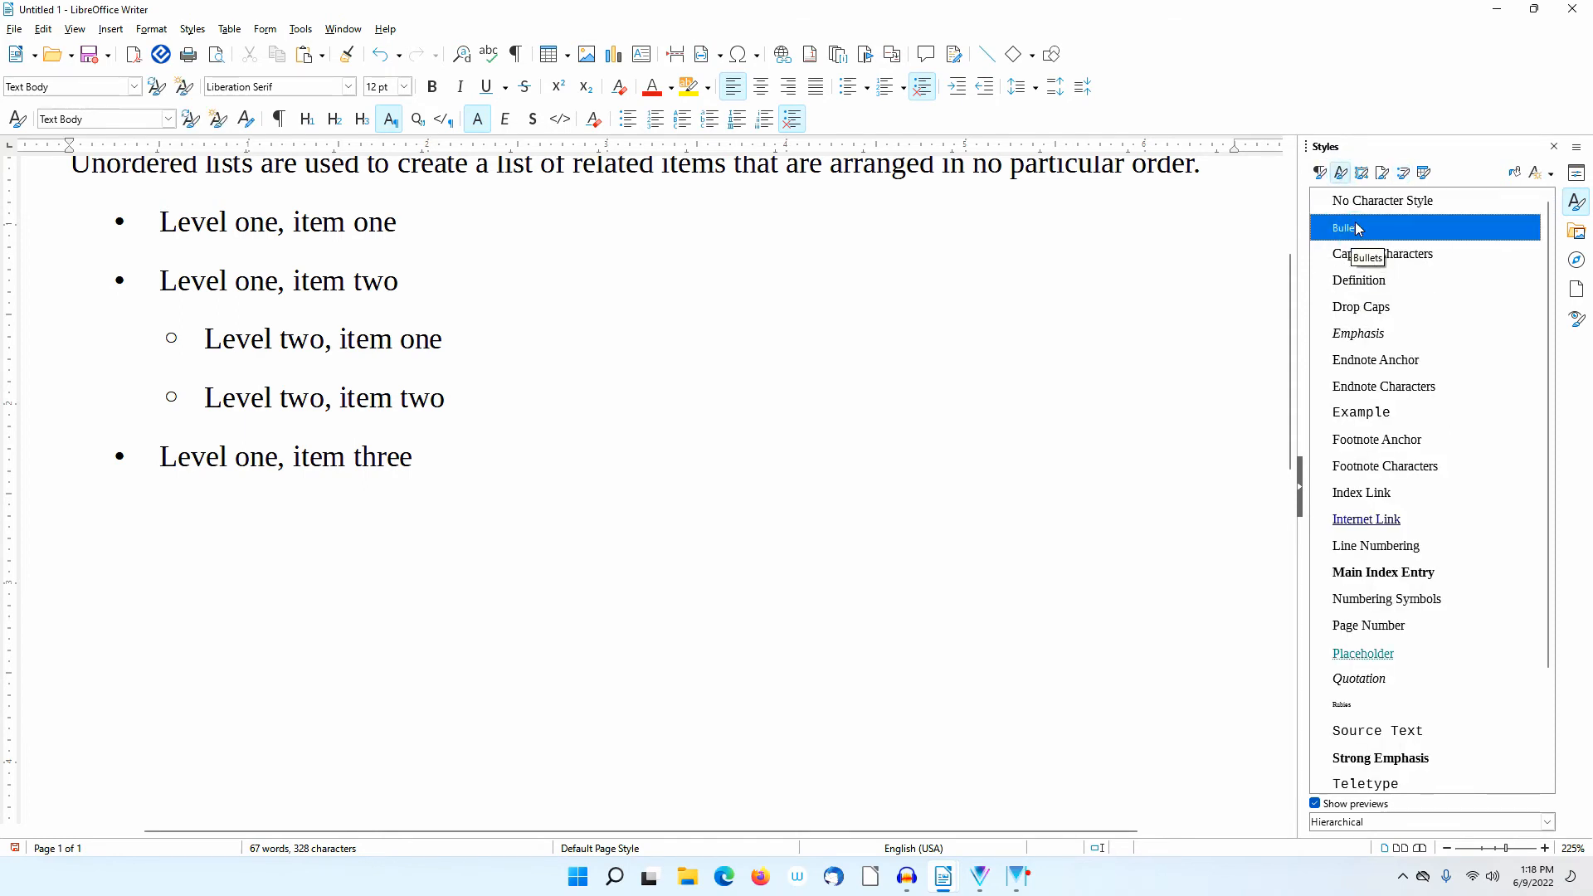
right_click(1358, 226)
left_click(1396, 232)
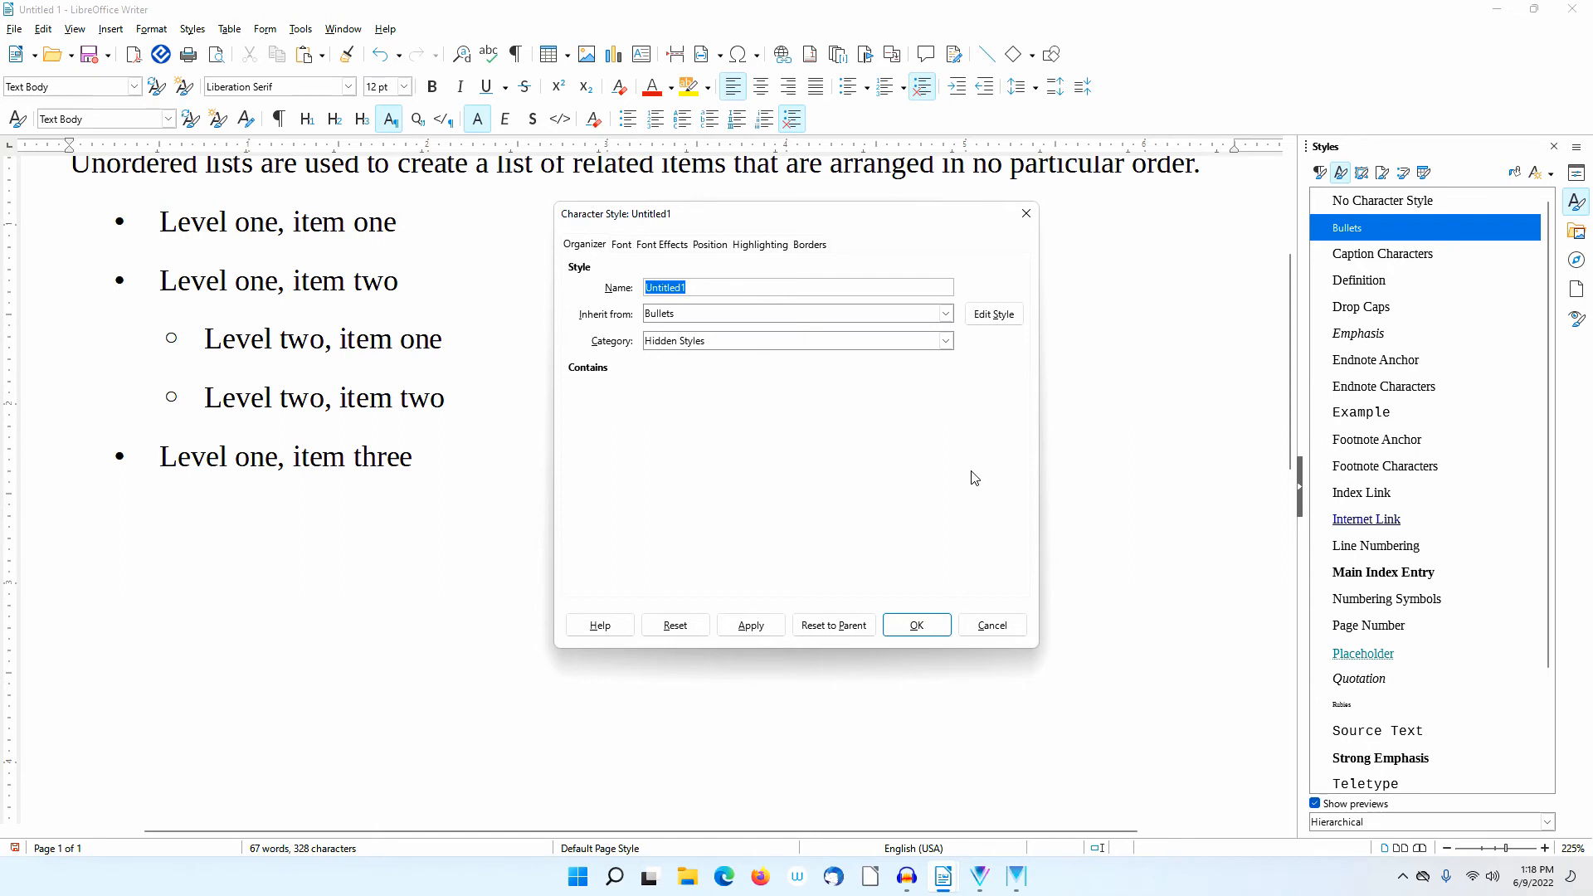
key("BackSpace")
type("_My Blue Bullet")
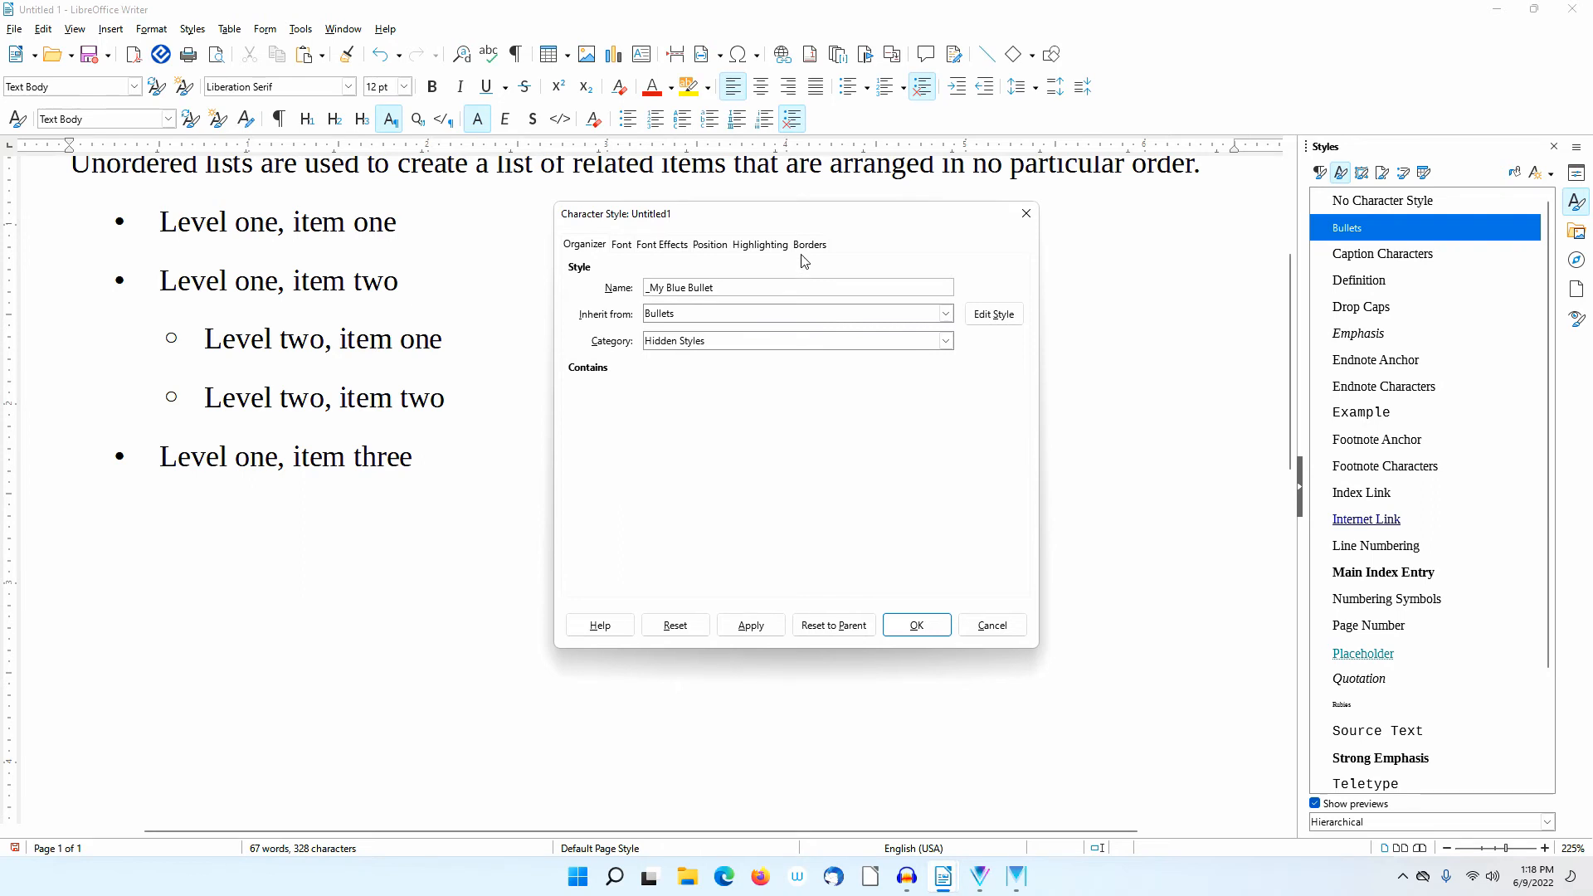
Step: Set the new character style's font to Bold and its font color to Dark Blue 1, and save the style
left_click(623, 247)
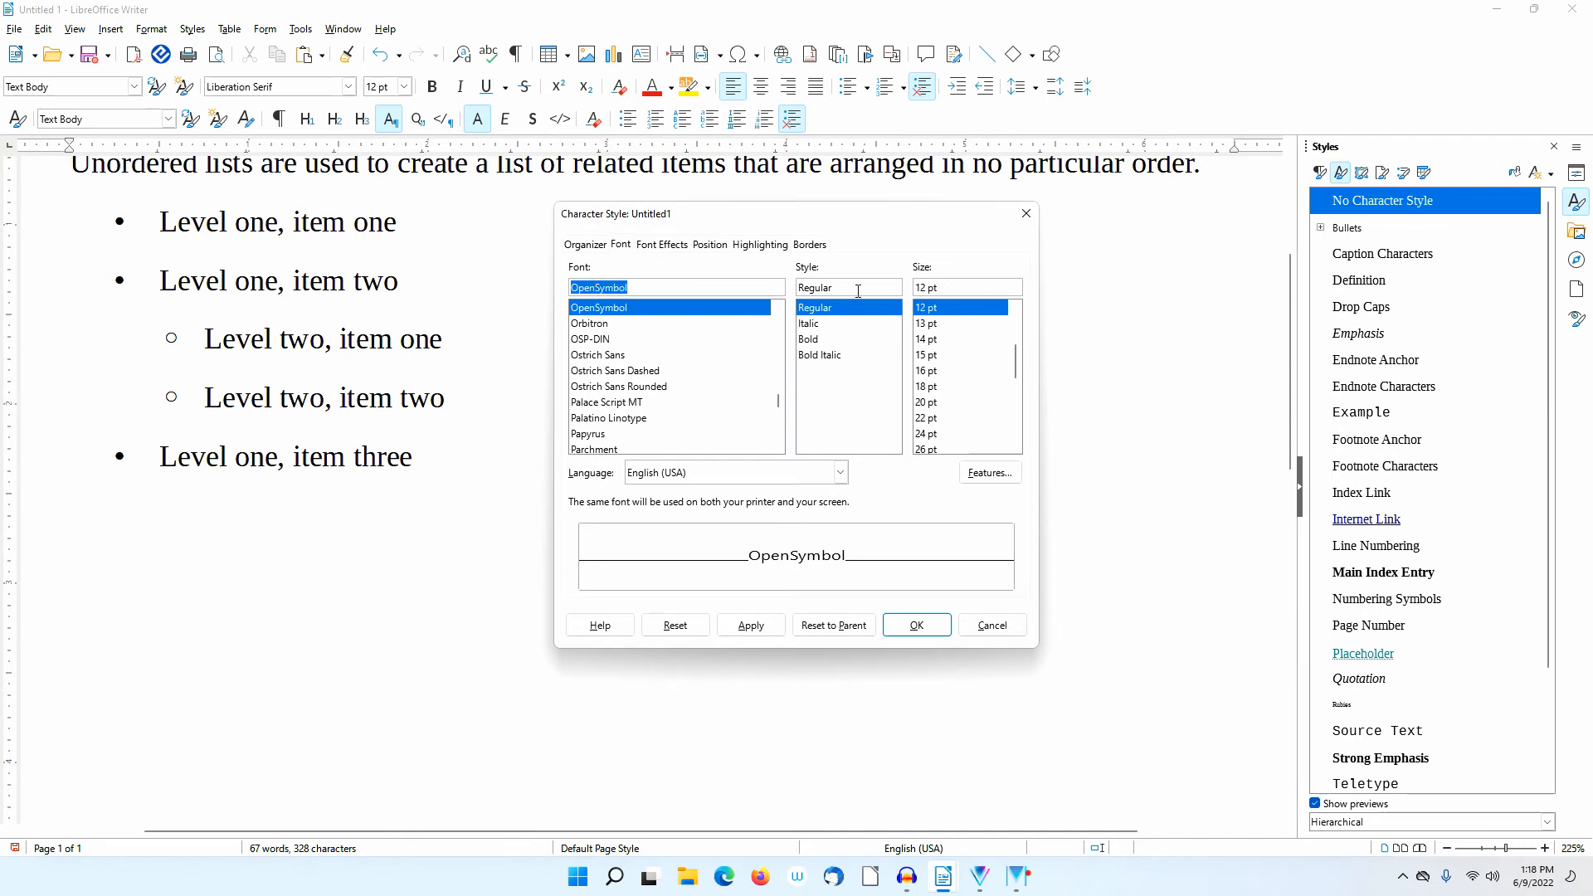
left_click(809, 340)
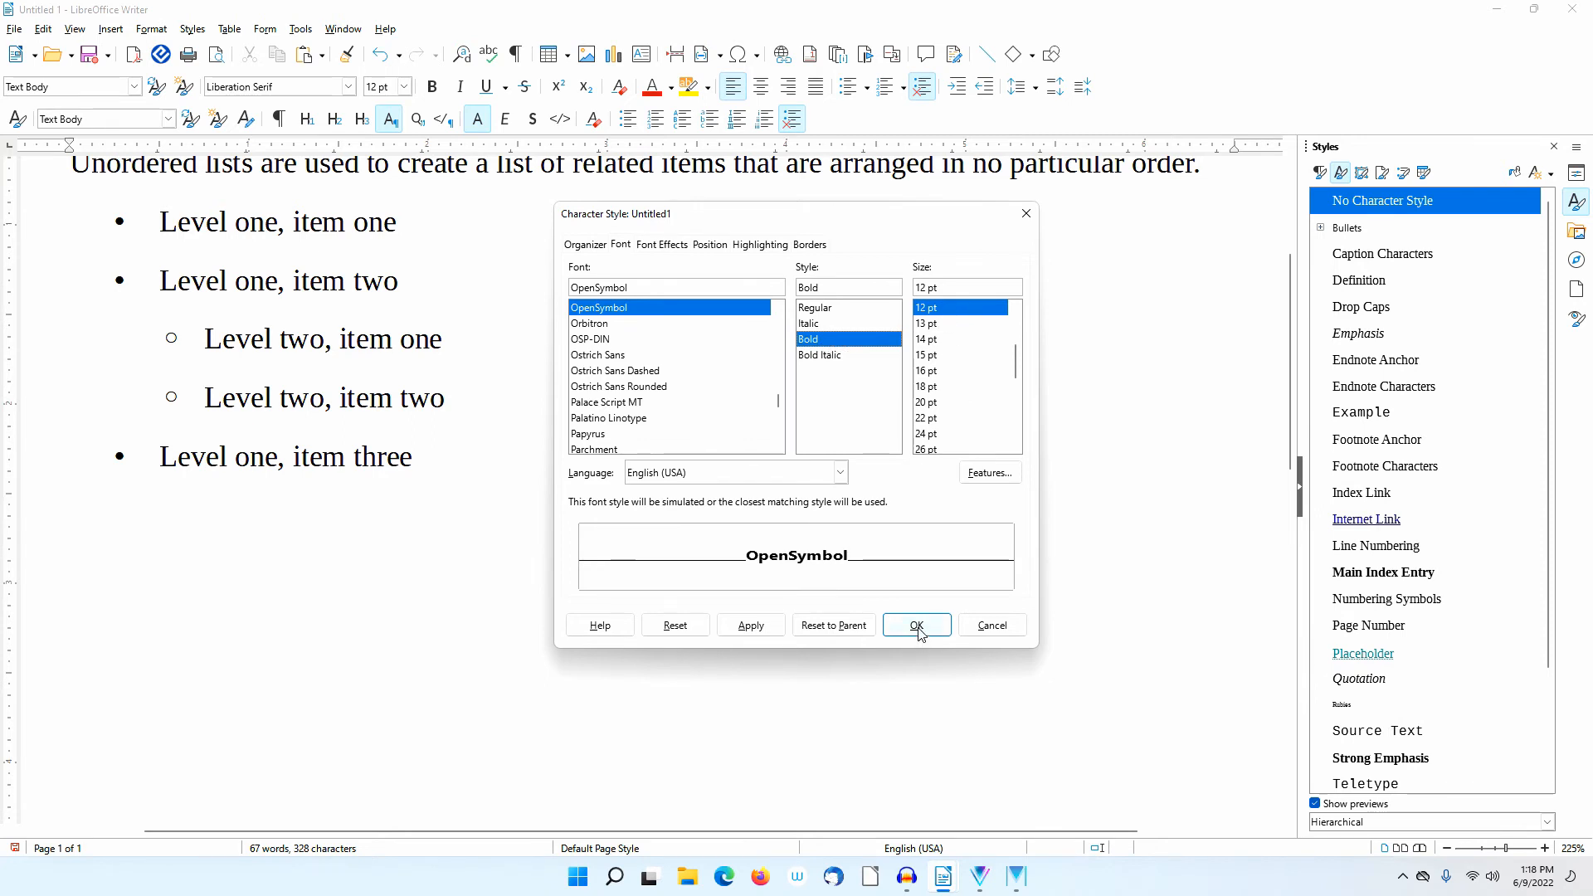
left_click(662, 244)
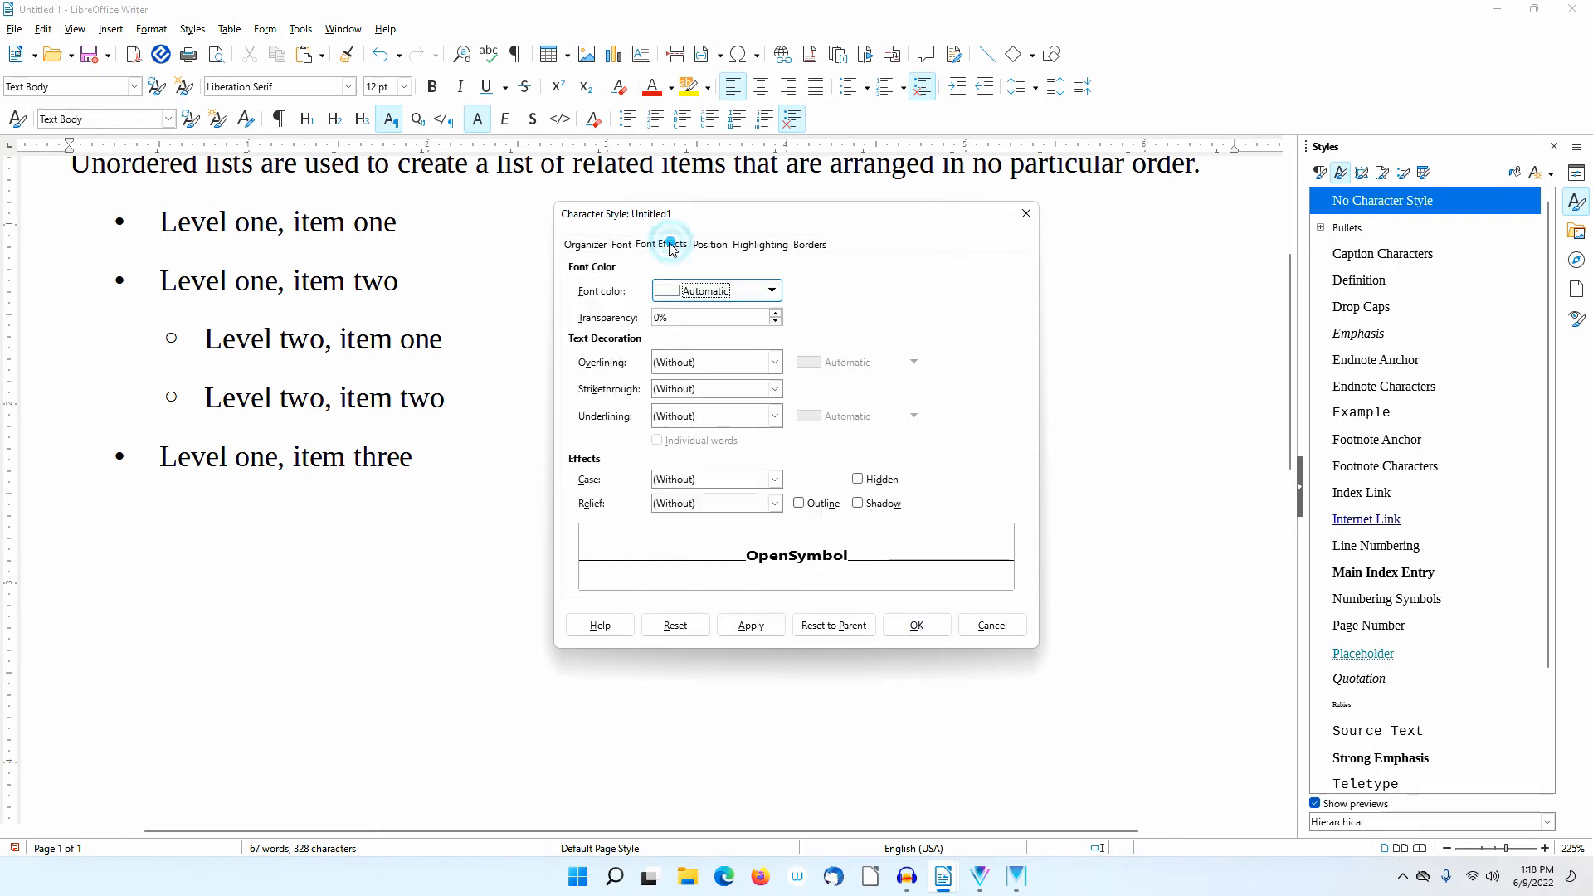
left_click(772, 291)
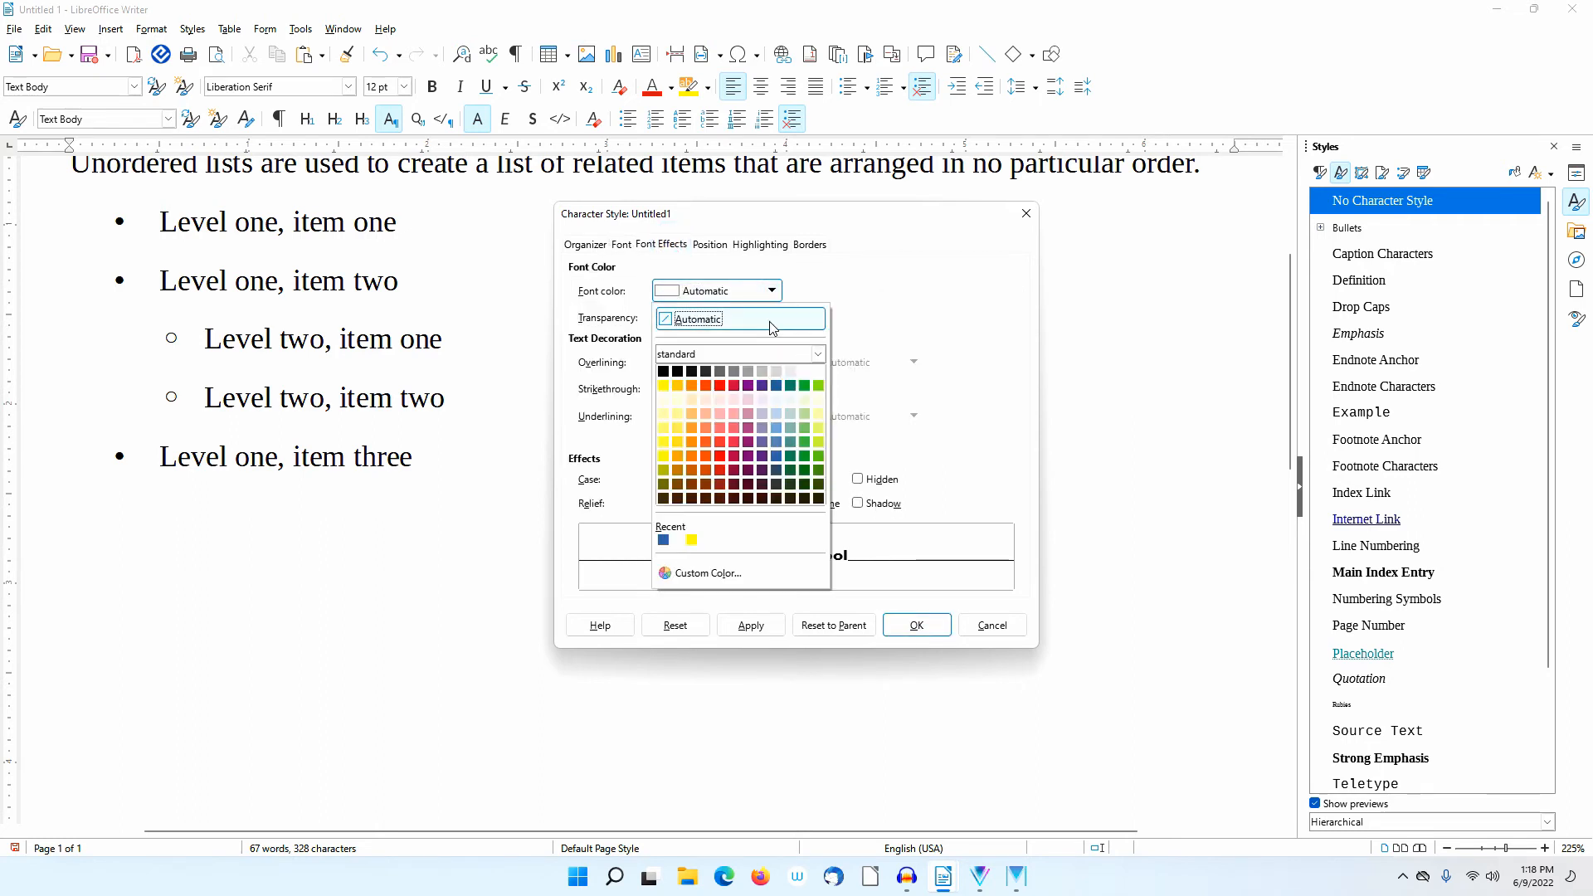
left_click(776, 455)
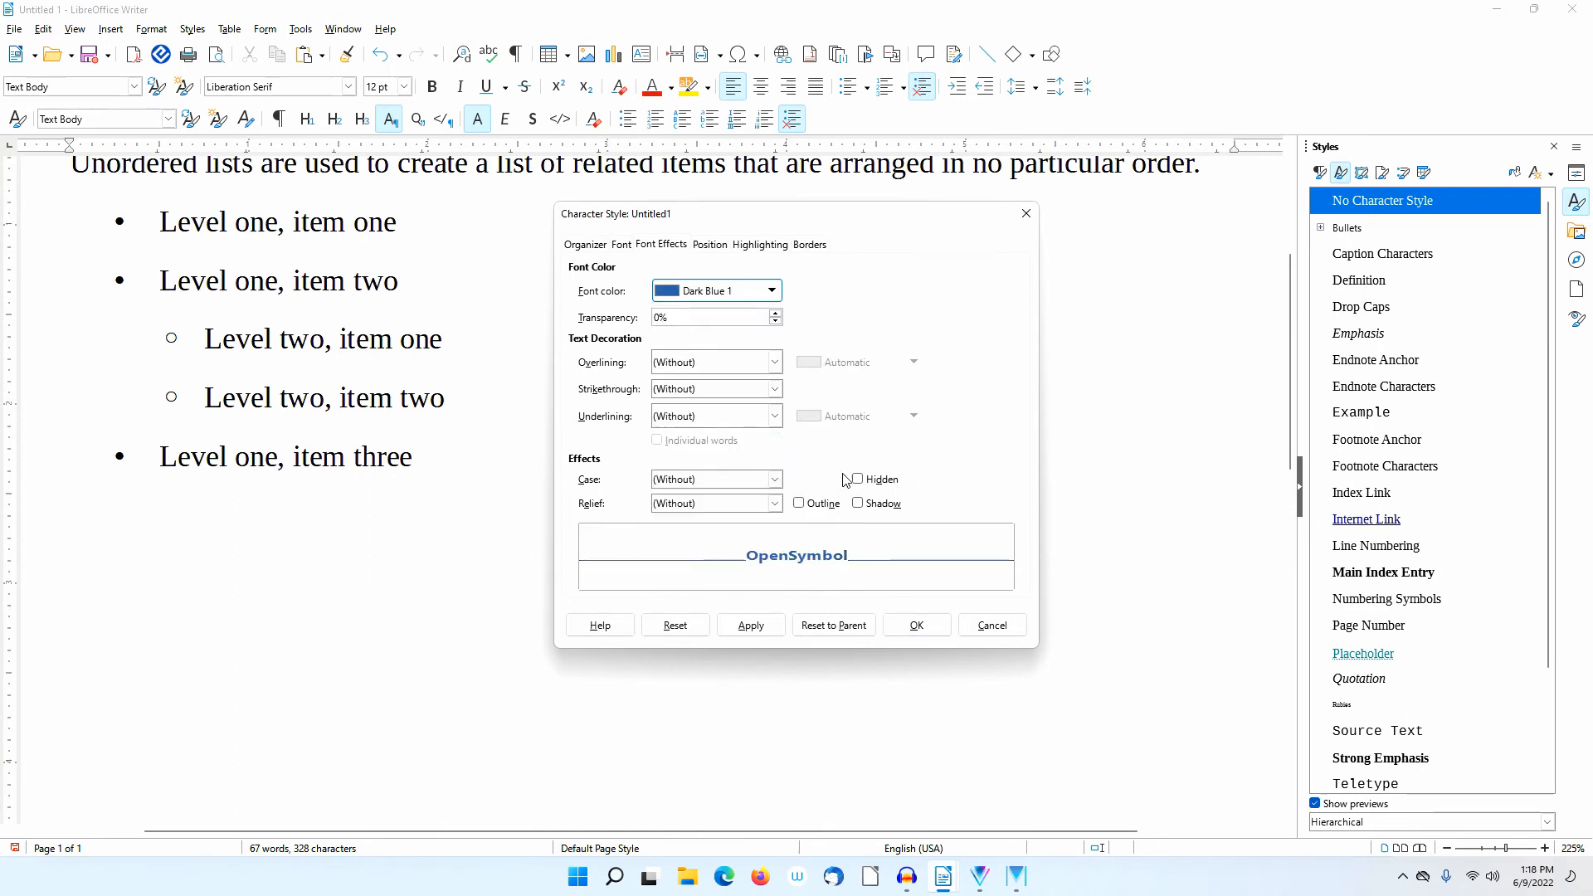
left_click(921, 630)
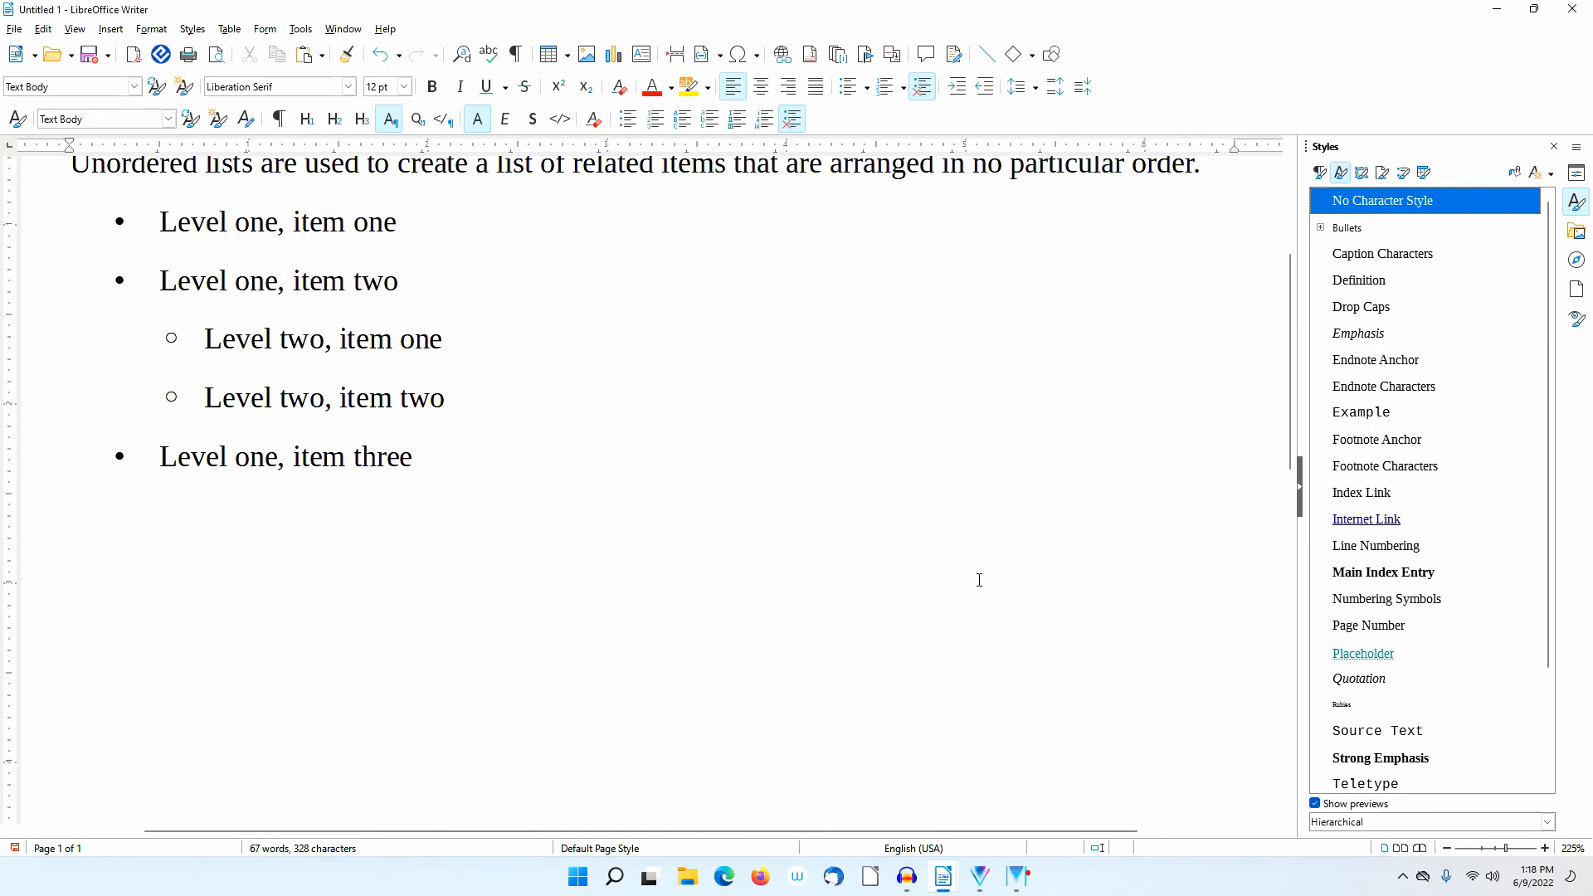
Step: Modify the _My Blue Bullet list style so that level 1 uses Bullet numbering with the _My Blue Bullet character style
left_click(1403, 173)
left_click(1369, 230)
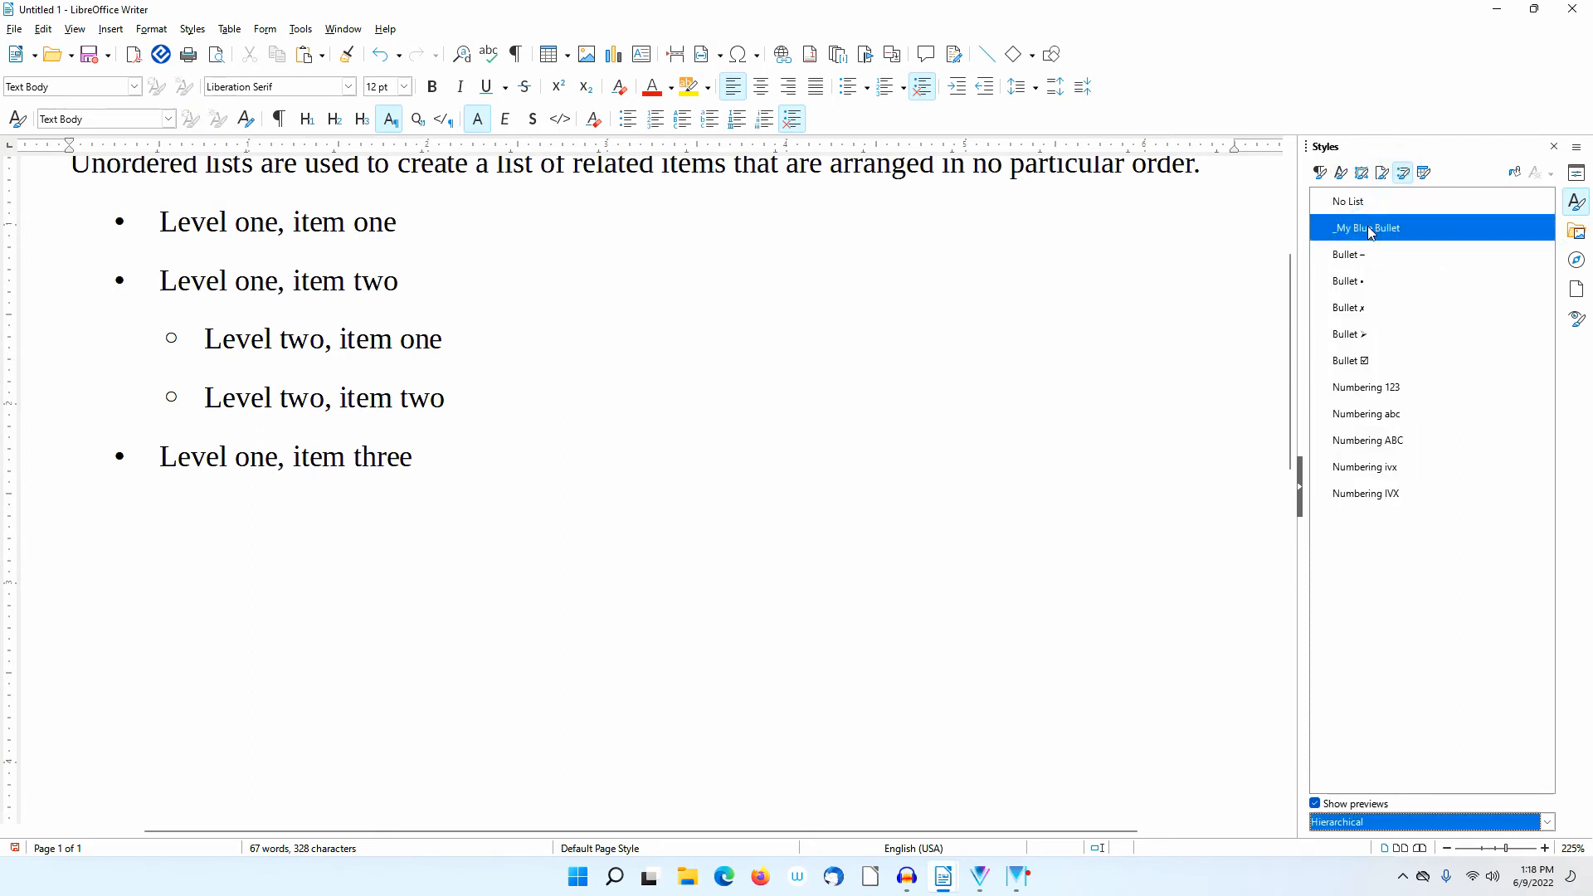
right_click(1369, 230)
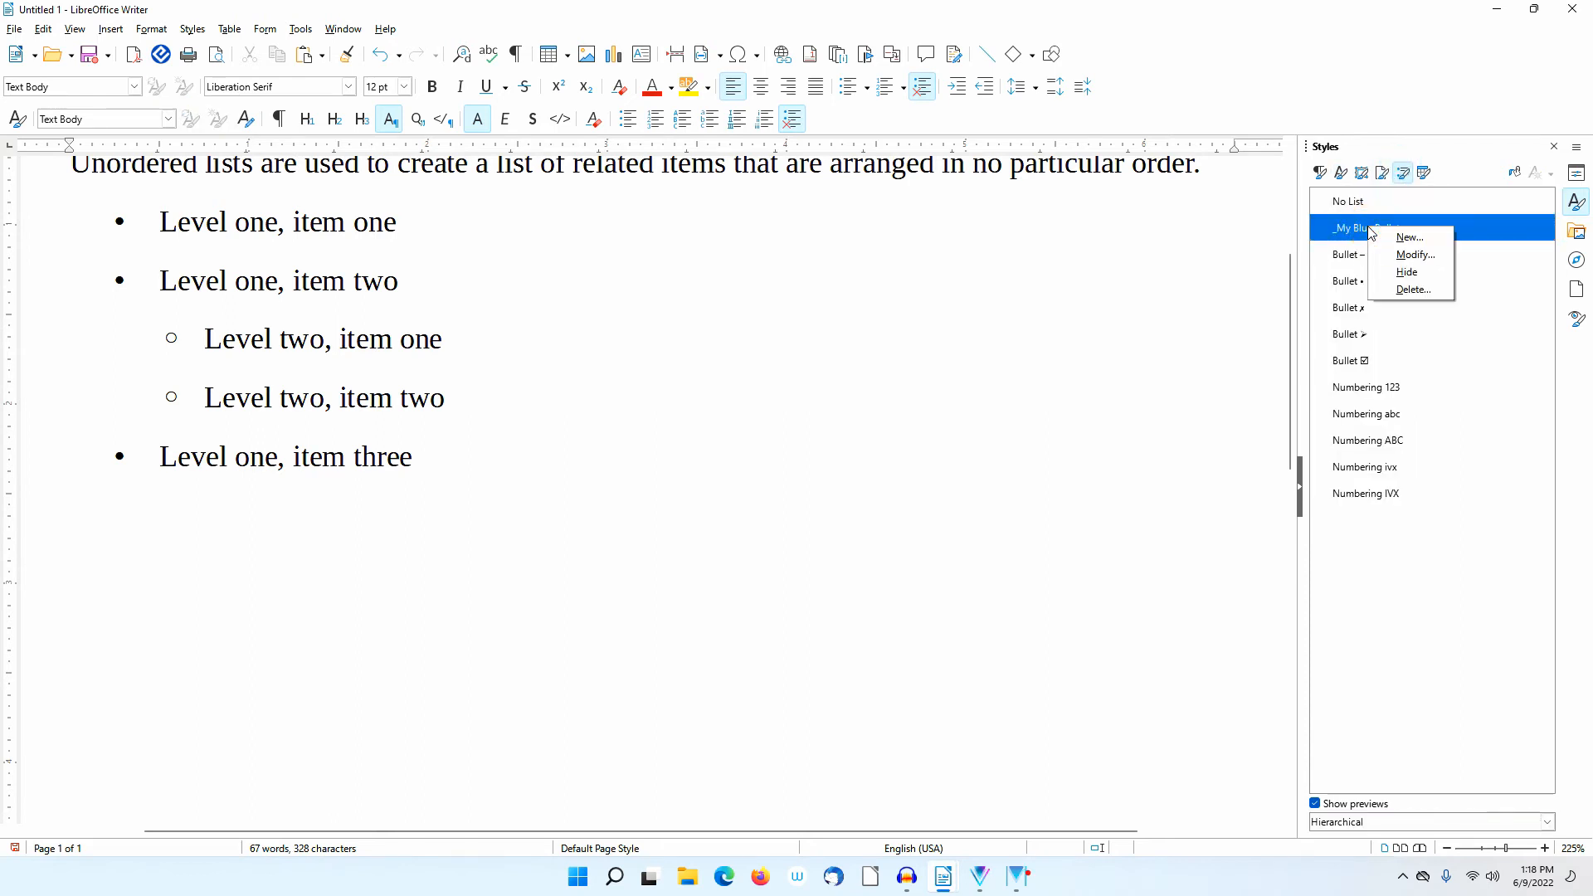
left_click(1421, 255)
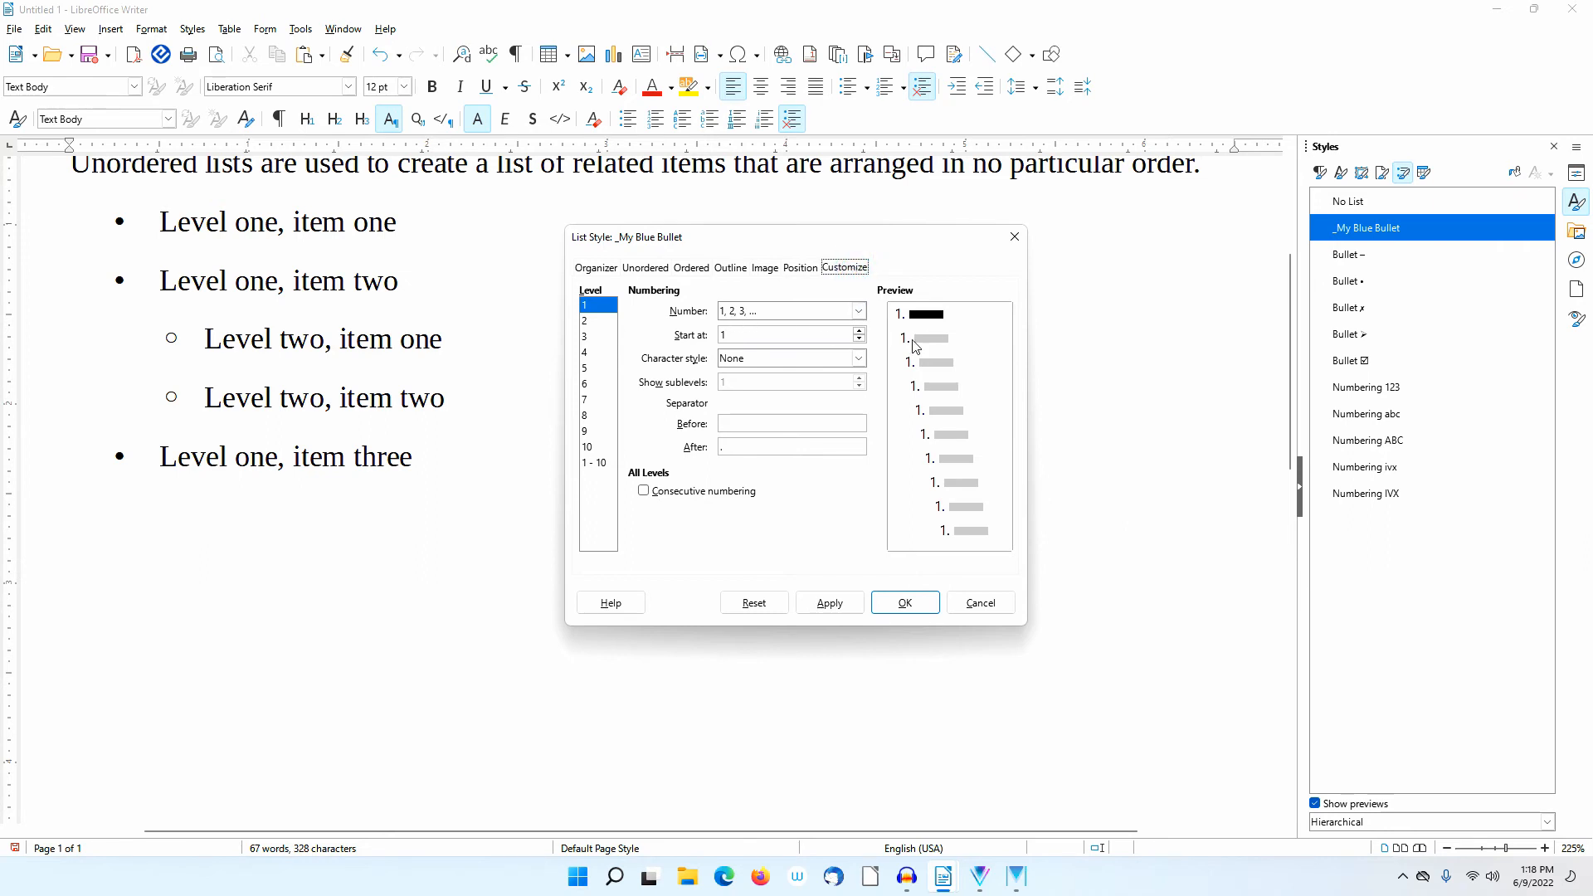
left_click(859, 311)
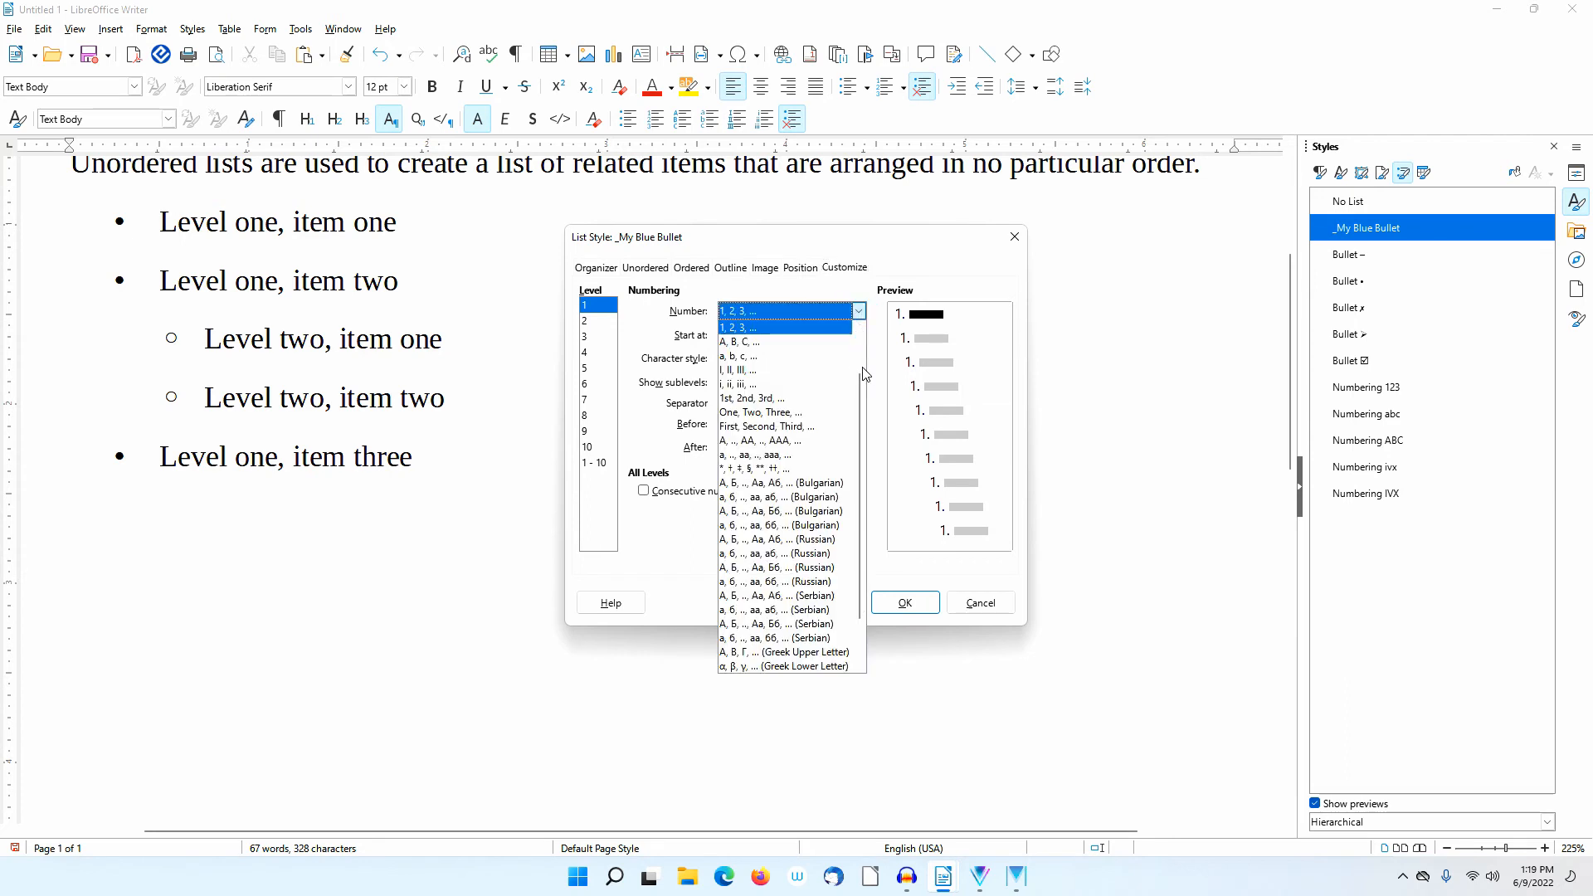
scroll(864, 350, "up", 2)
left_click(784, 341)
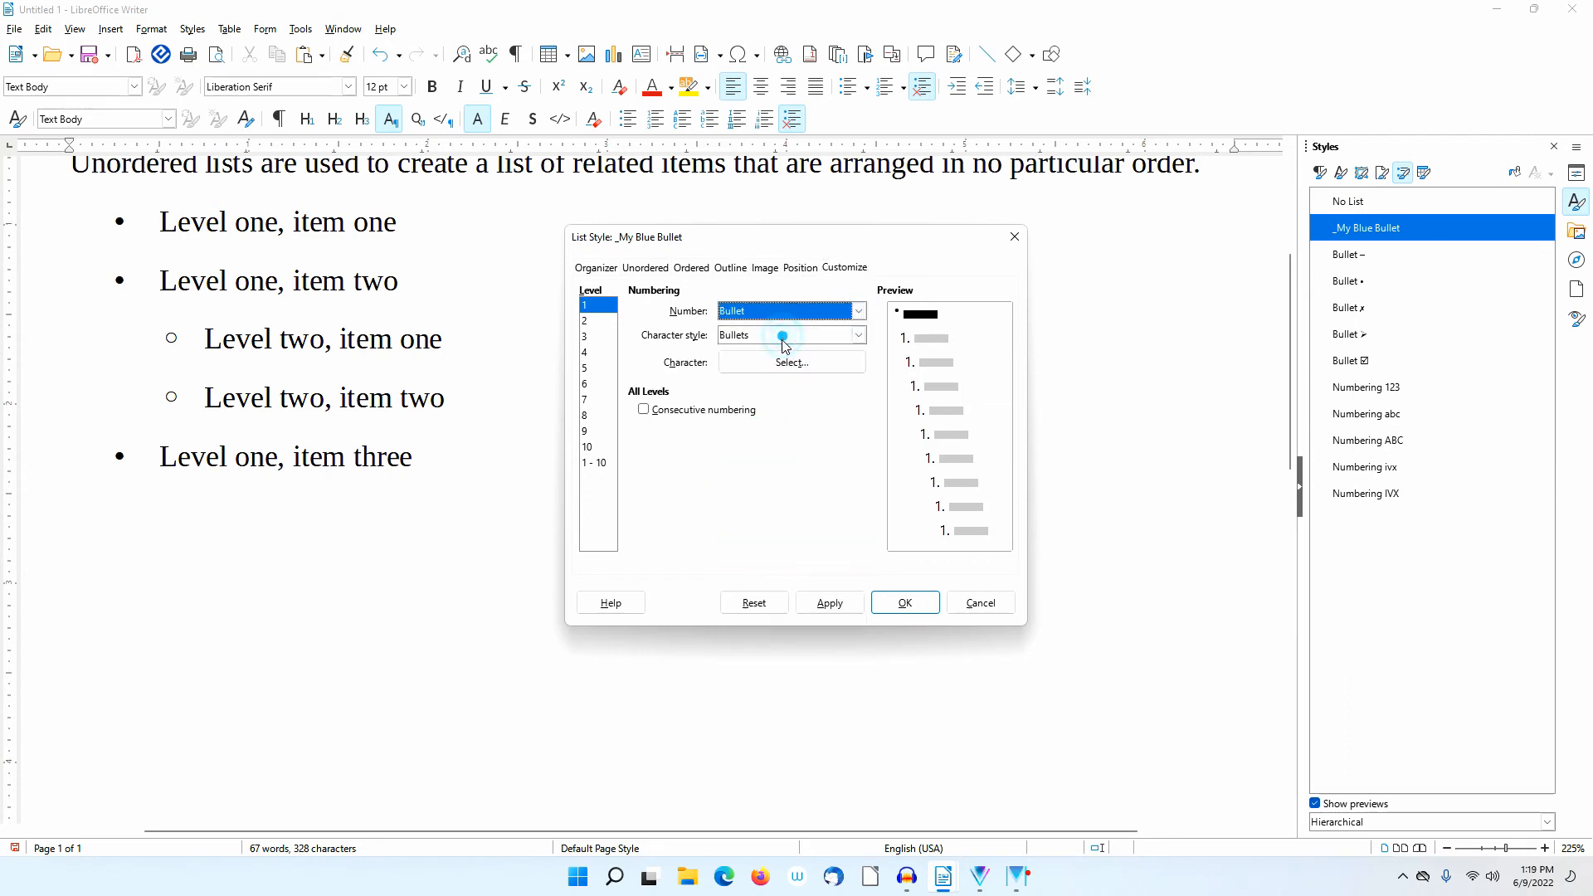
left_click(861, 335)
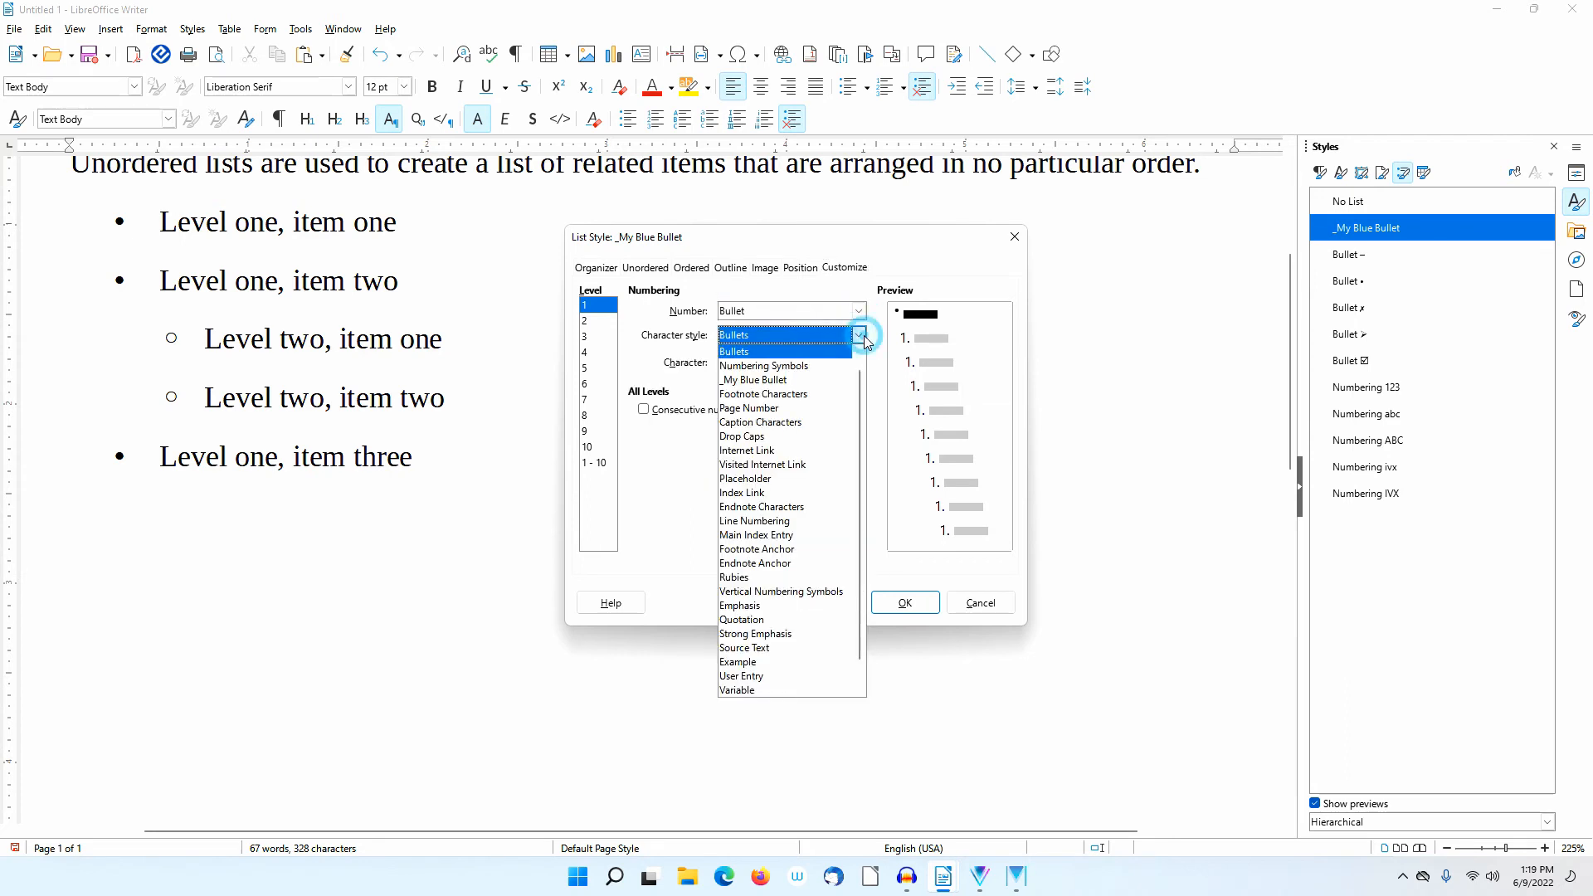
left_click(797, 381)
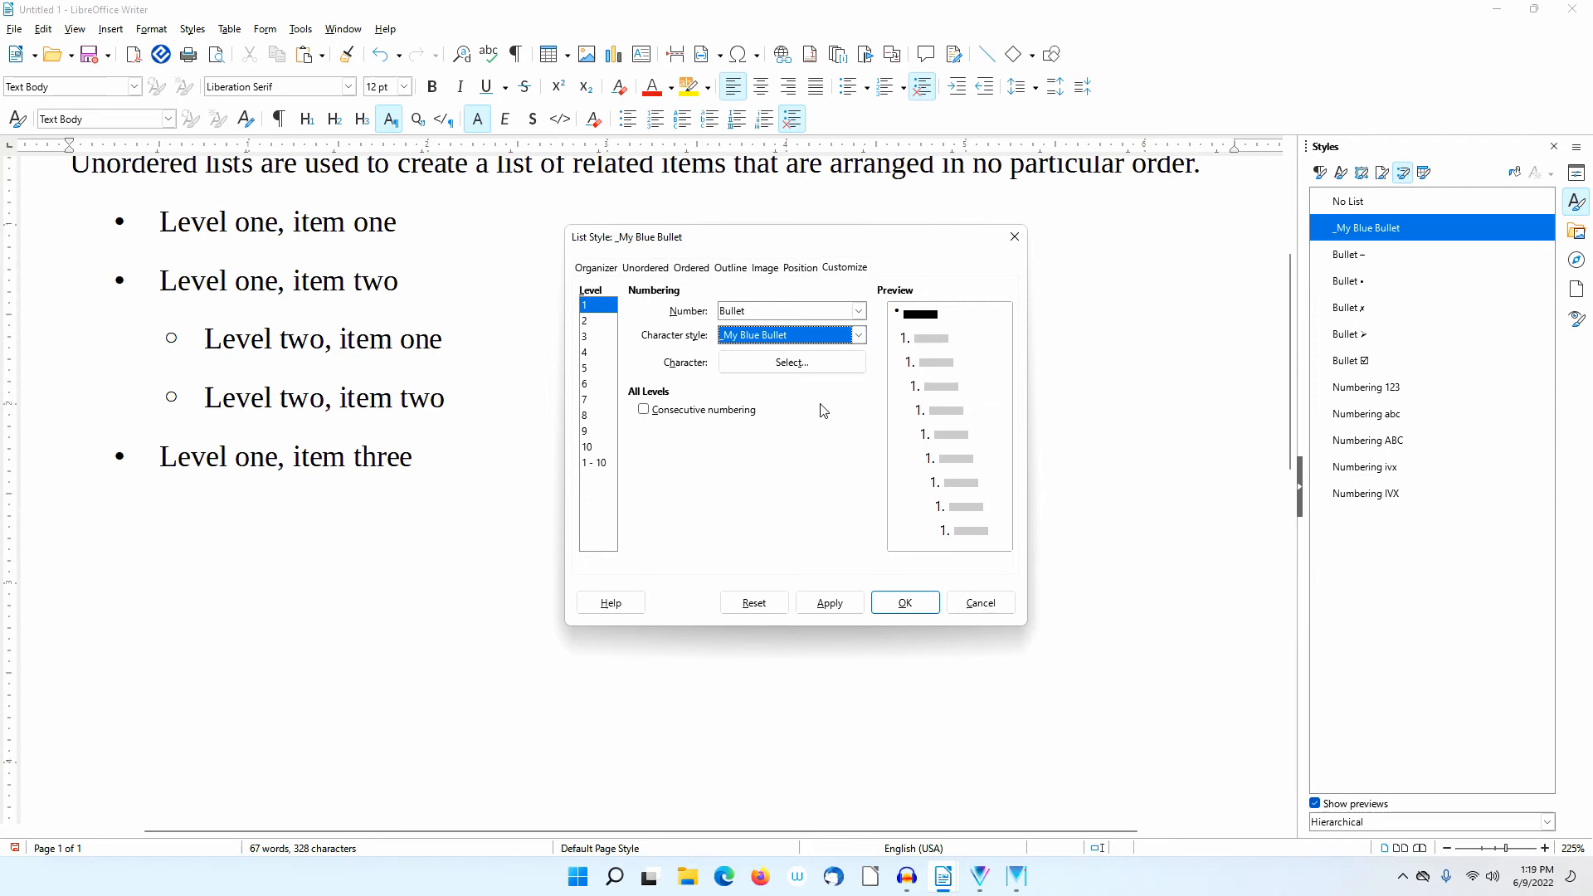
Step: Choose the OpenSymbol shadowed circle, U+E009, as the level 1 bullet character of the _My Blue Bullet list style
left_click(805, 365)
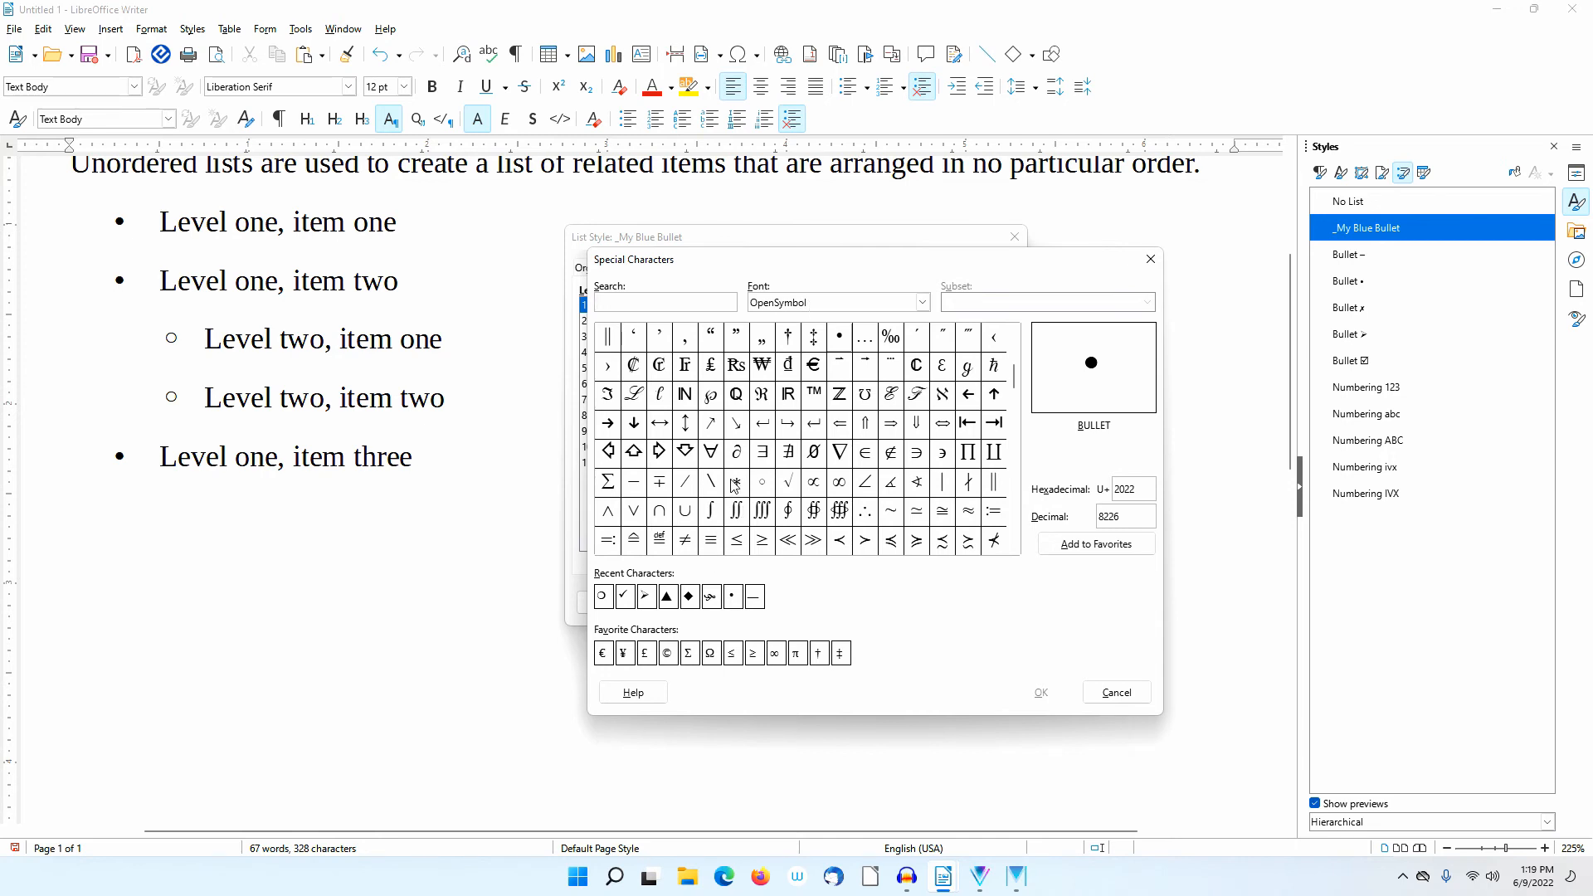
scroll(735, 486, "down", 8)
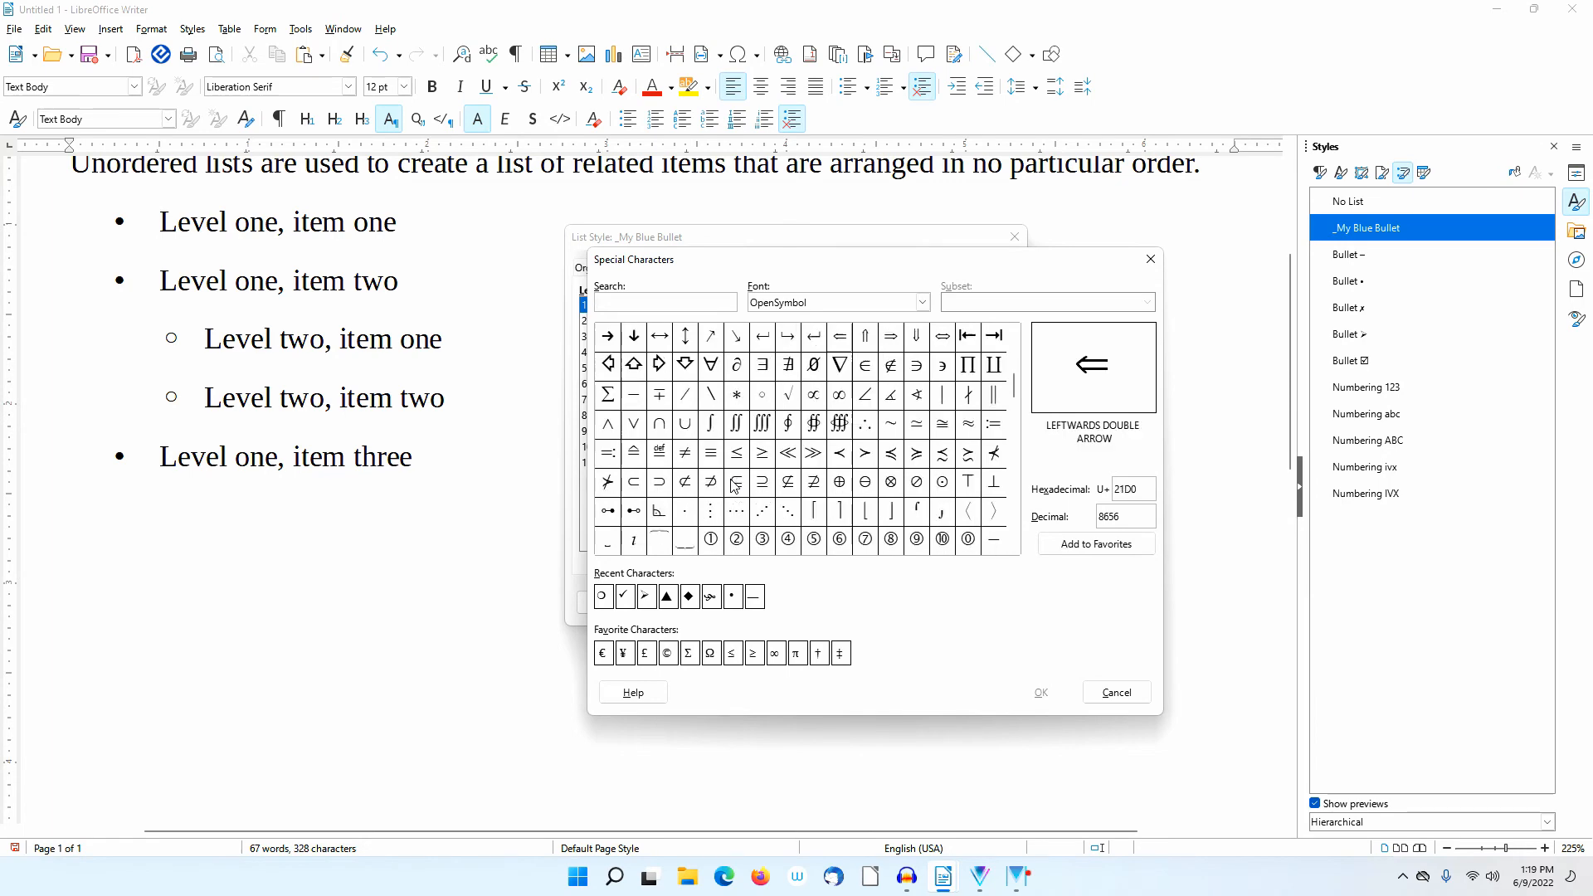
scroll(734, 485, "down", 5)
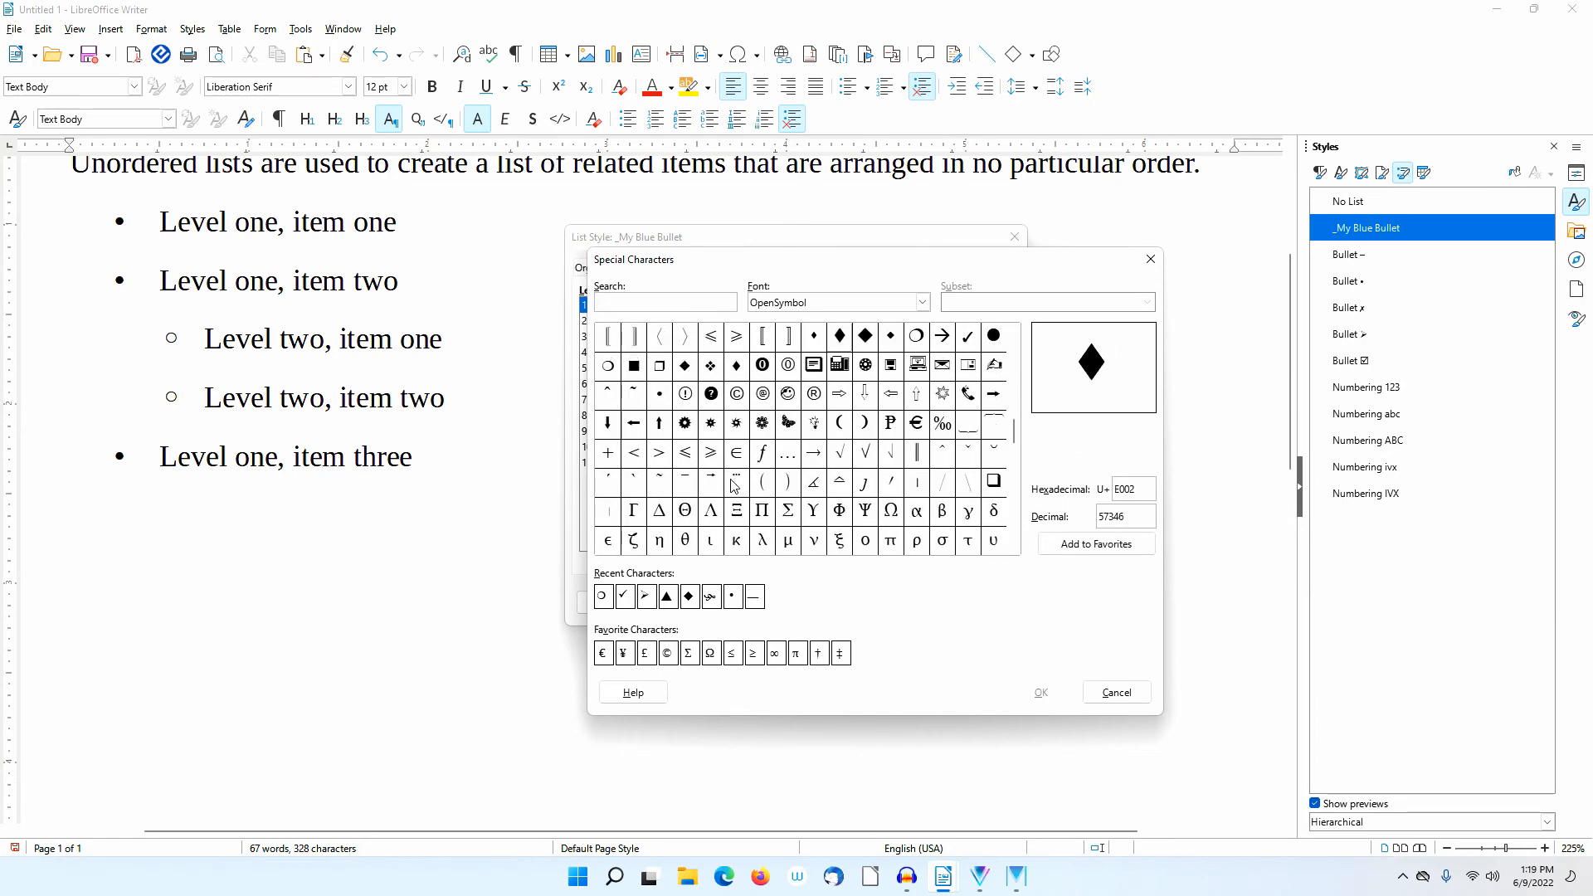
left_click(608, 366)
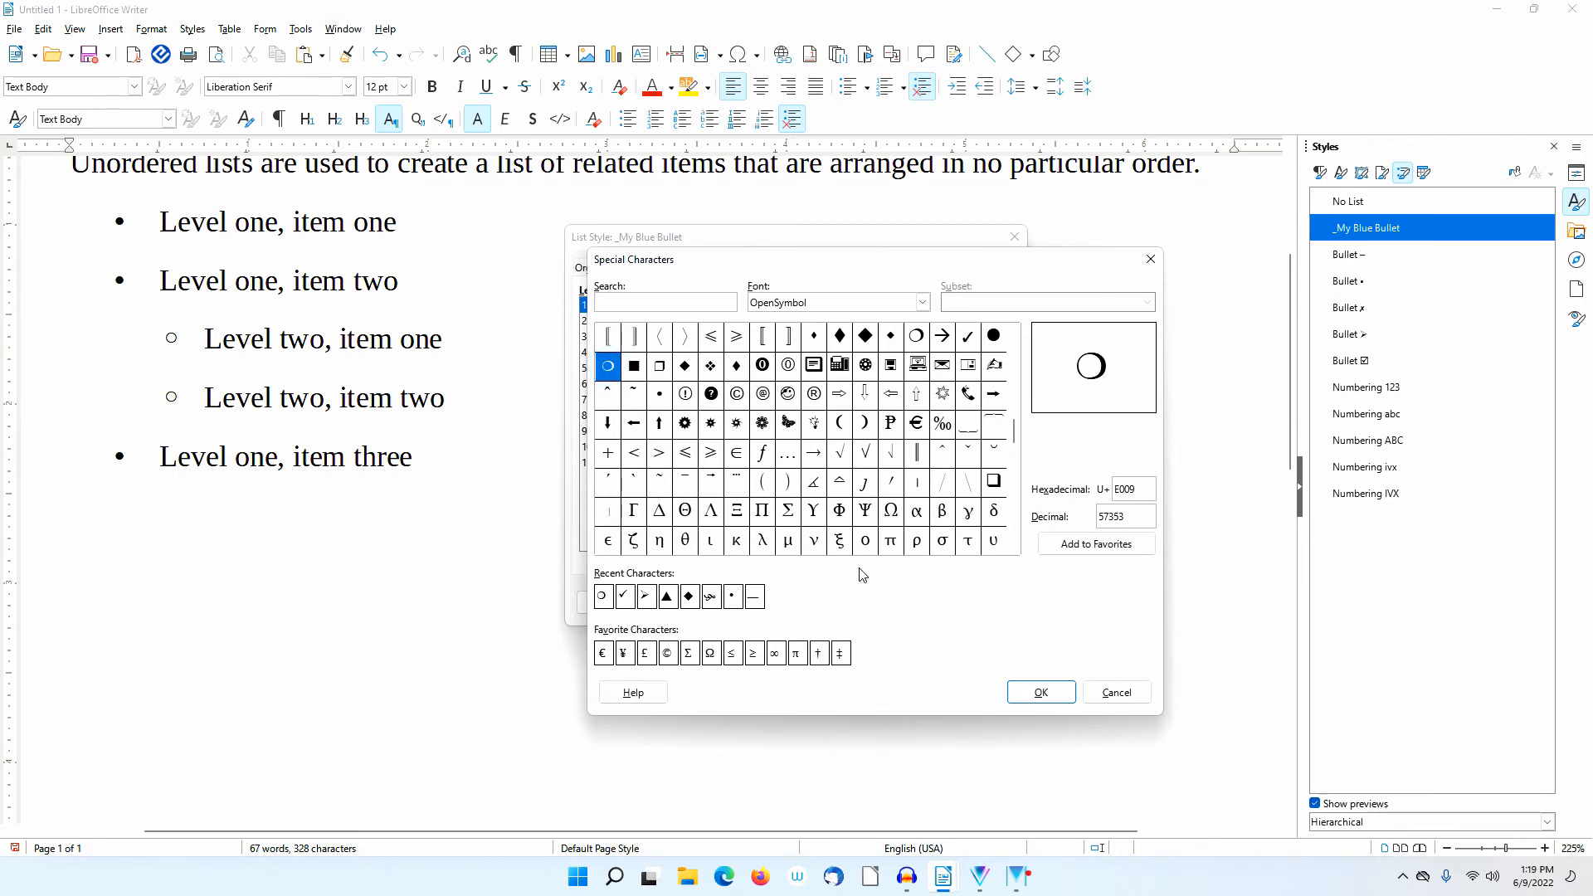
left_click(1040, 693)
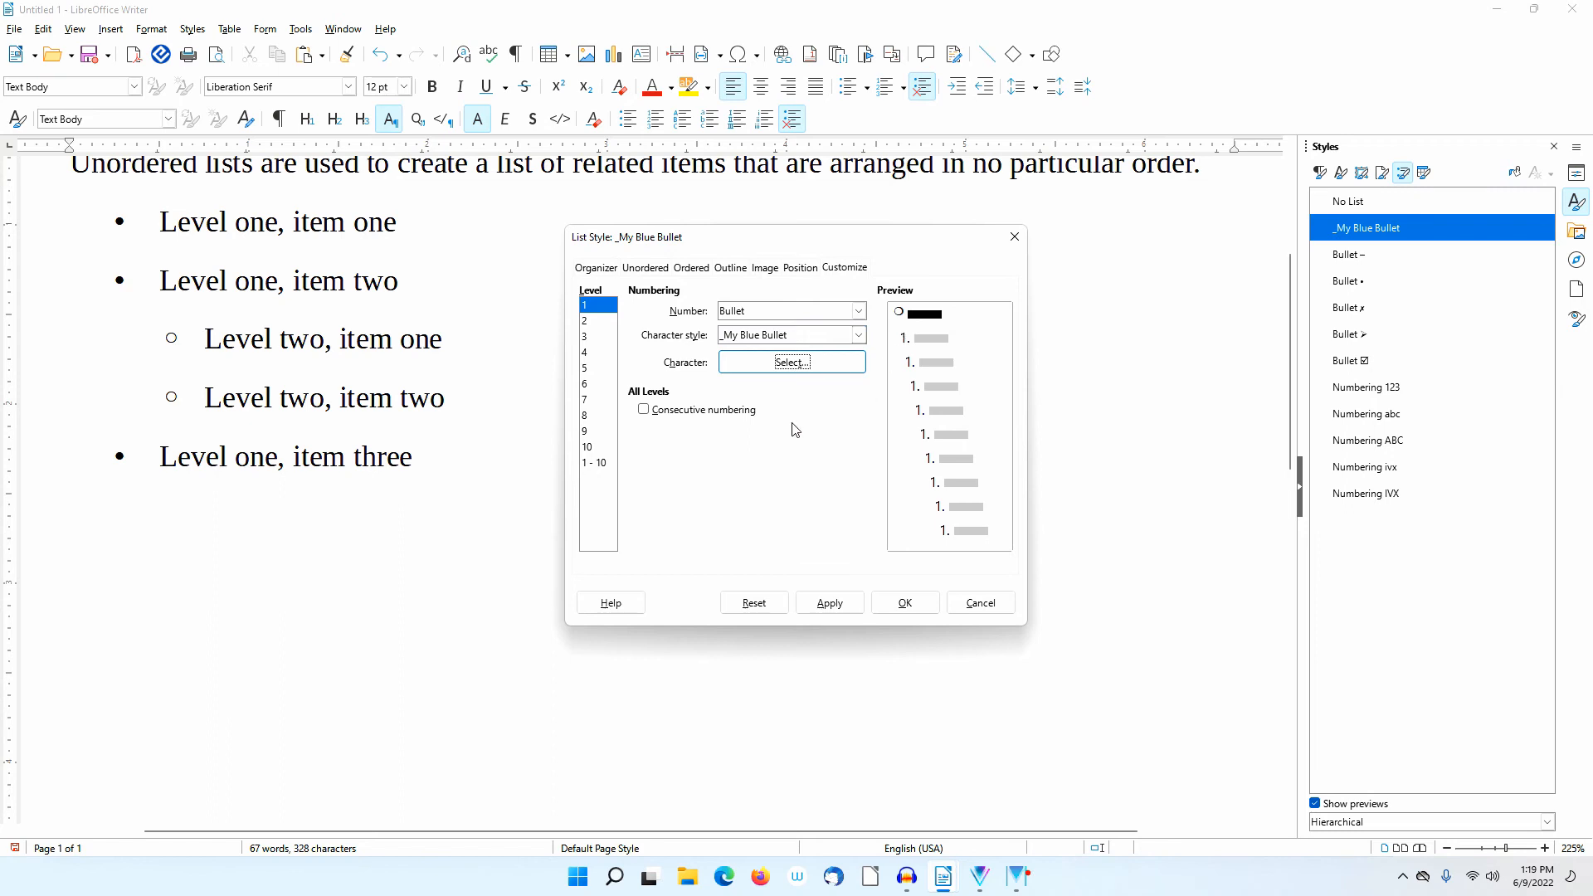
Step: Set level 2 of the list style to Bullet numbering with the _My Blue Bullet character style
left_click(591, 322)
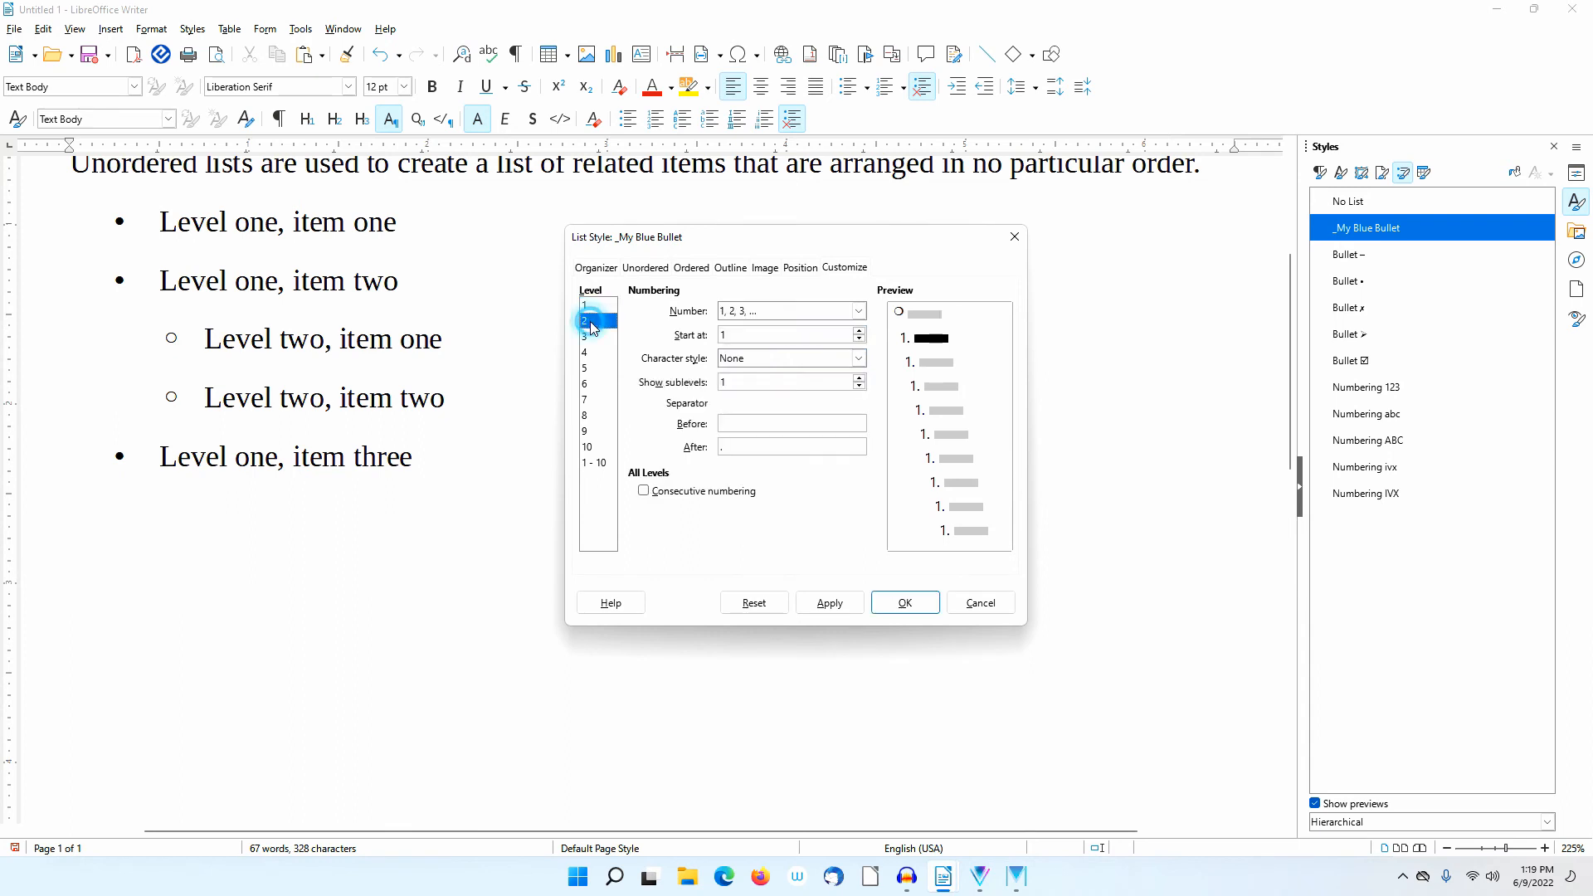
left_click(859, 313)
left_click(863, 340)
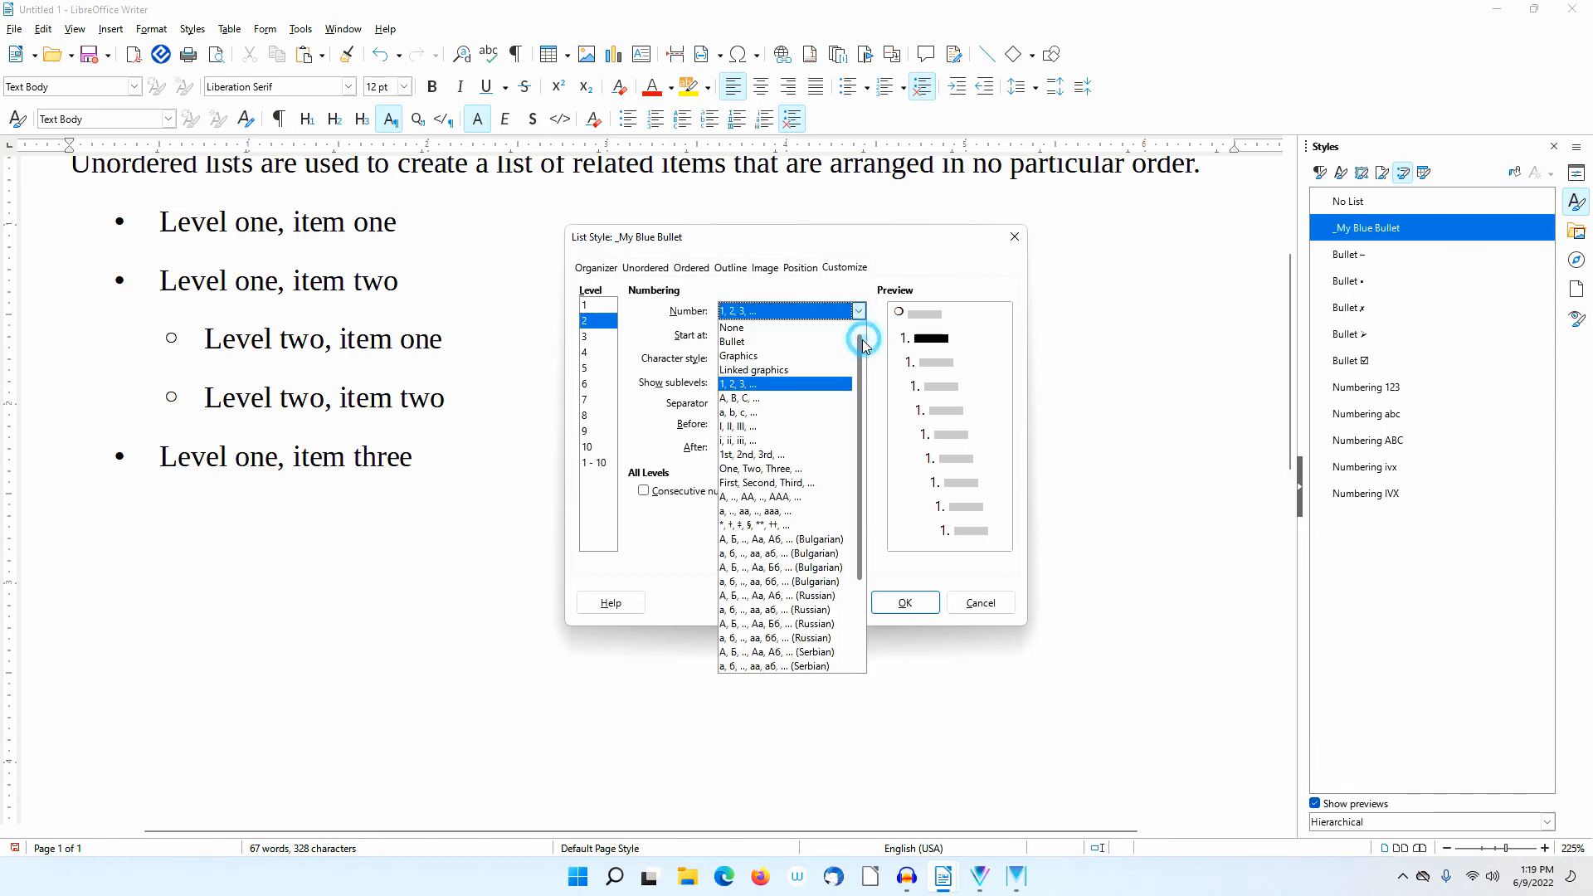
left_click(794, 343)
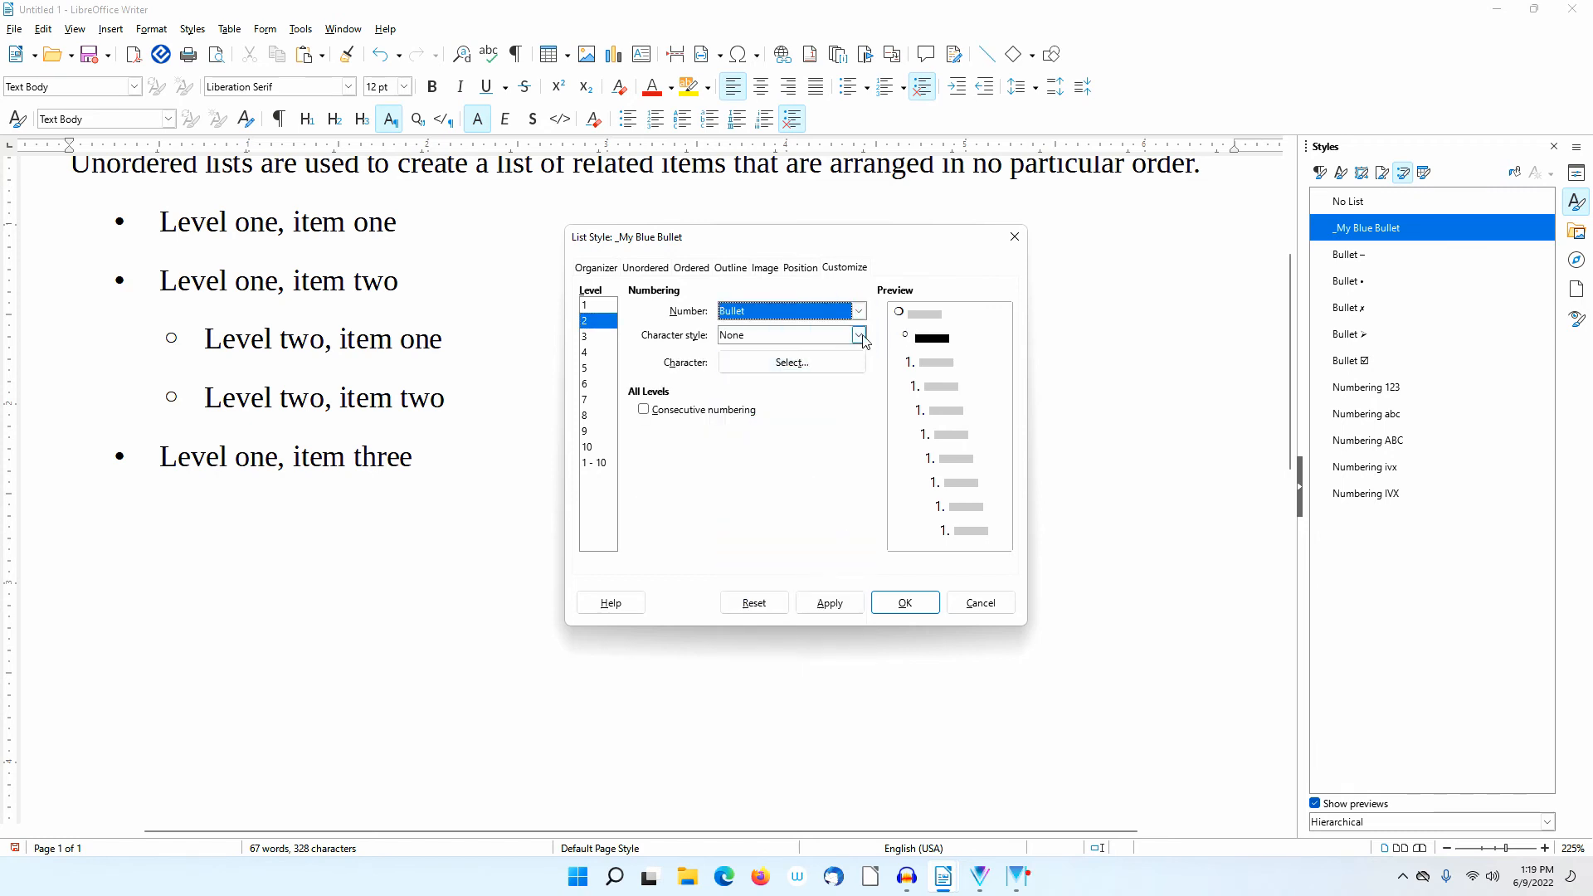
left_click(860, 336)
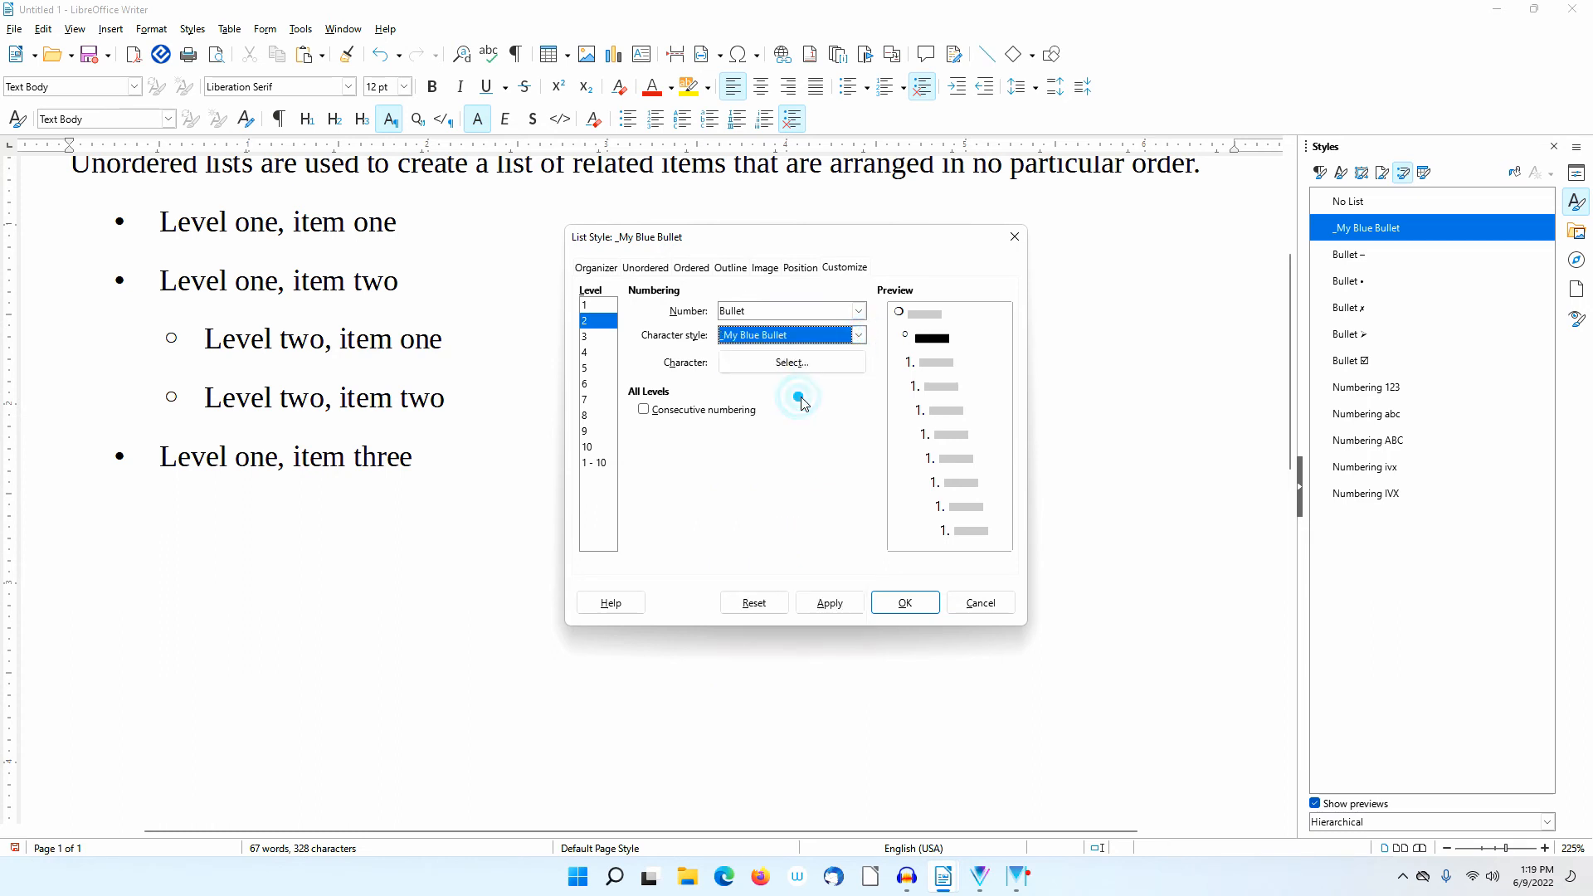
left_click(801, 395)
Step: Choose the OpenSymbol character U+E009 as the level 2 bullet and save the list style
left_click(808, 365)
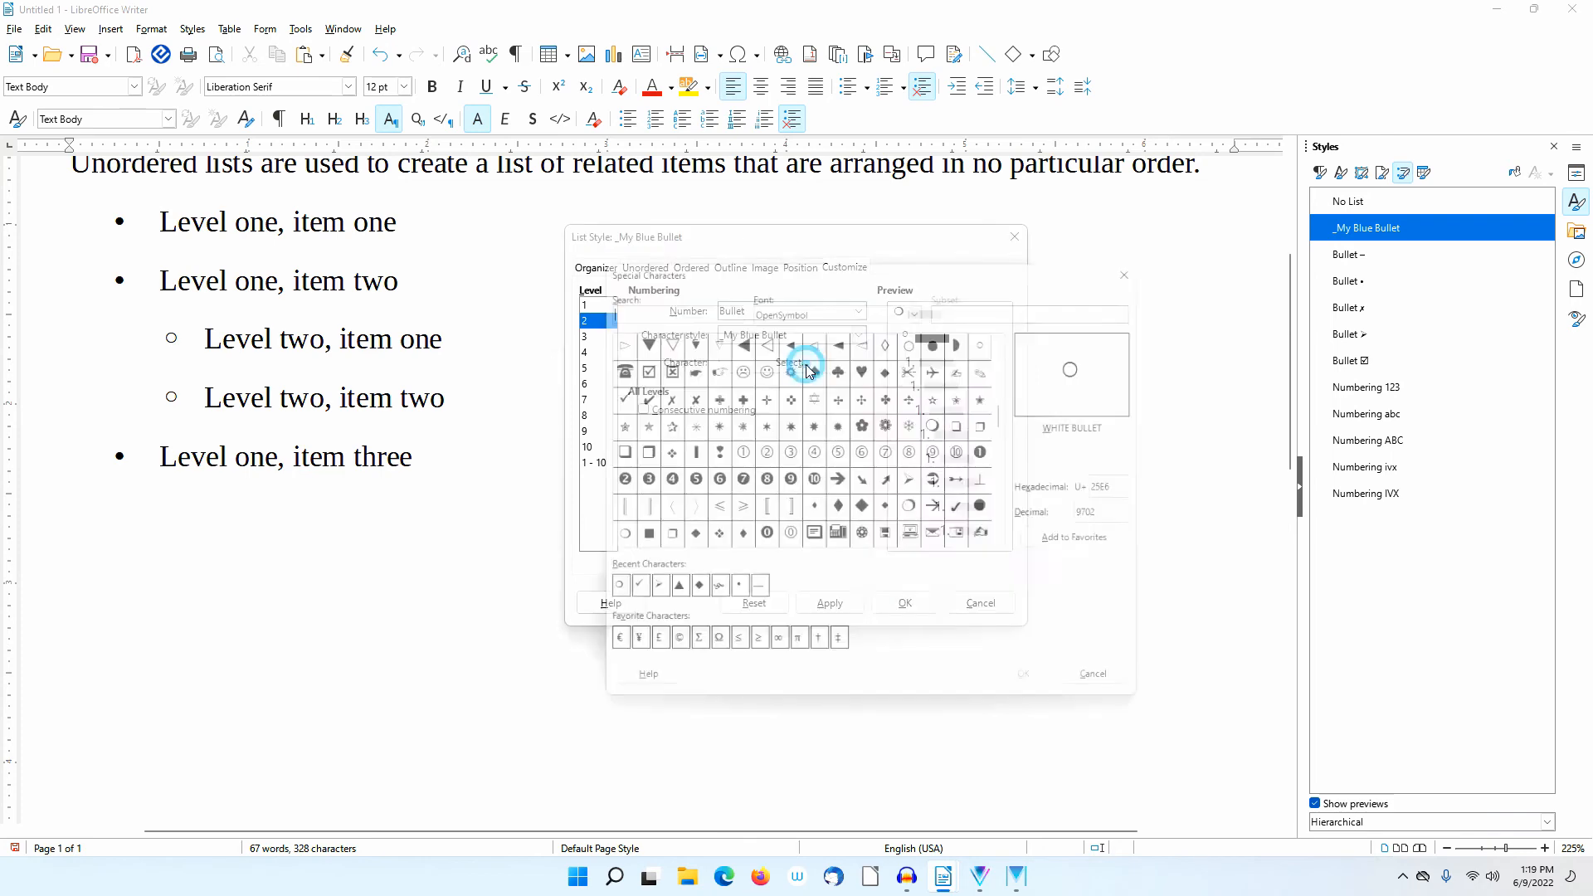
left_click(609, 543)
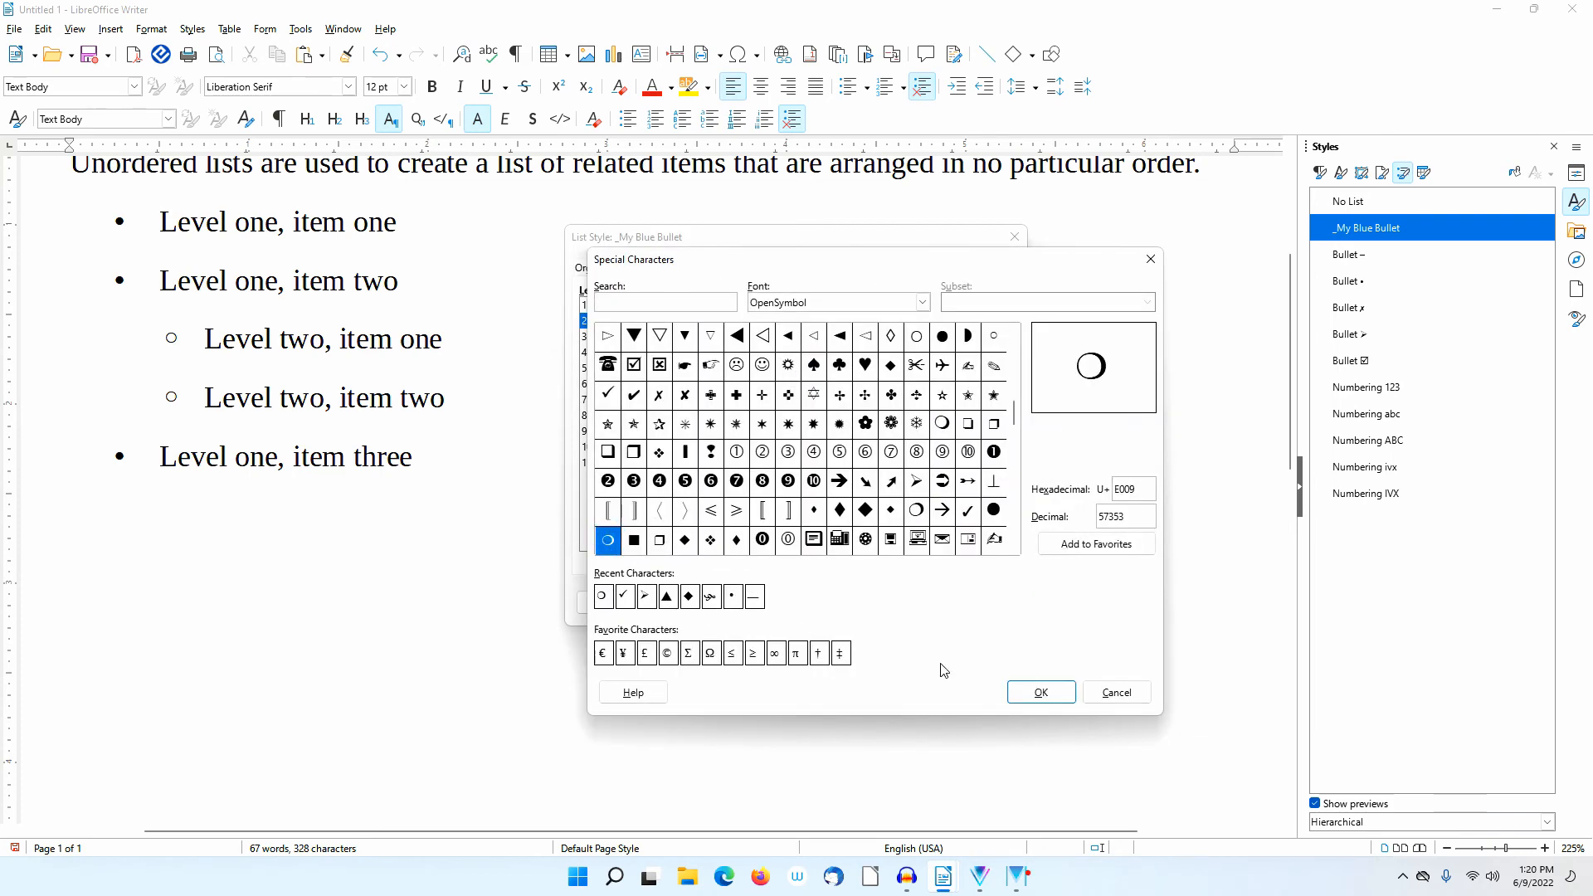
left_click(1042, 694)
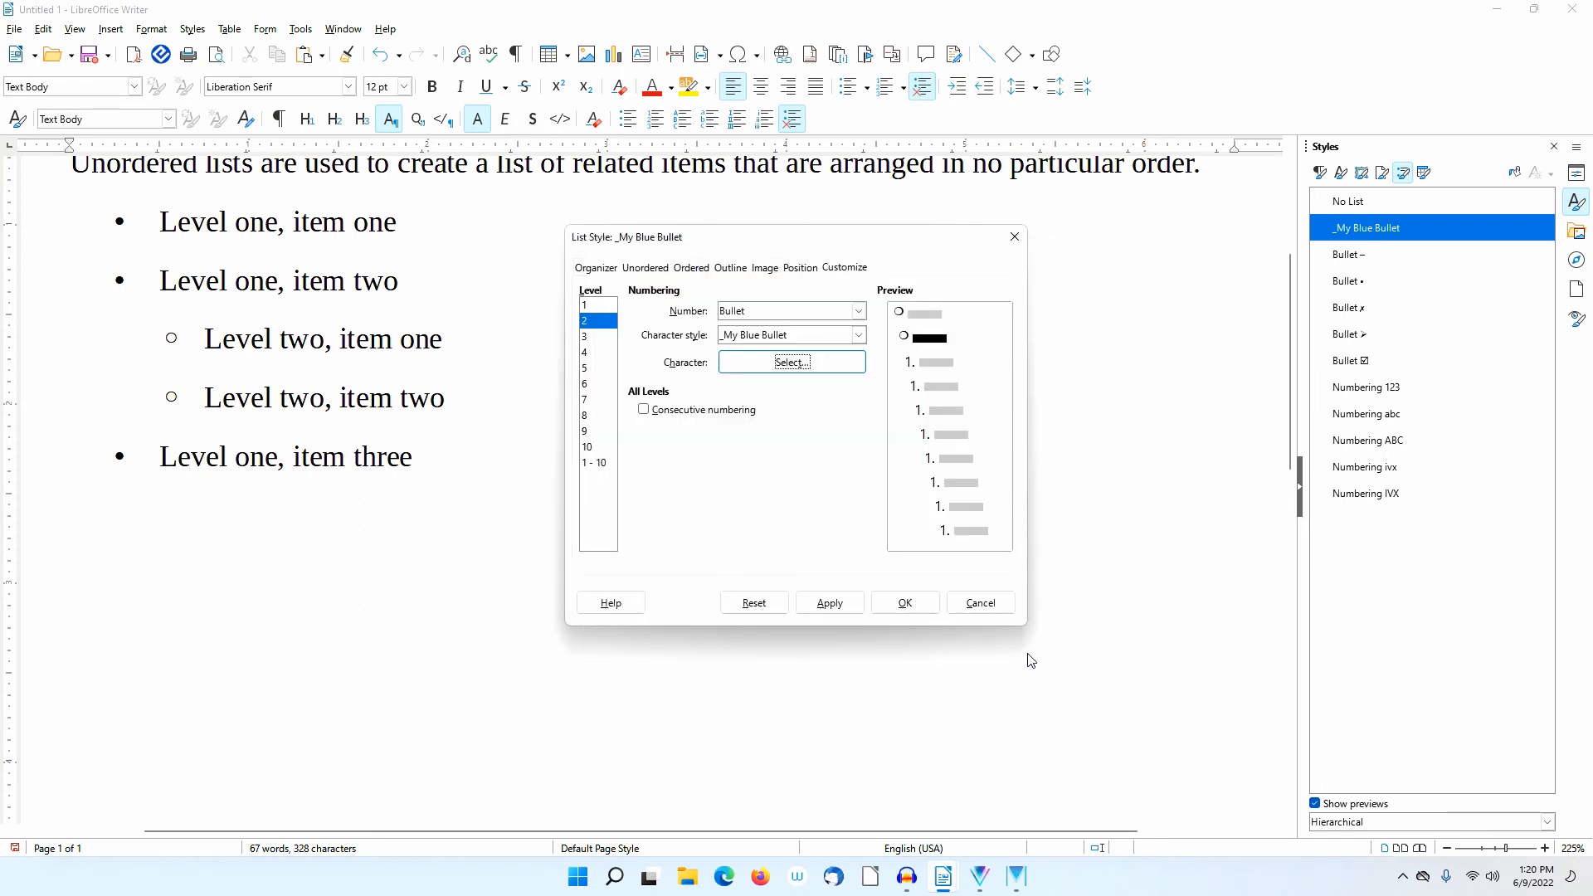
left_click(906, 604)
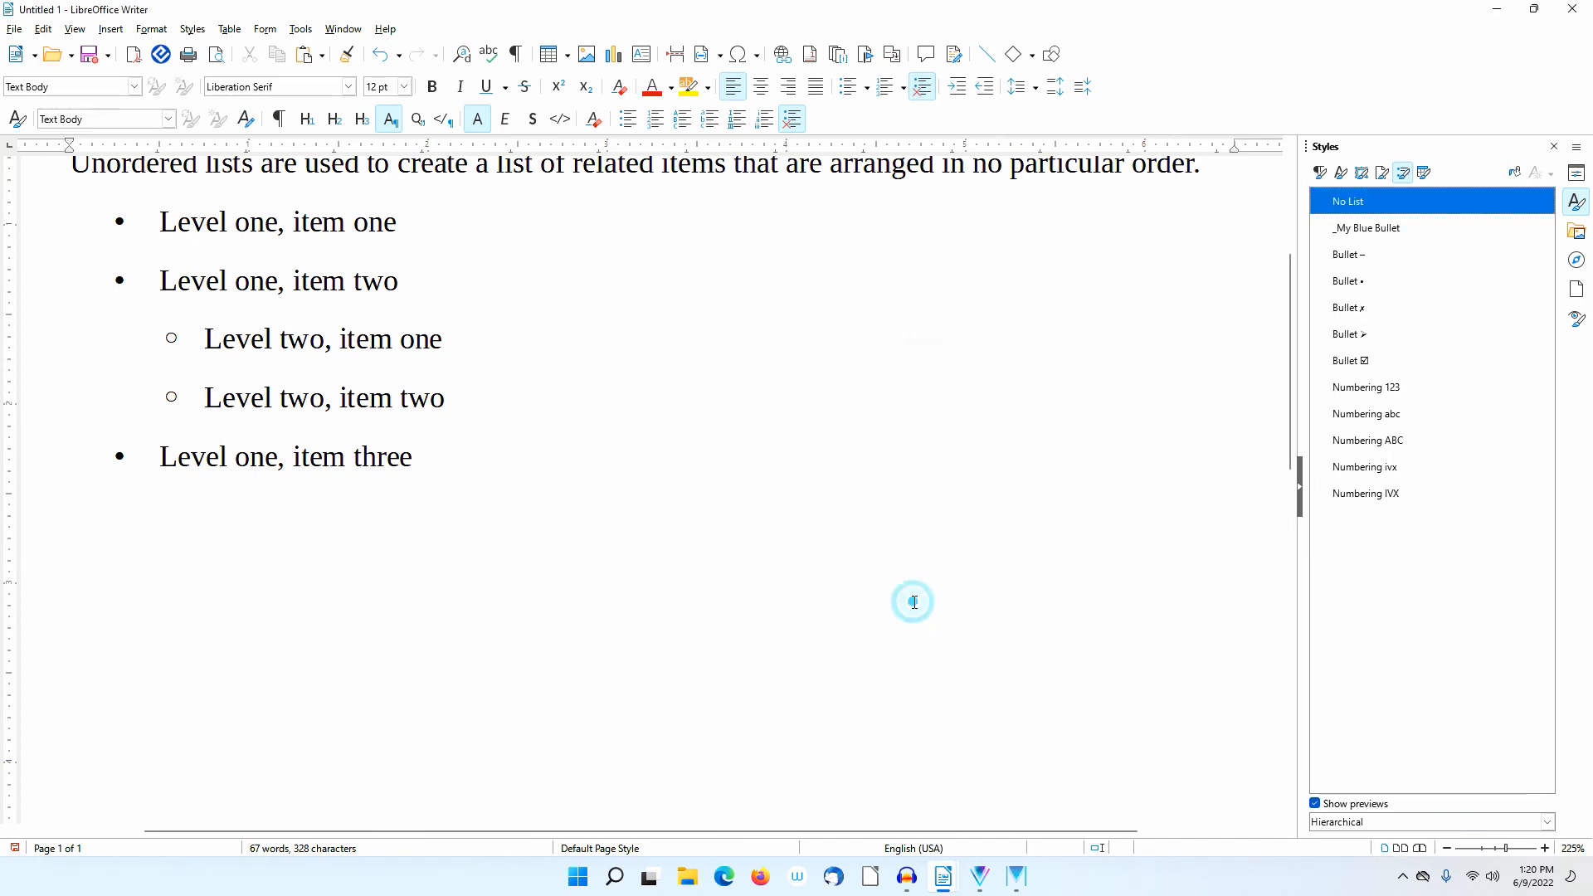
Step: Create a new paragraph style that inherits from Text Body and name it "_My Blue Bullet List"
left_click(1390, 231)
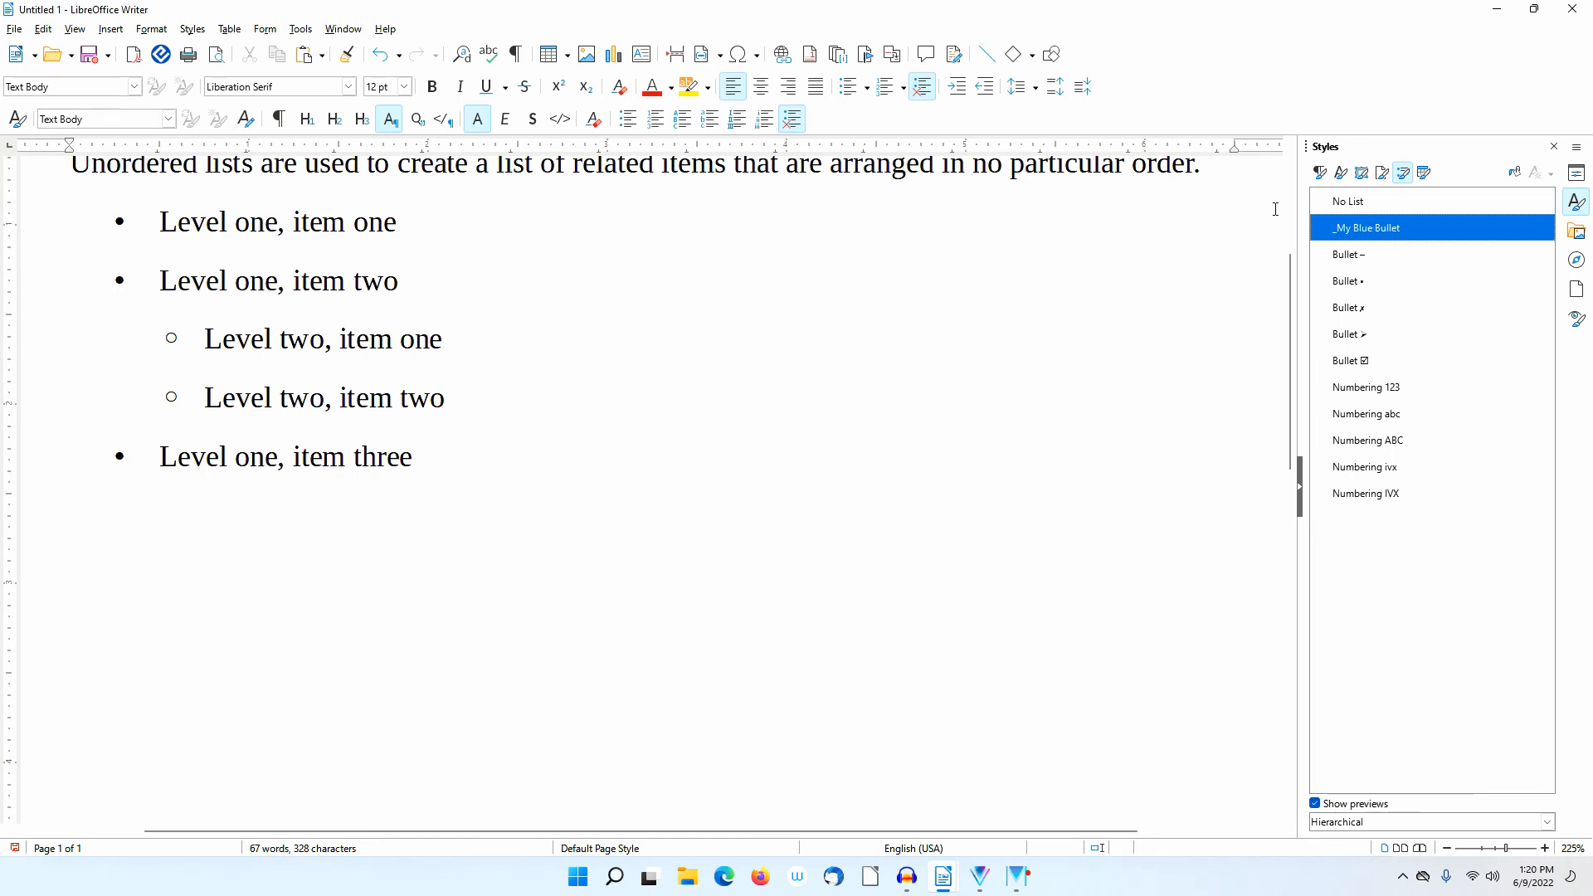
left_click(1321, 173)
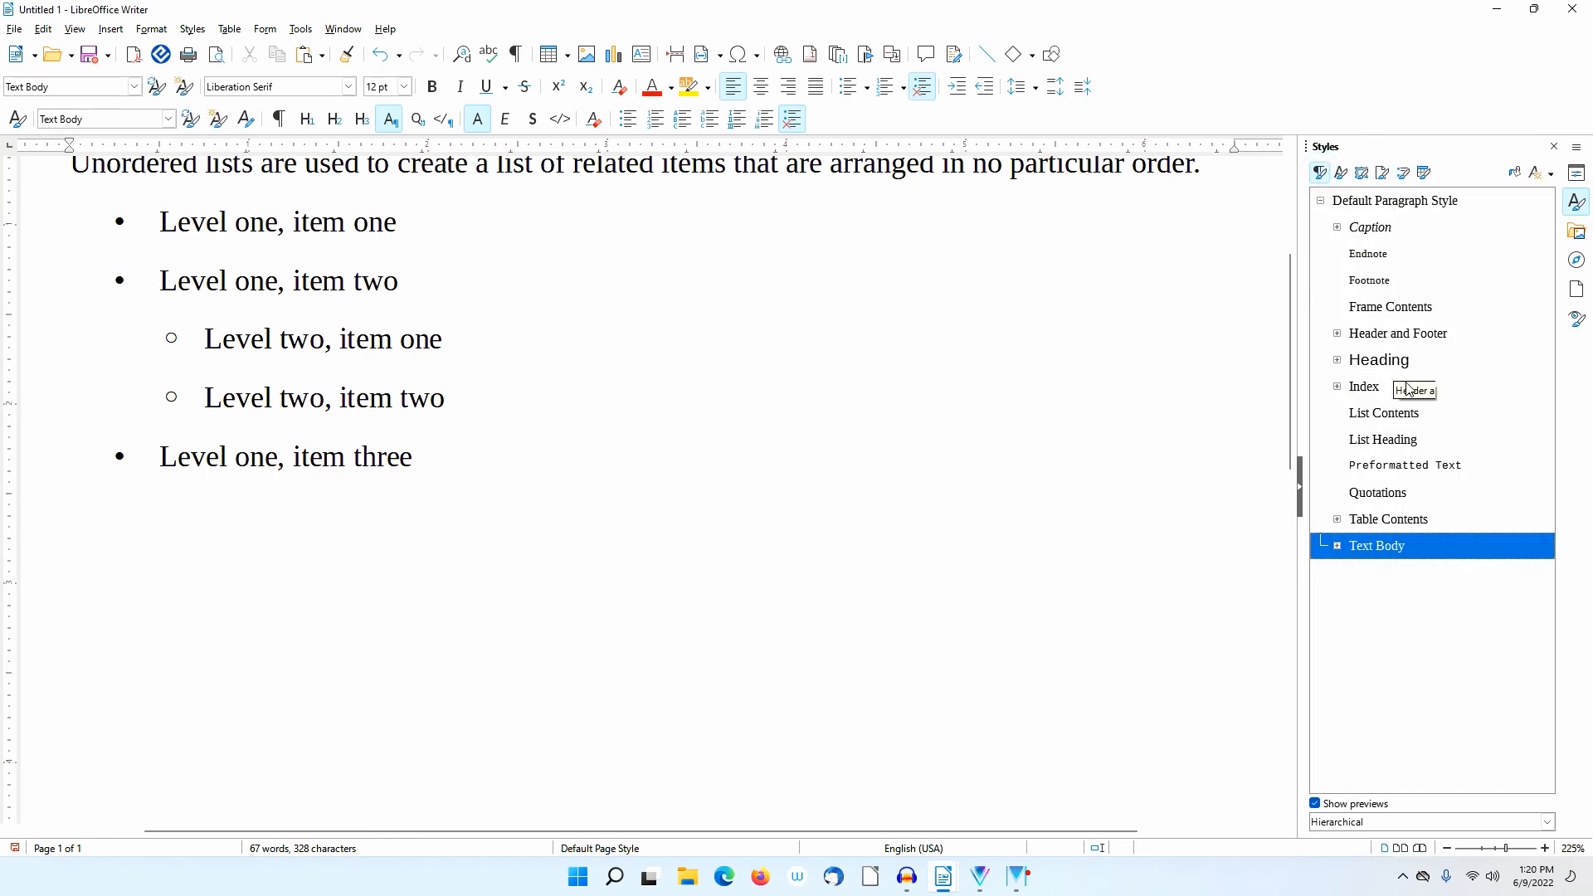
right_click(1429, 548)
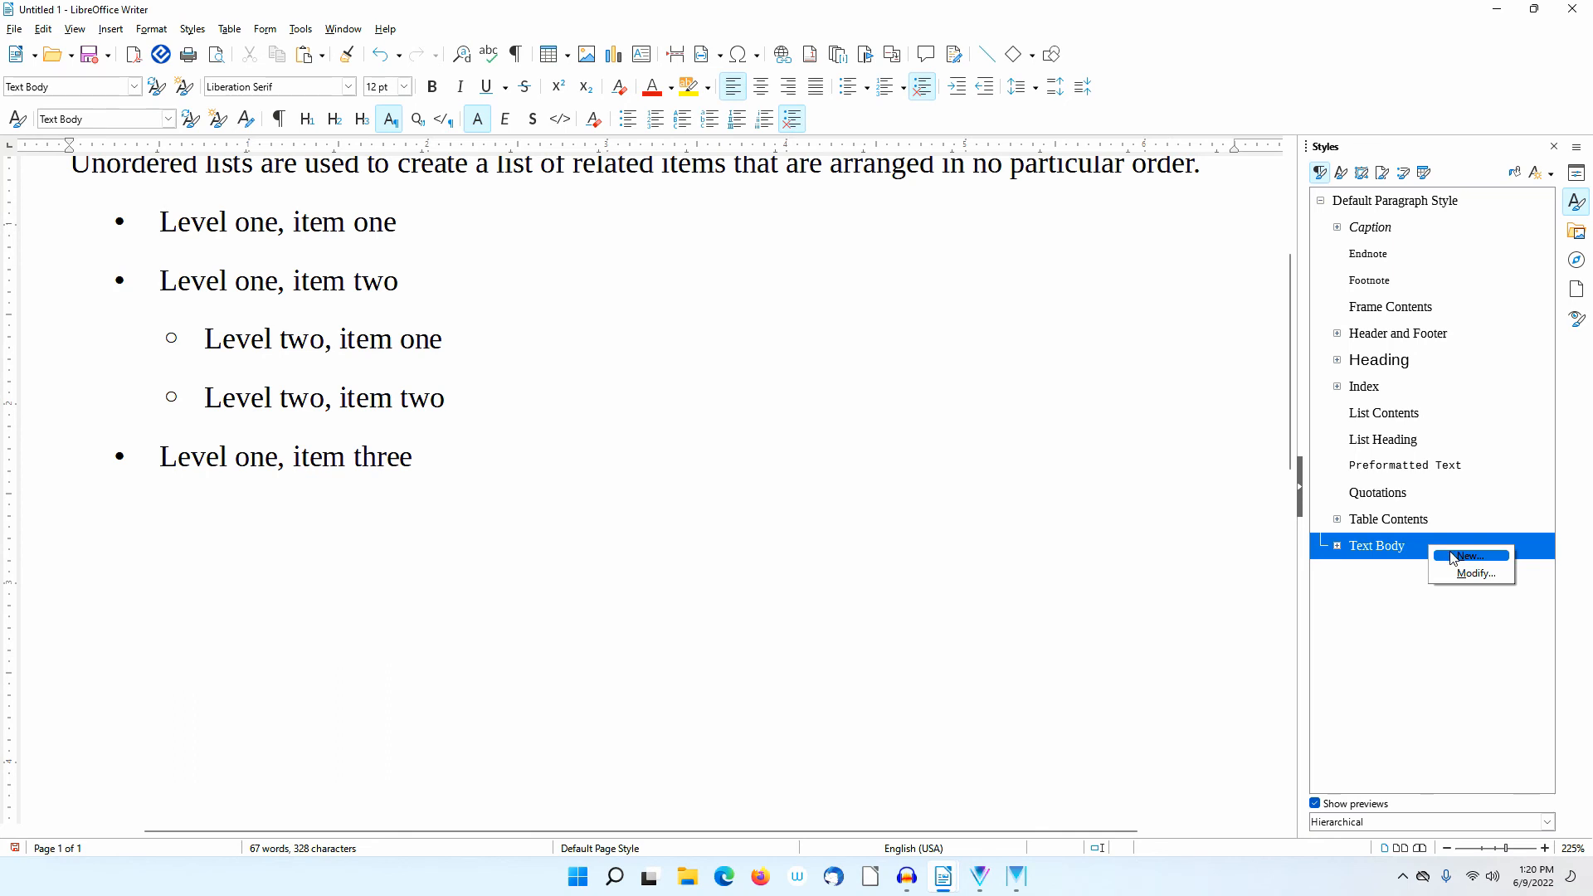
left_click(1470, 556)
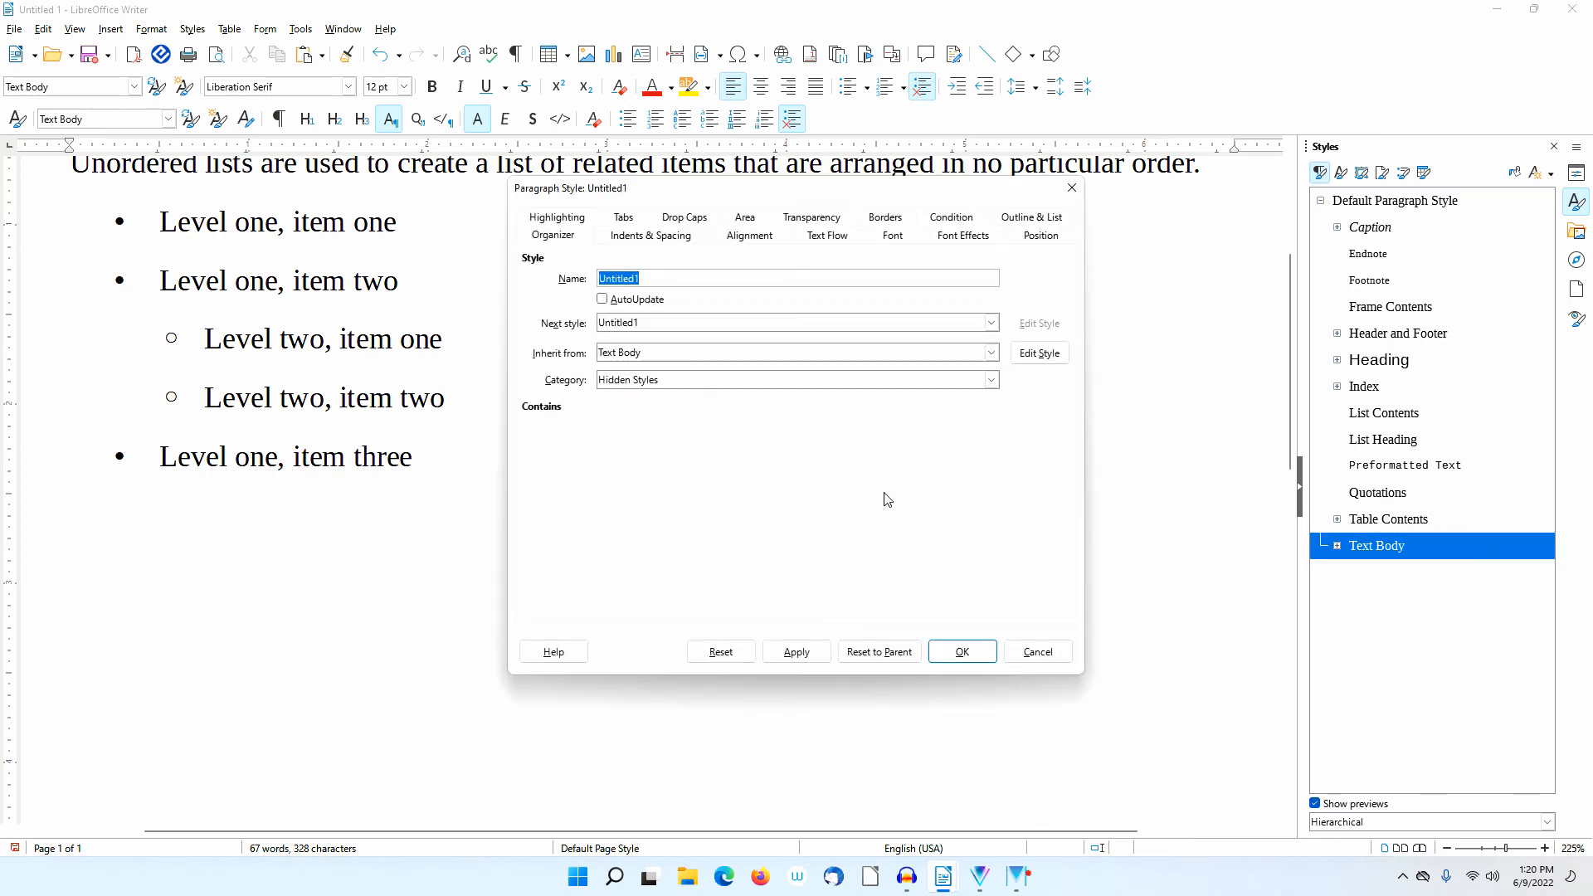
type("_My Blue Bullet List")
key("Tab")
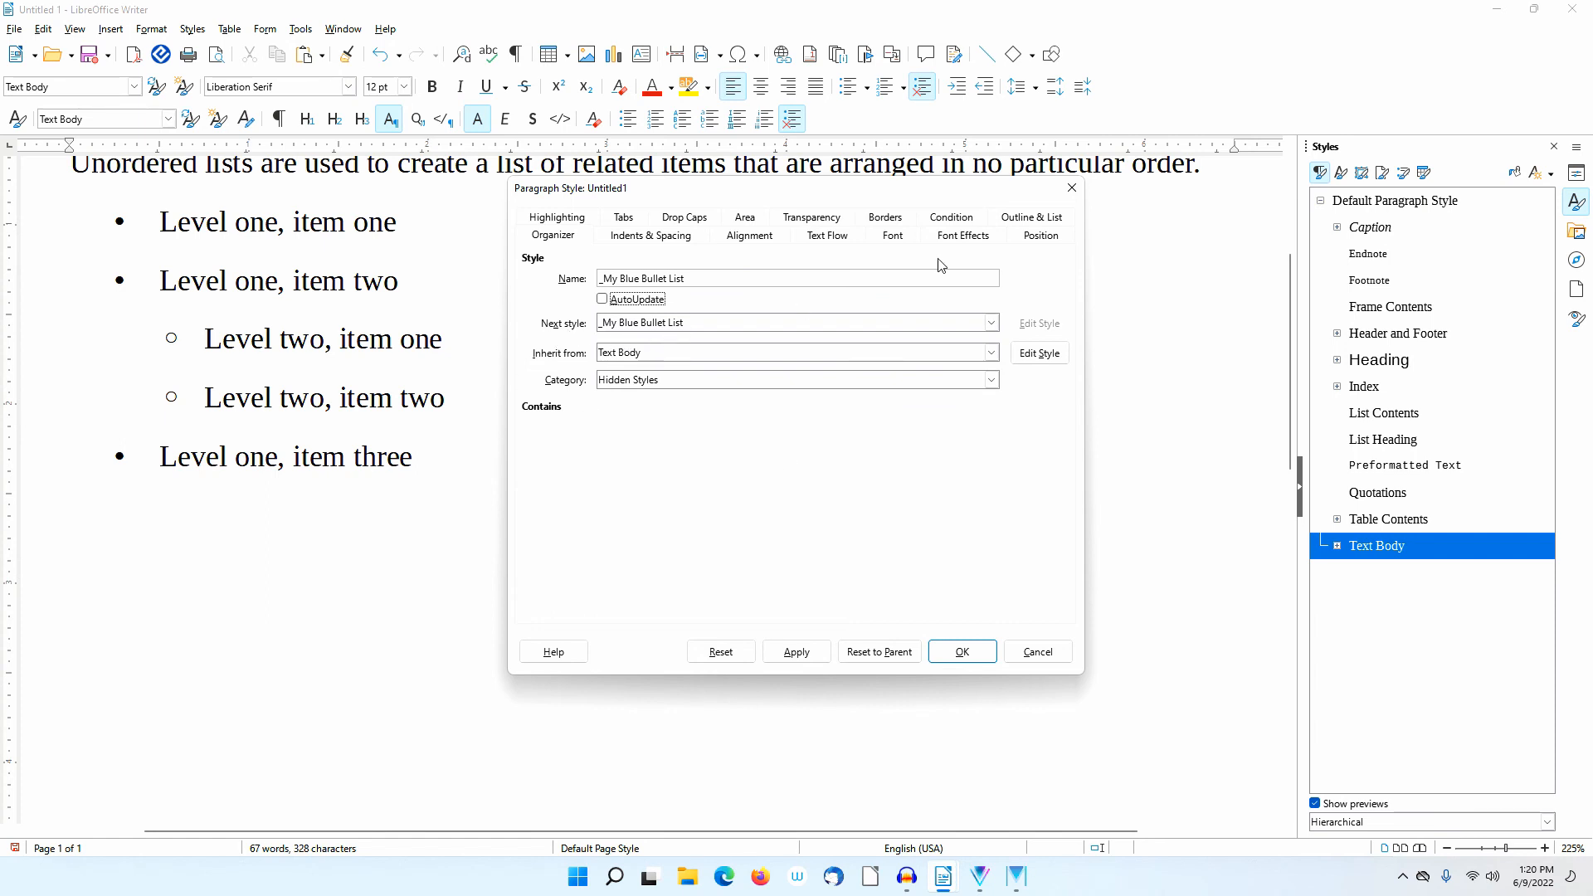
Step: Assign the _My Blue Bullet list style to the new paragraph style and save it
left_click(1030, 216)
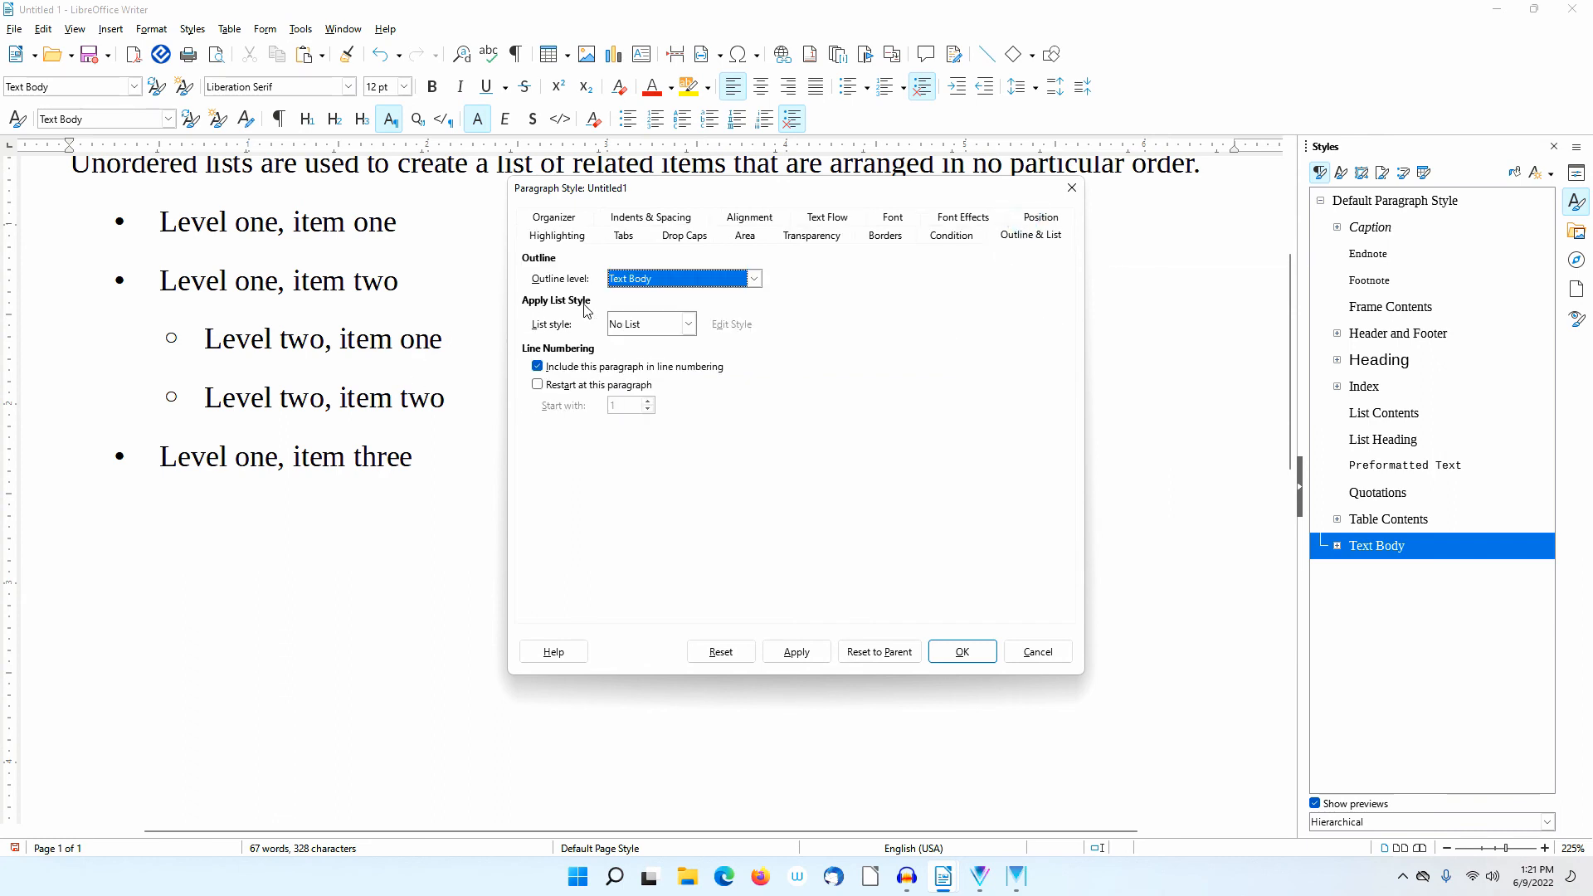
left_click(689, 324)
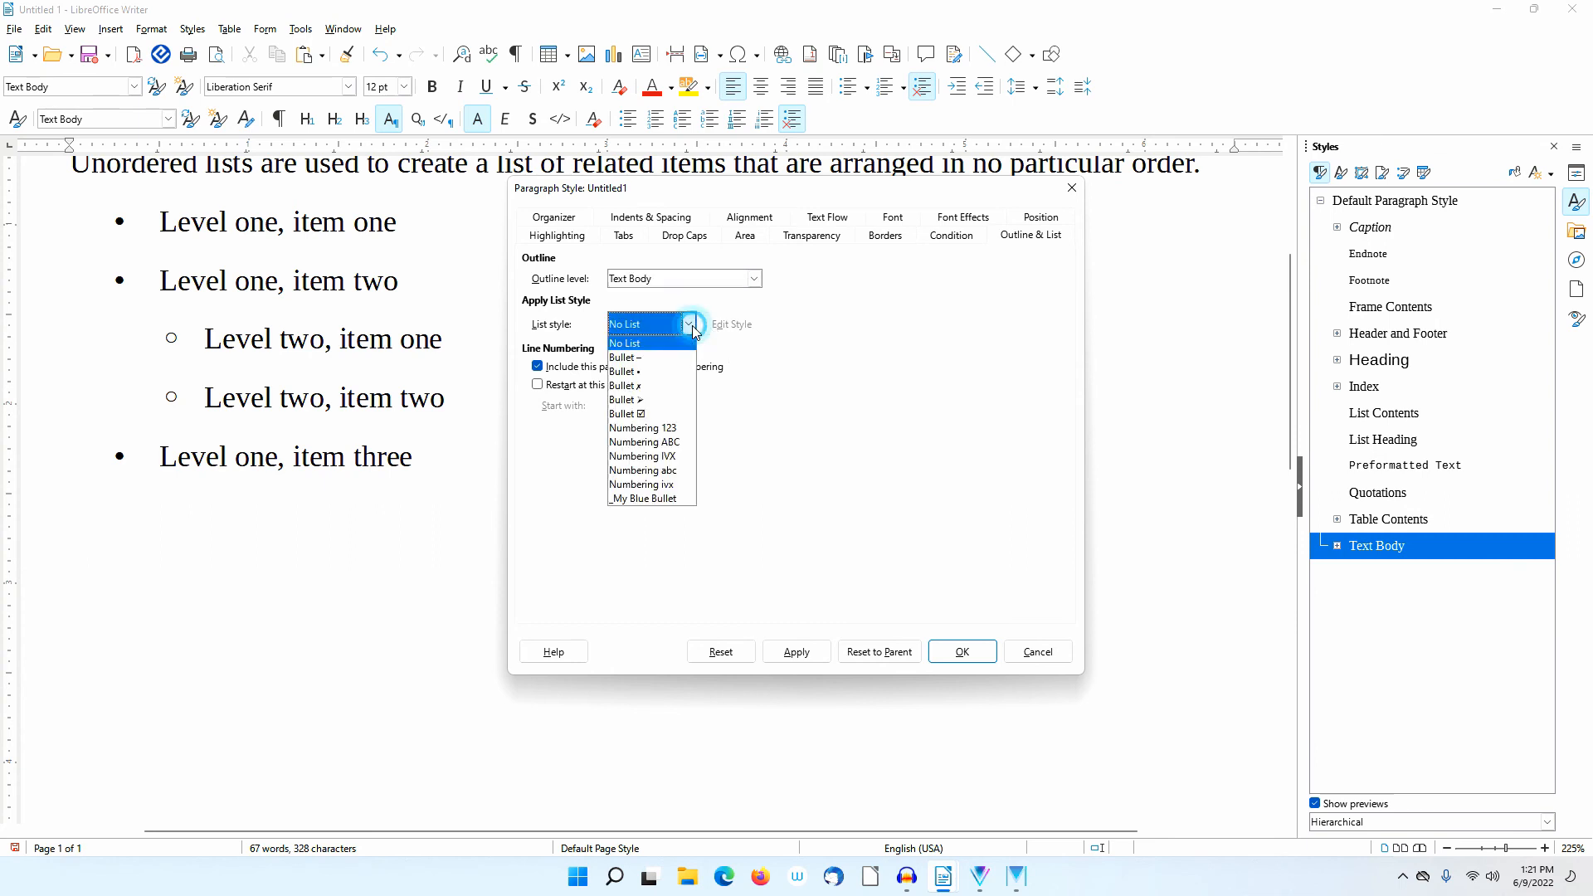
left_click(671, 499)
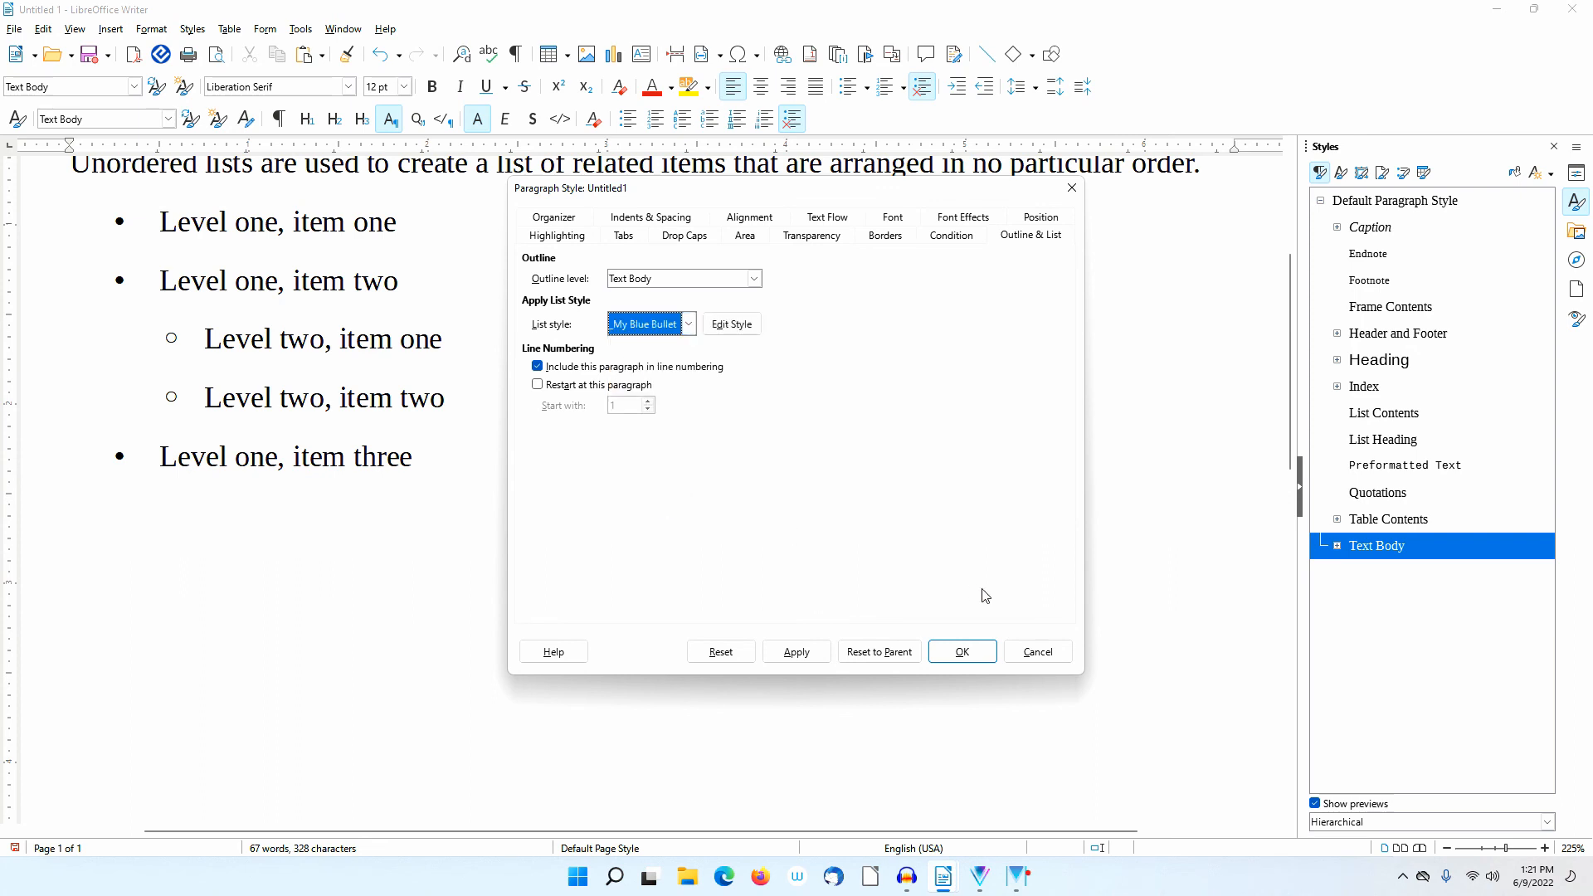
left_click(962, 652)
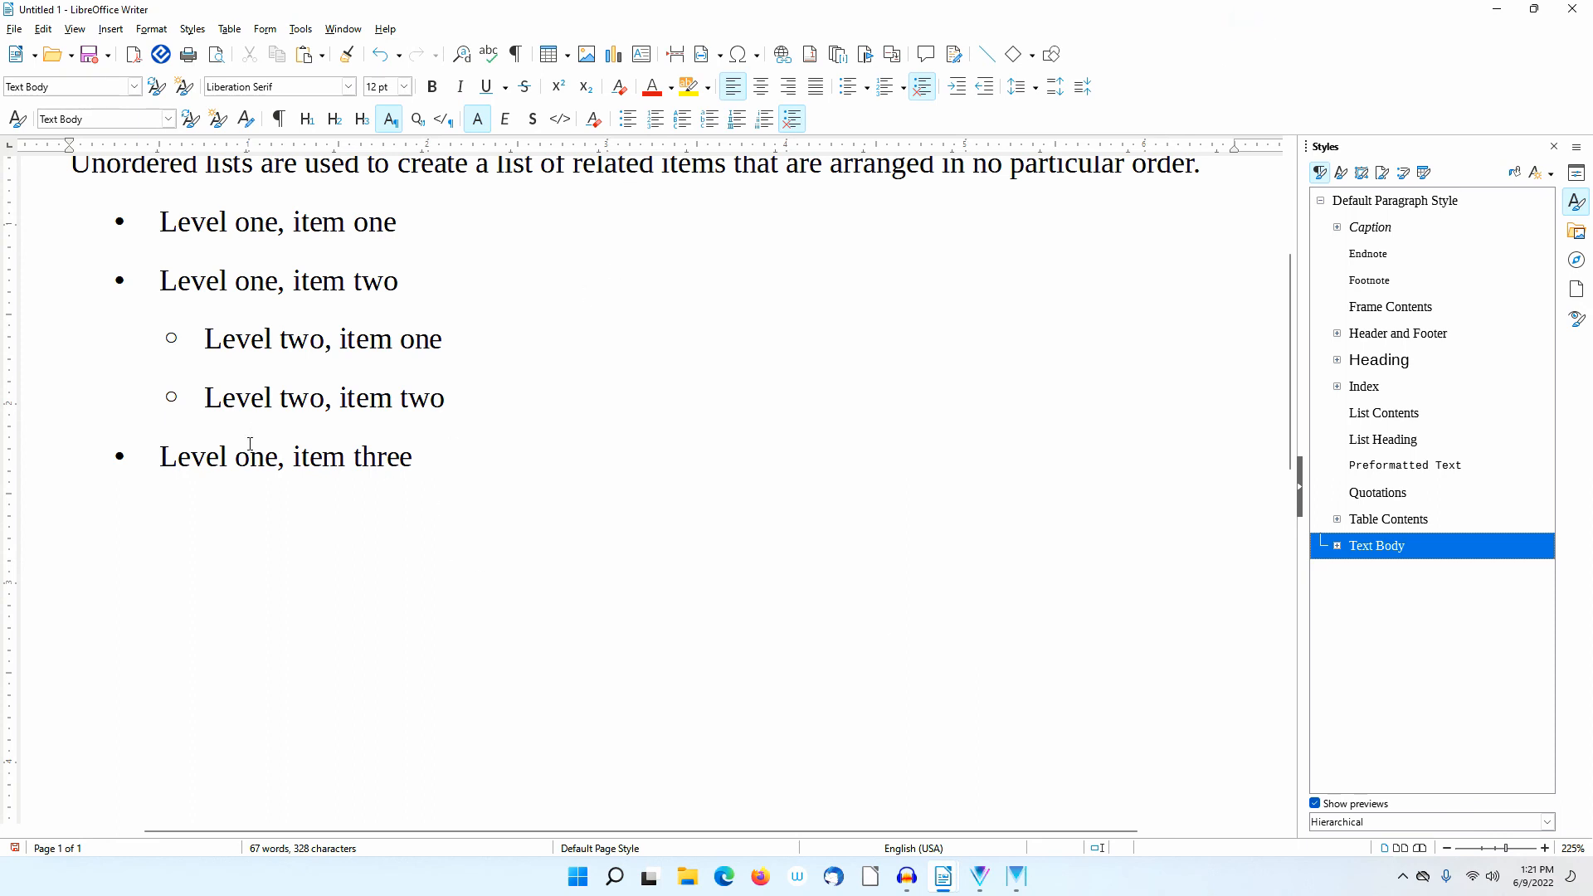
Step: Apply the _My Blue Bullet List paragraph style to the empty paragraph below the existing bulleted list
left_click(304, 537)
left_click(1338, 547)
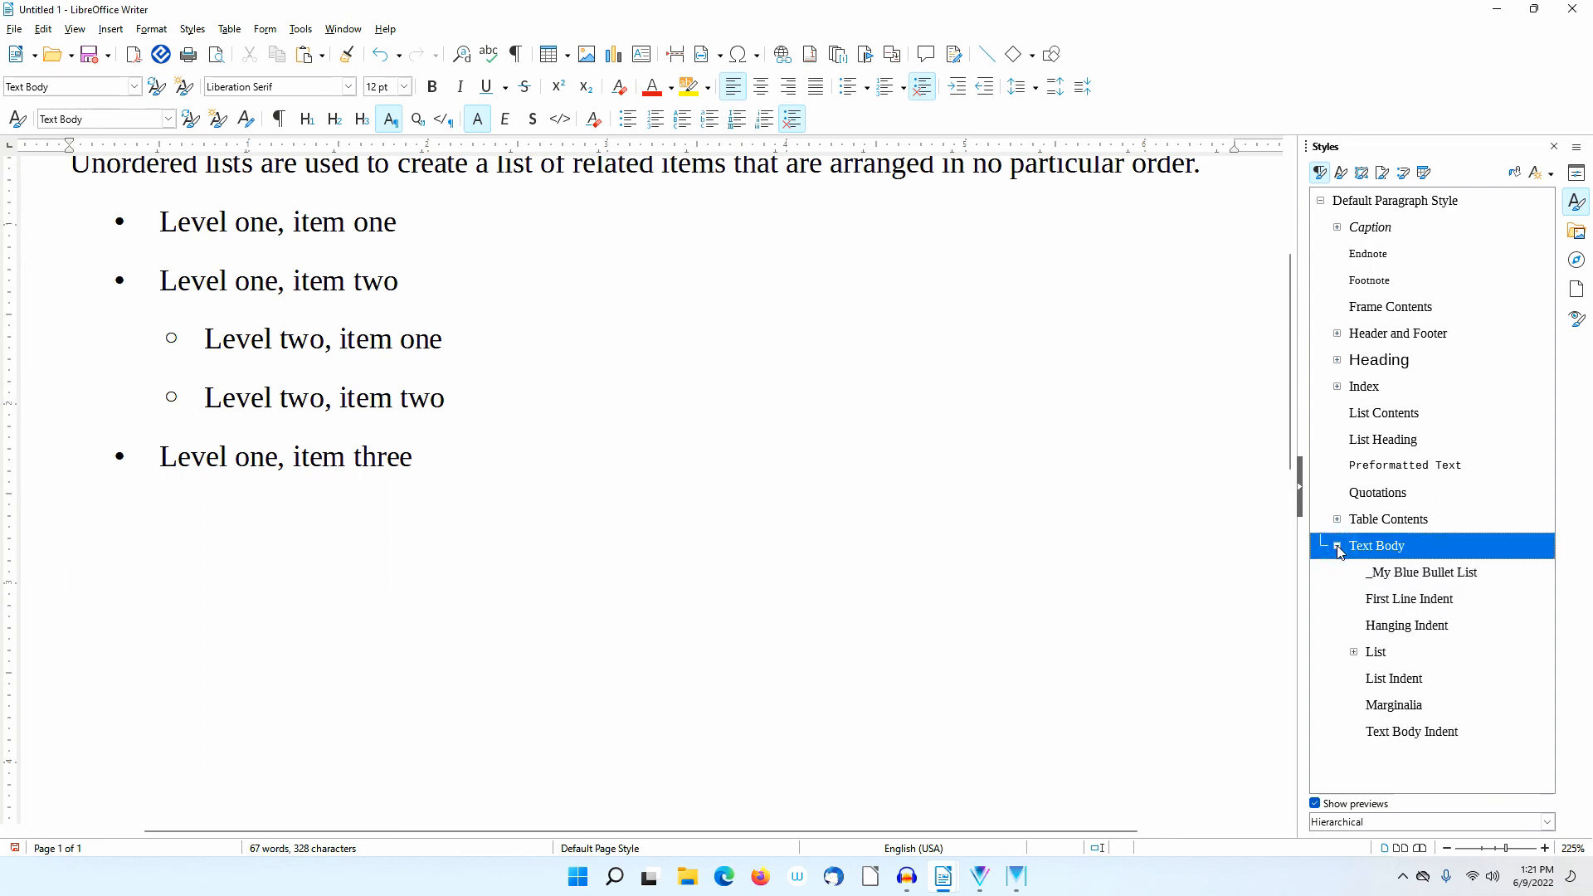
double_click(1424, 574)
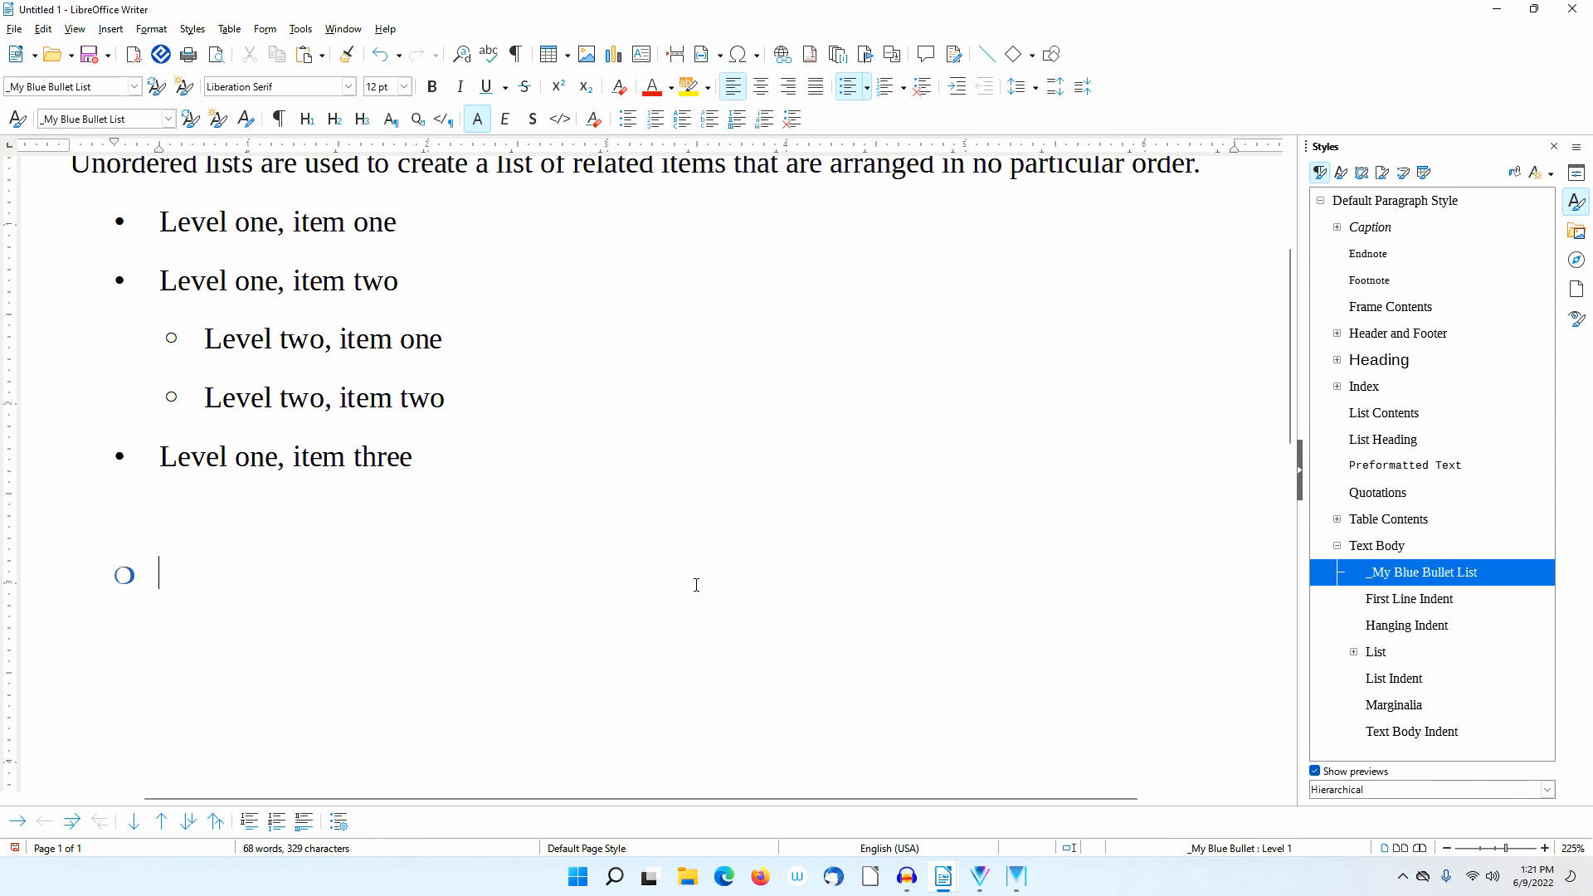
Step: Enter the list item "Level one, item one" with the second-level items "Level two, item one" and "Level two, item two" beneath it
type("Level one, item one")
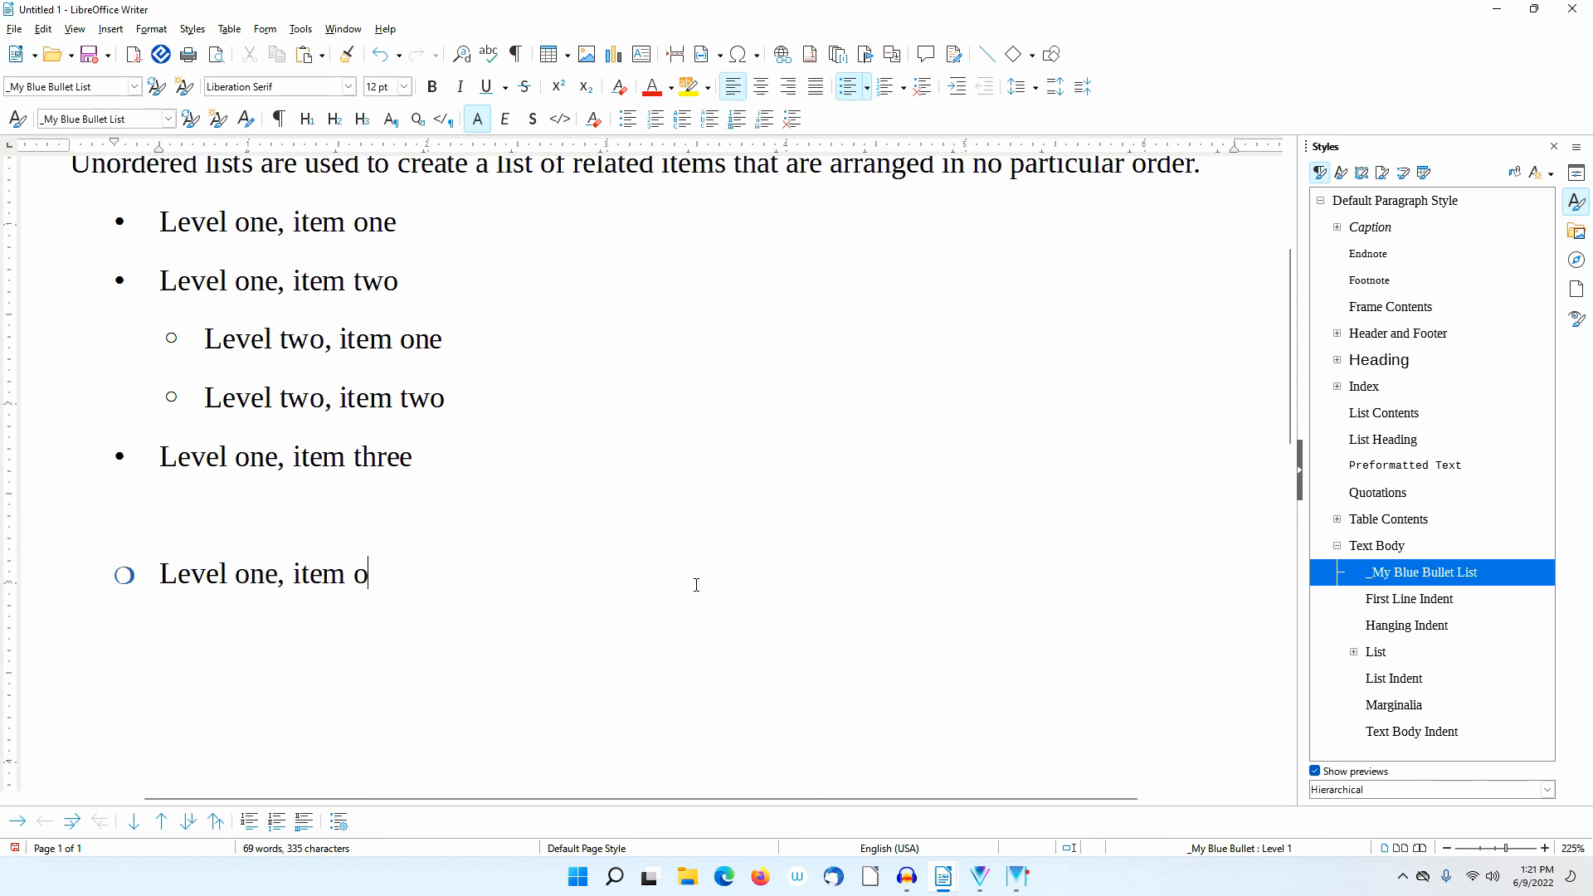
key("Return")
key("Tab")
type("L")
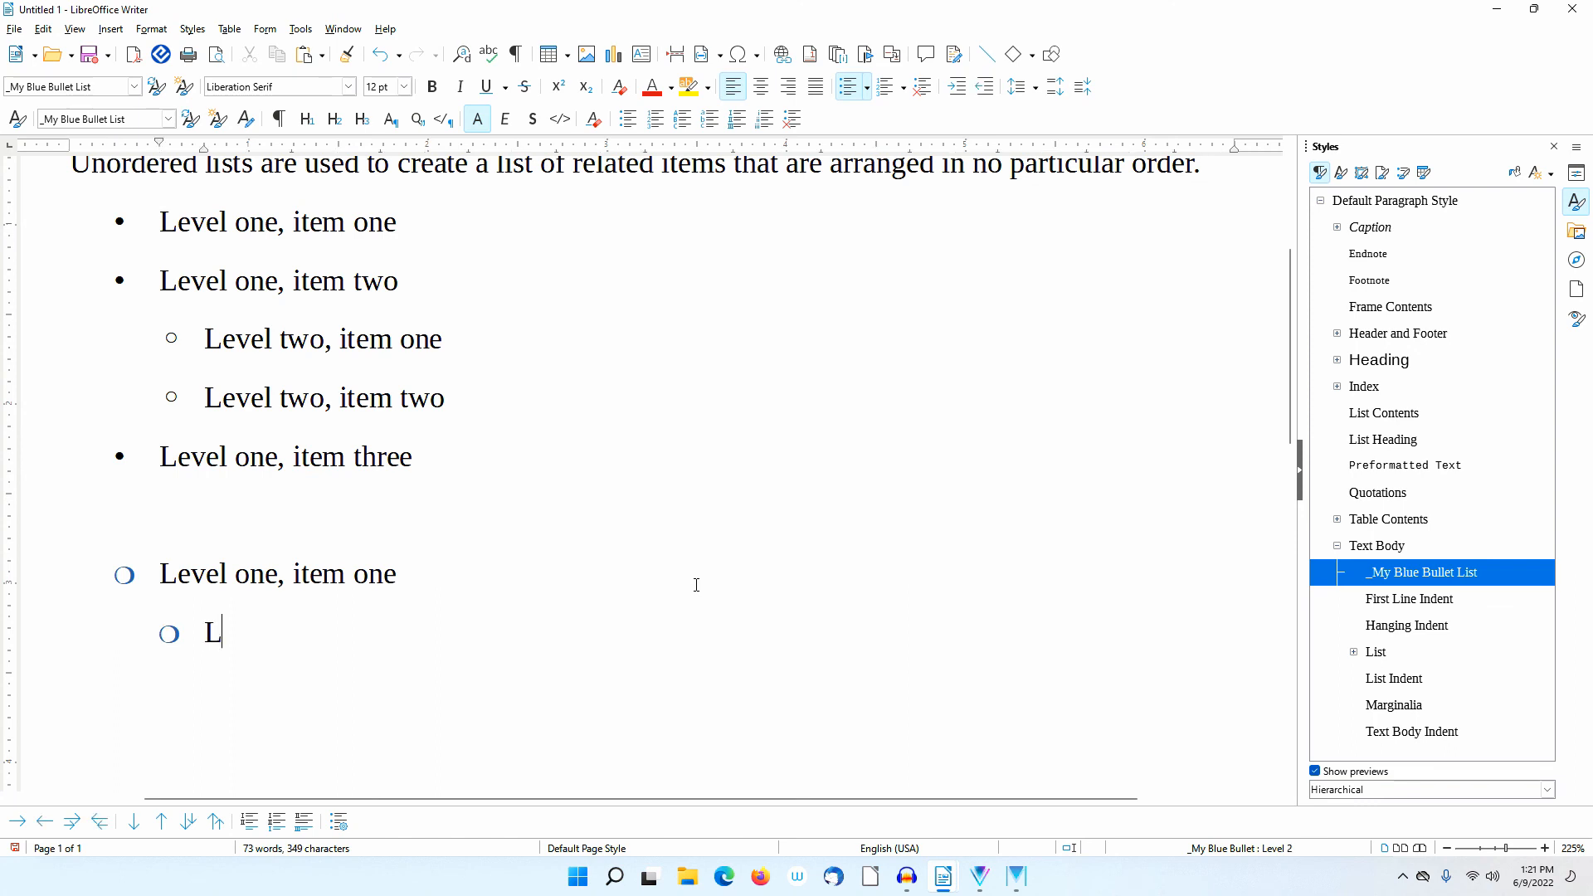
type("evel two")
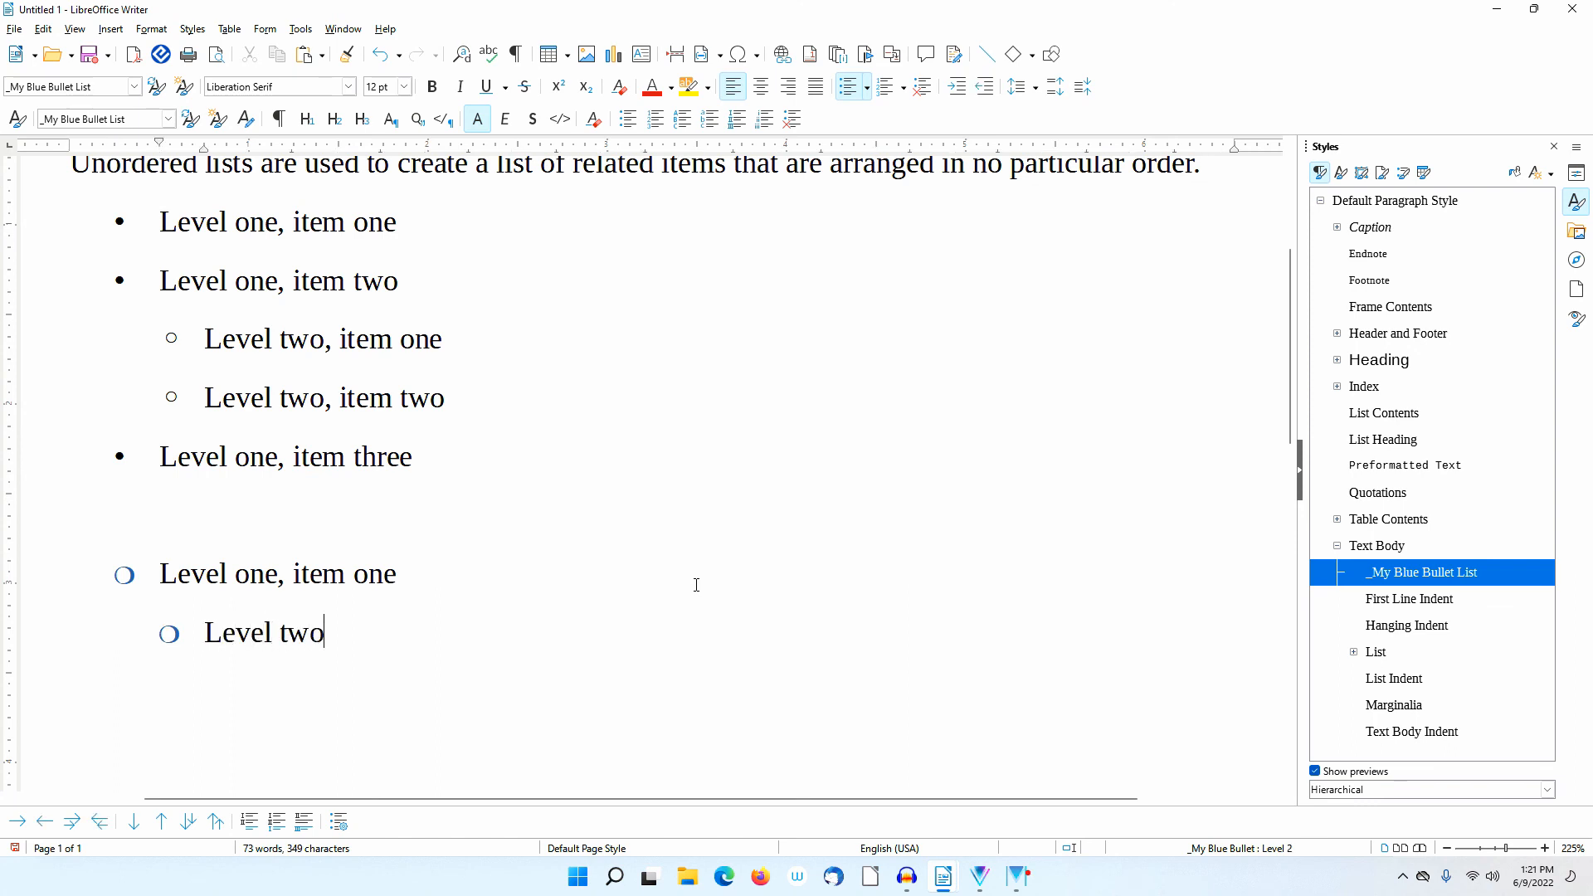
type(", item one")
key("Return")
type("Lev")
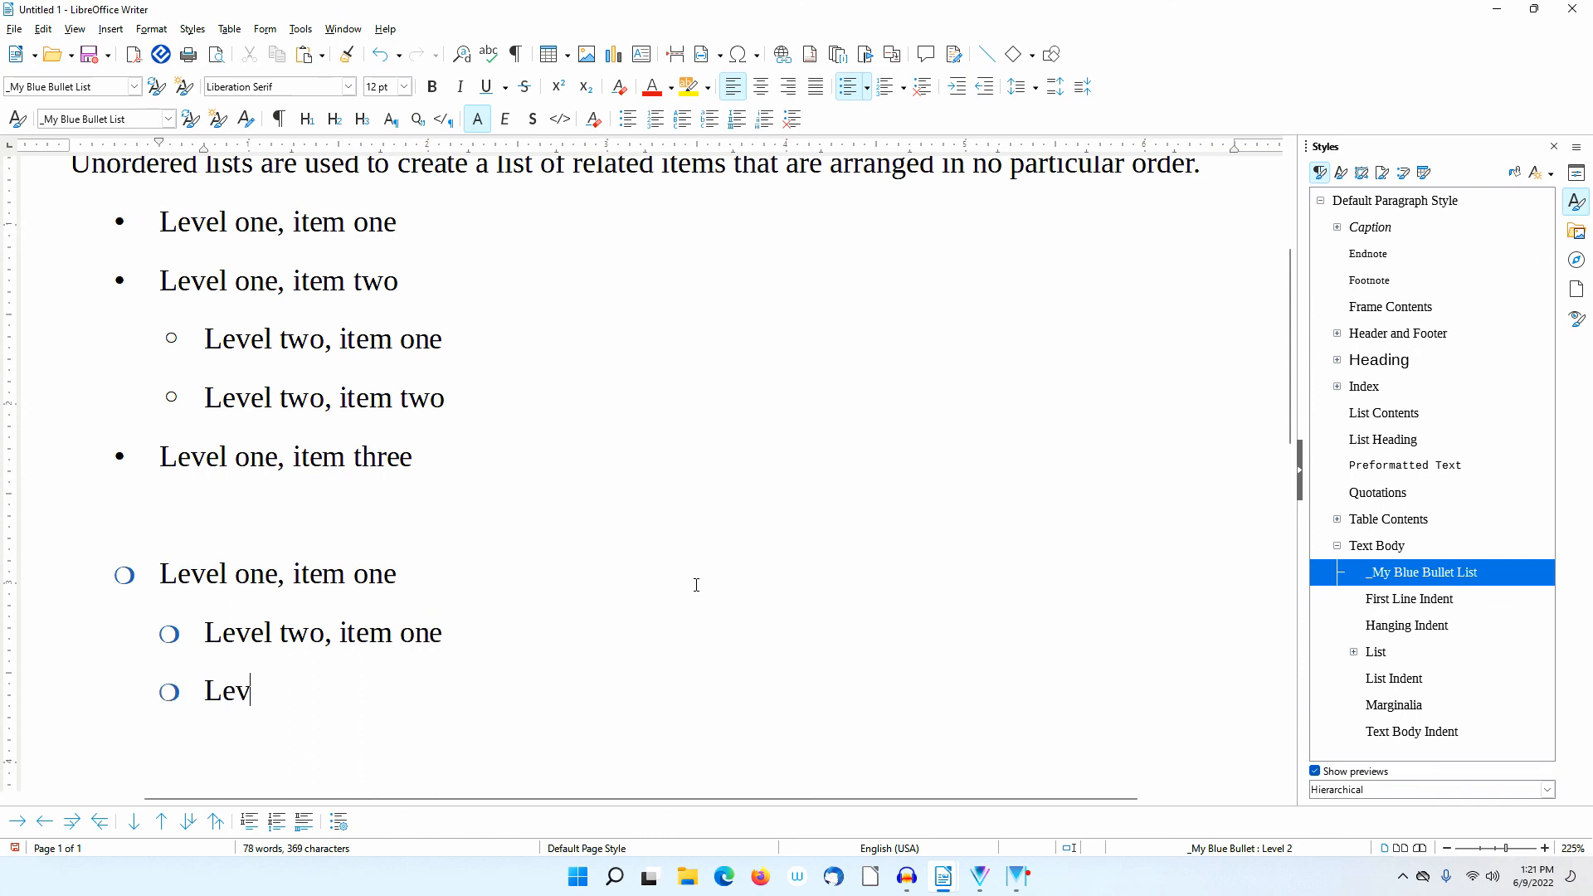
type("el two, item two")
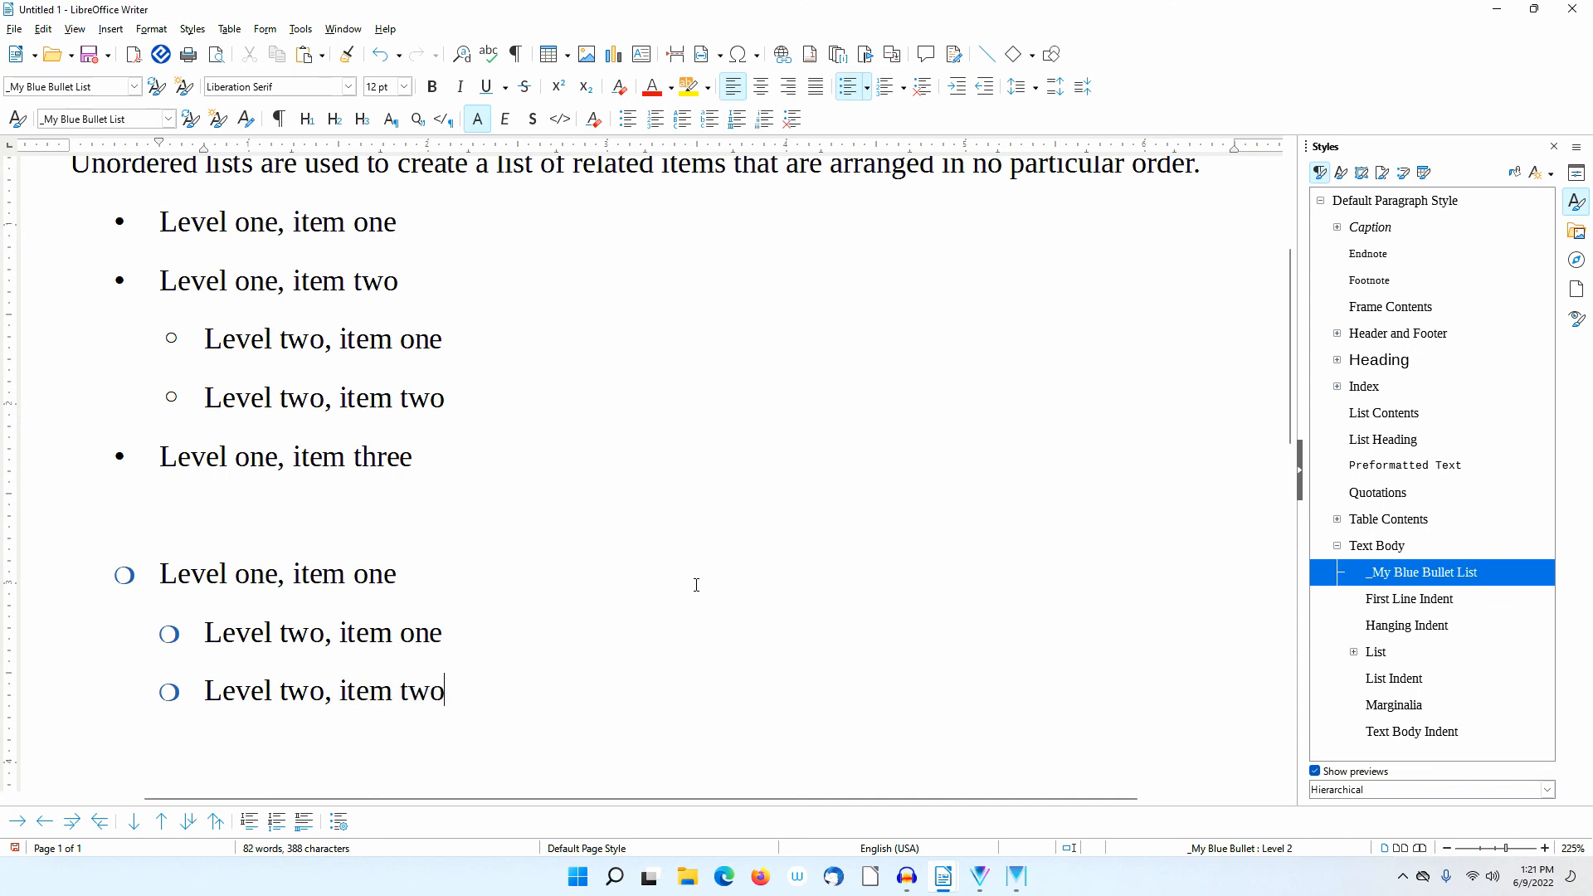
Step: Add "Level one, item two" back at the first level and end the list with a Text Body paragraph
key("Return")
key("shift+Tab")
type("Level one, item t")
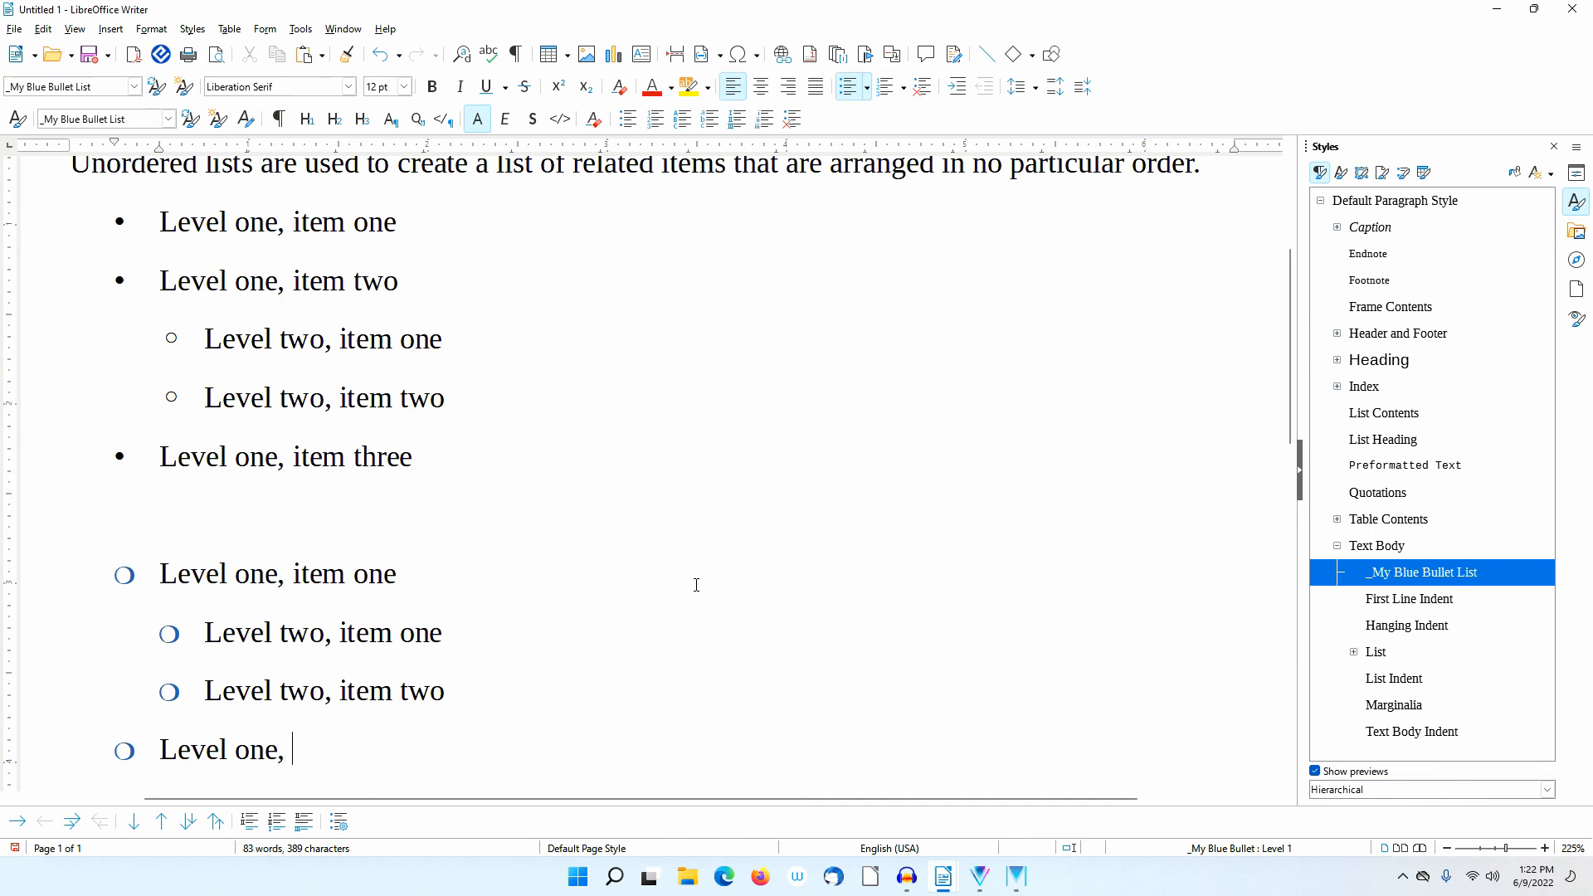
type("wo")
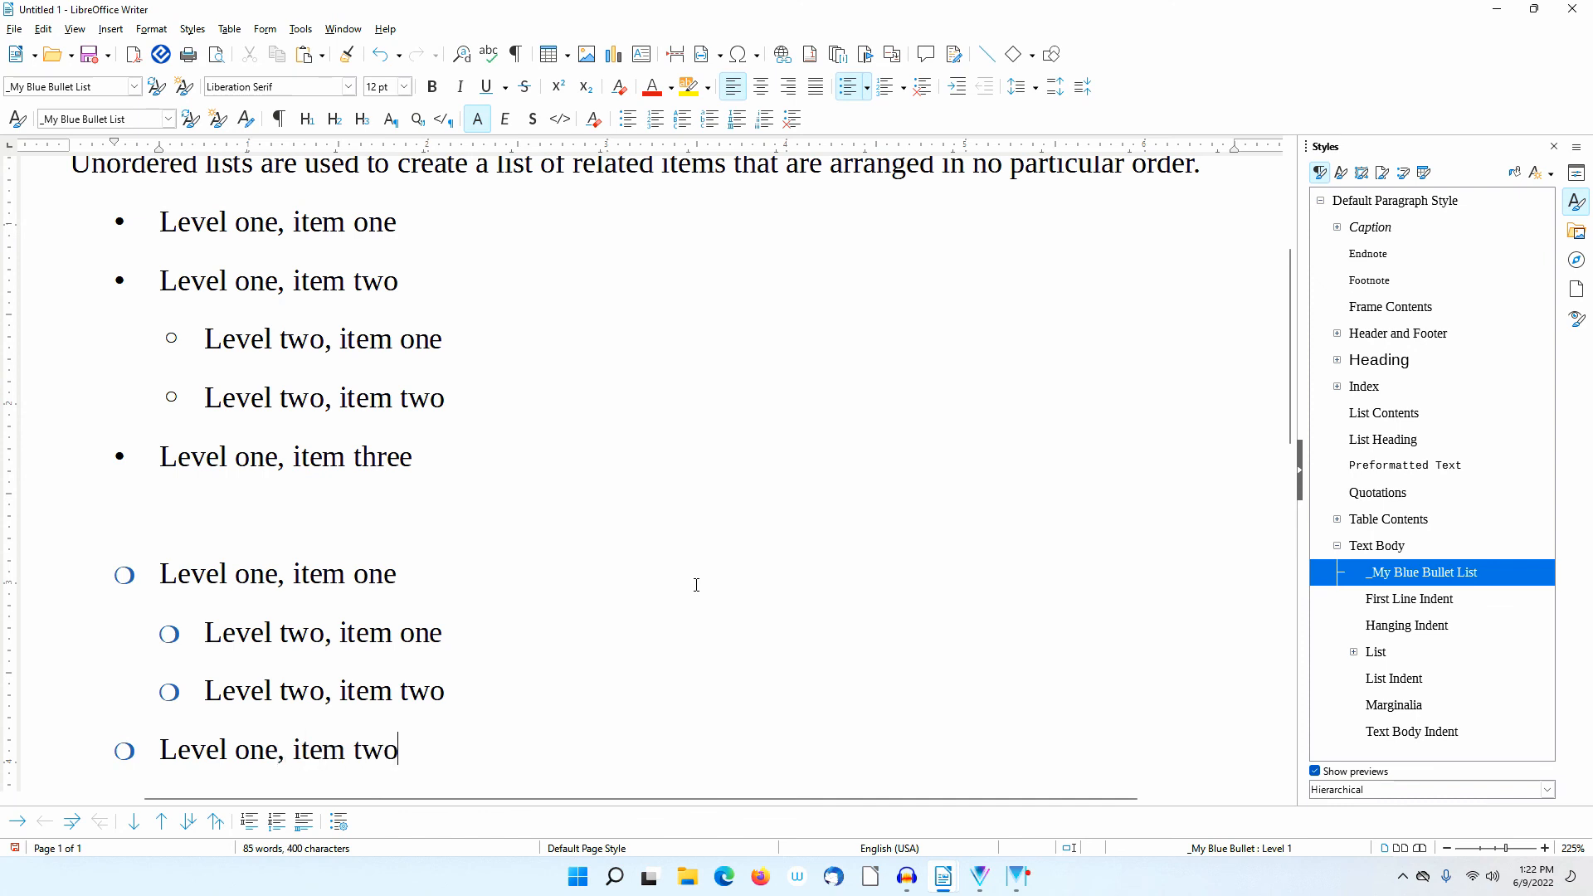
key("Return")
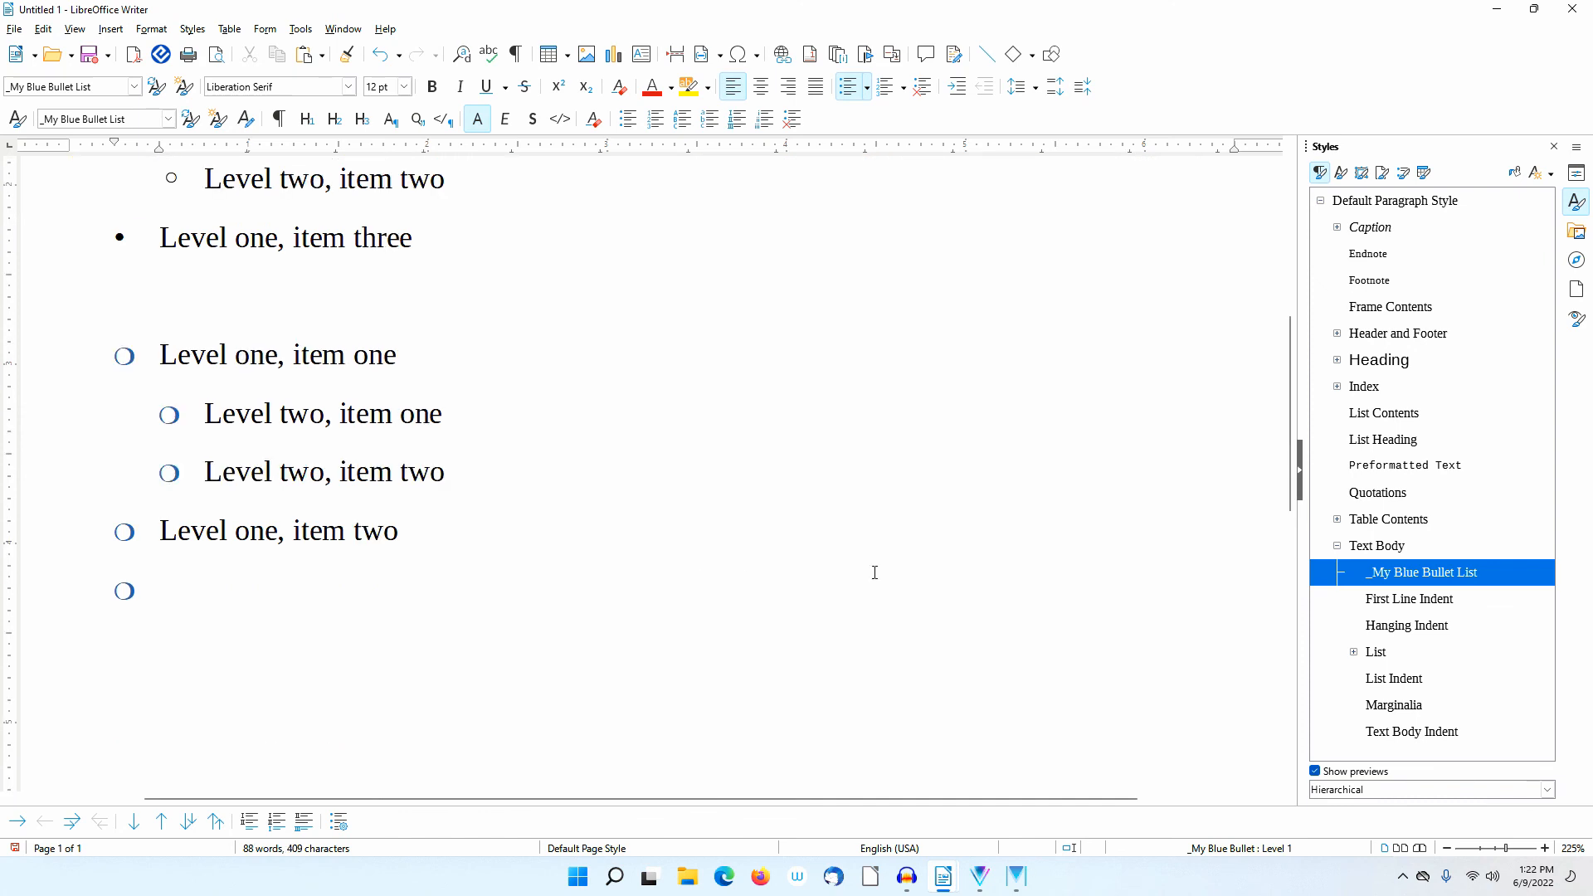
double_click(1399, 545)
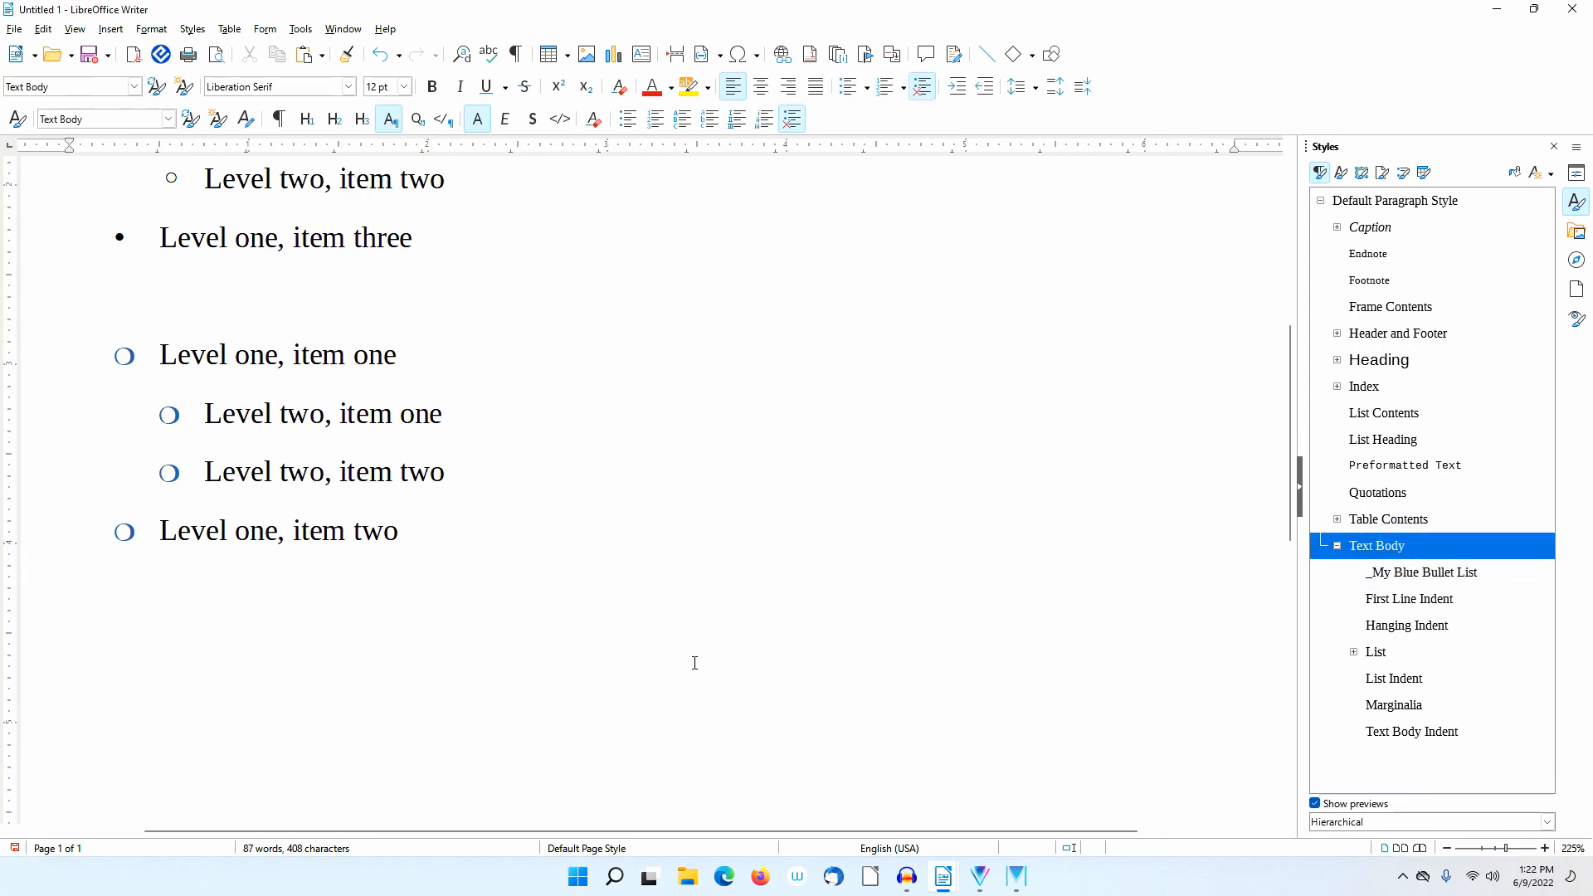